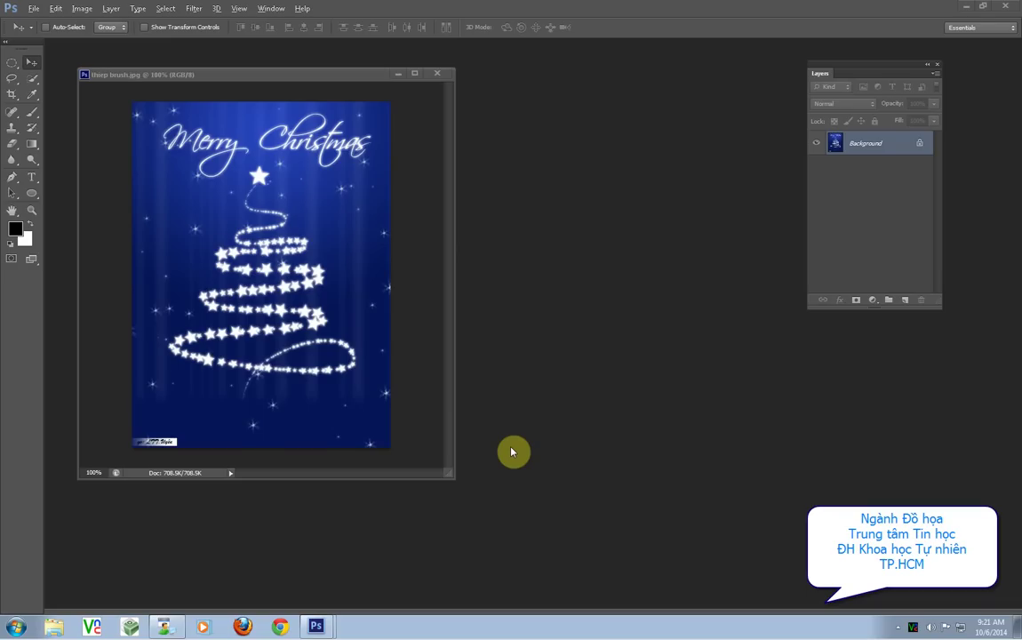
Create a 5.903 × 7.903 in, 72 ppi document matching the card and place it beside the card.
click(35, 9)
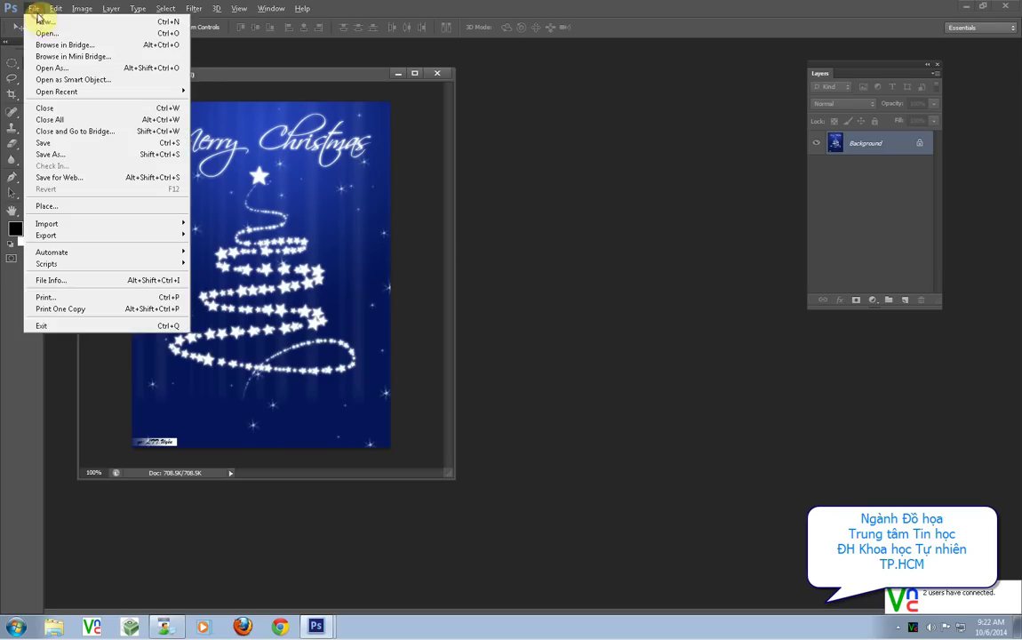
click(455, 178)
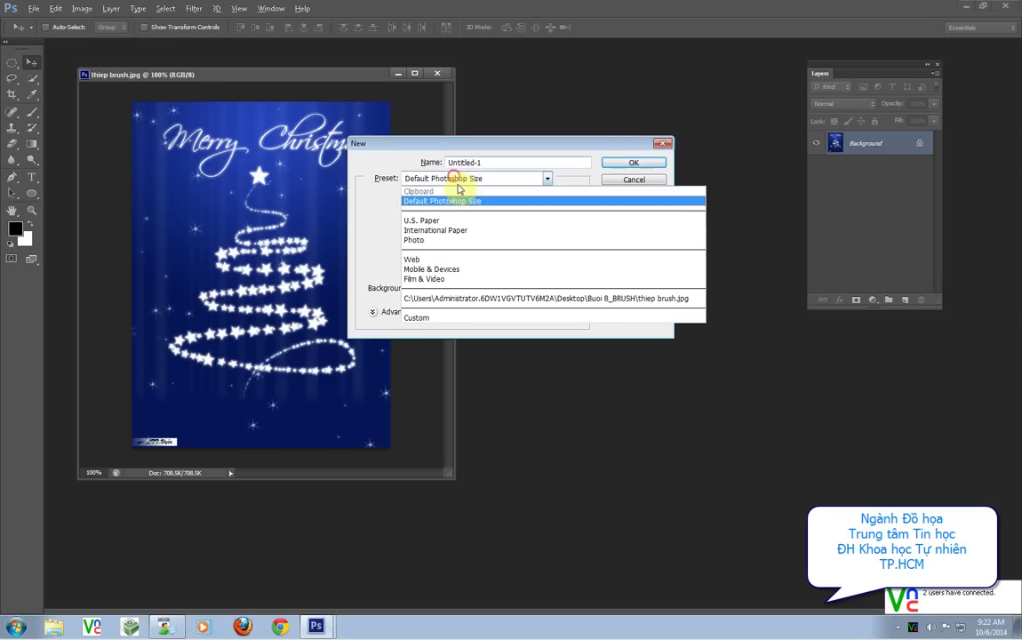
click(426, 300)
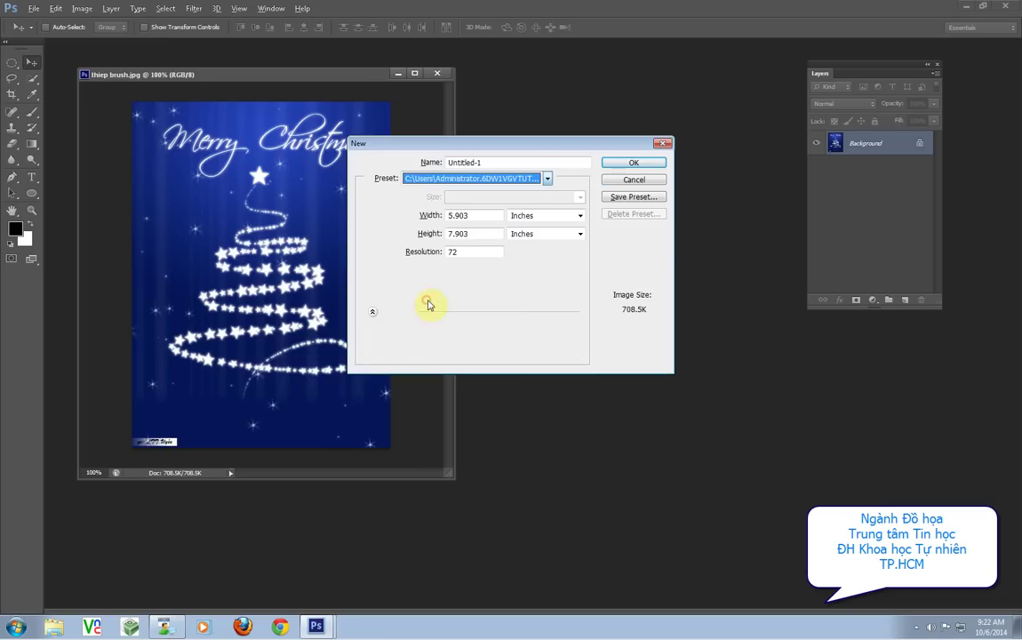
click(629, 164)
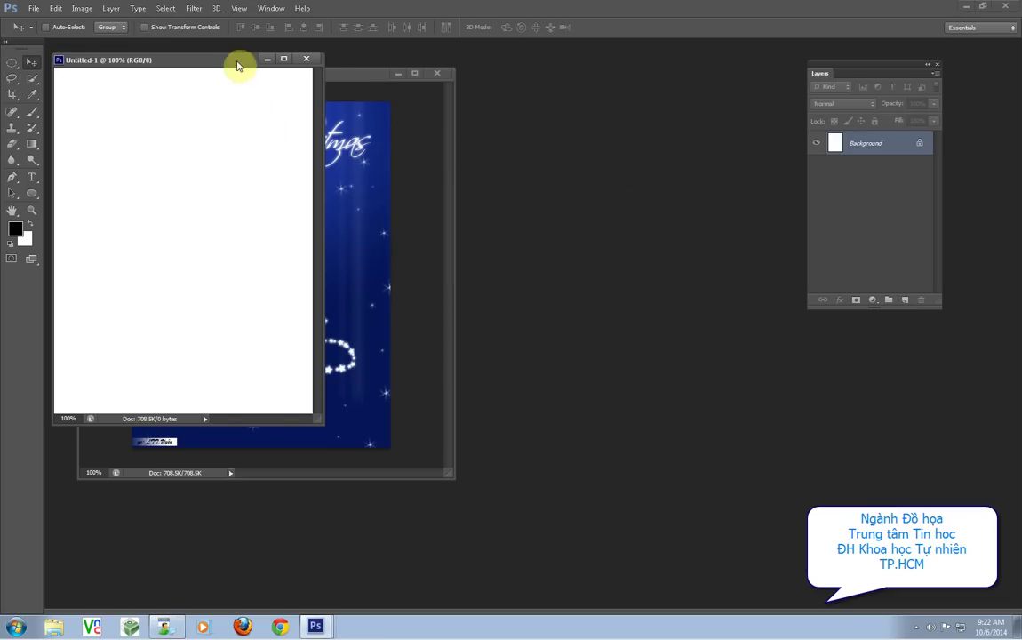
drag(240, 61, 660, 103)
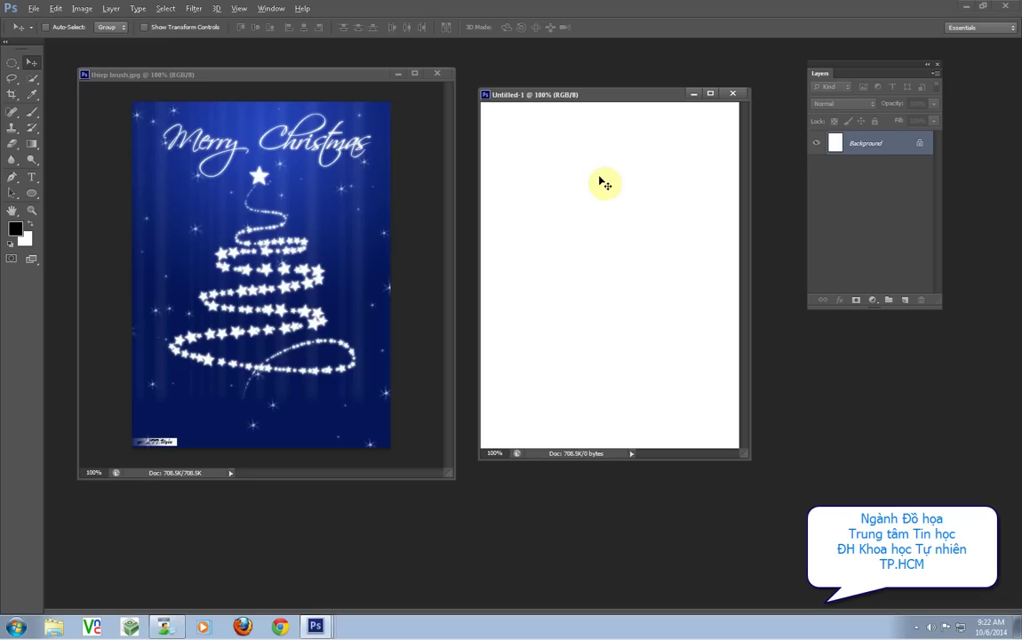
Sample the card's bright blue near 'Christmas' as foreground and dark navy as background.
click(31, 116)
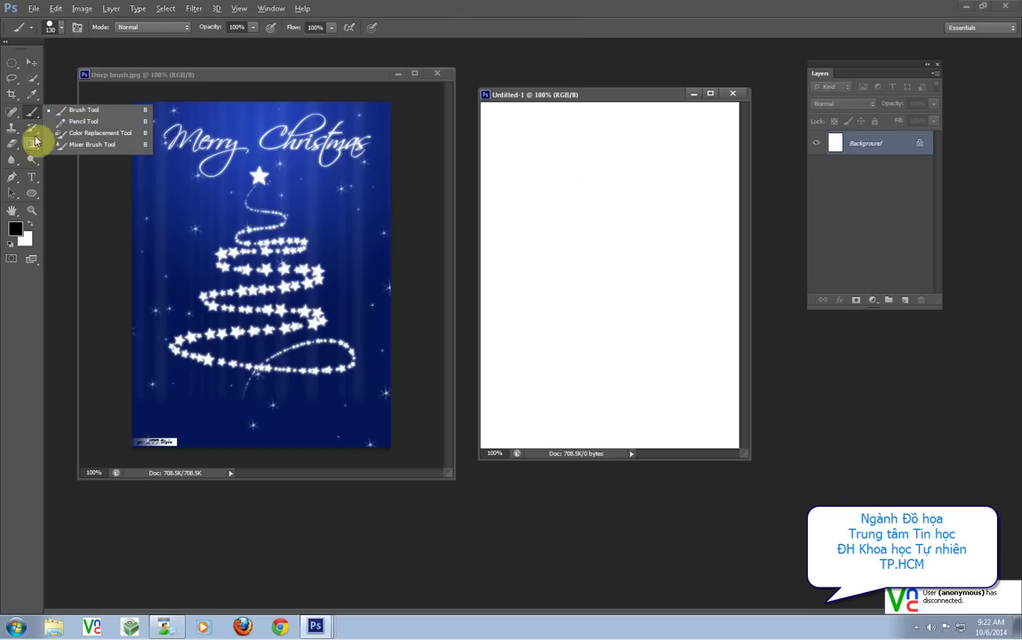
click(32, 95)
click(93, 98)
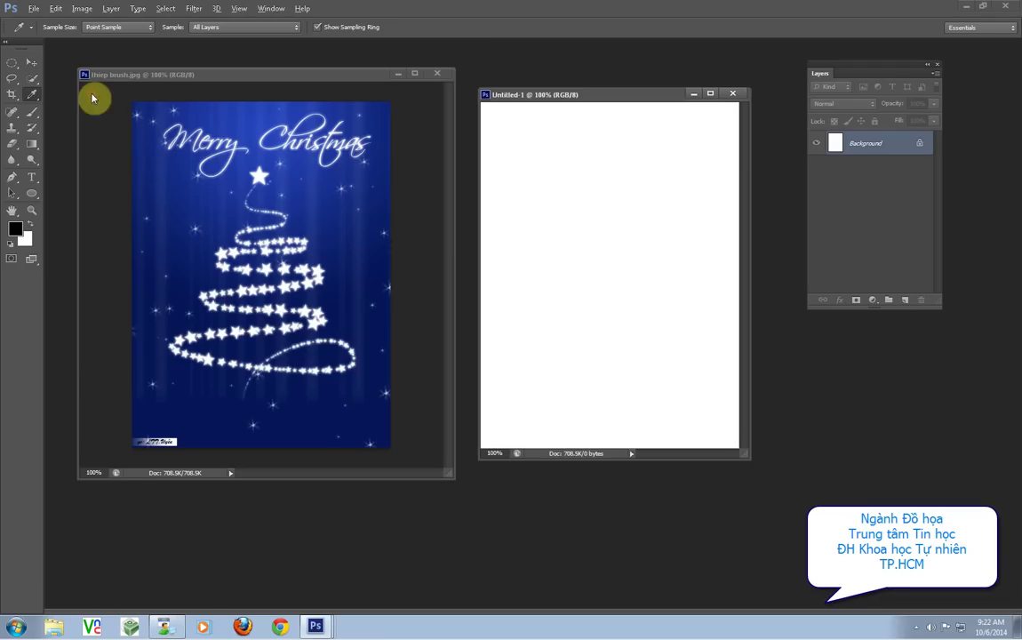
drag(272, 149, 263, 145)
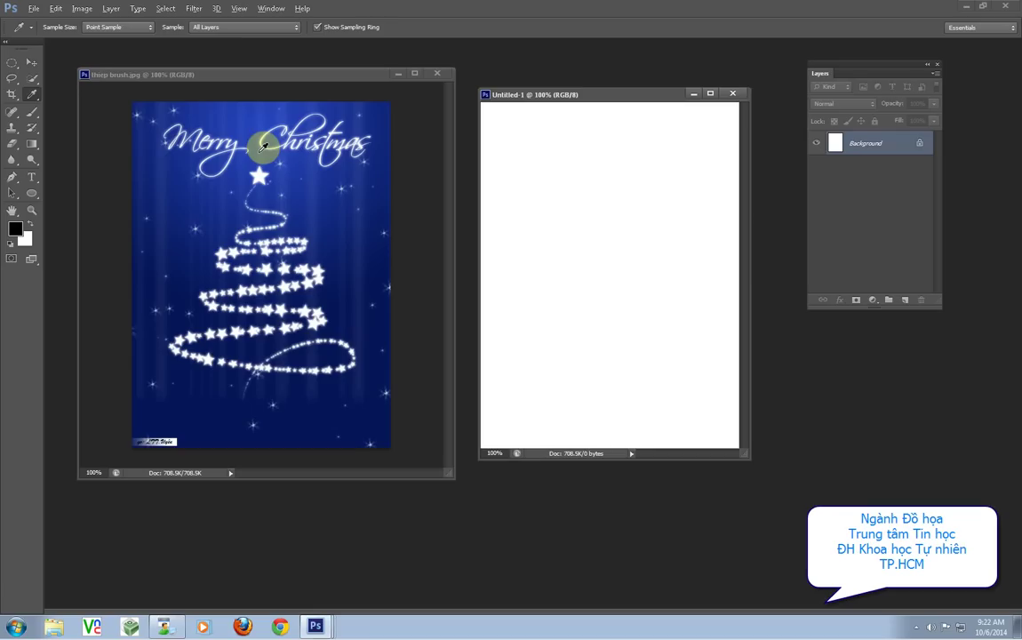
drag(263, 146, 256, 129)
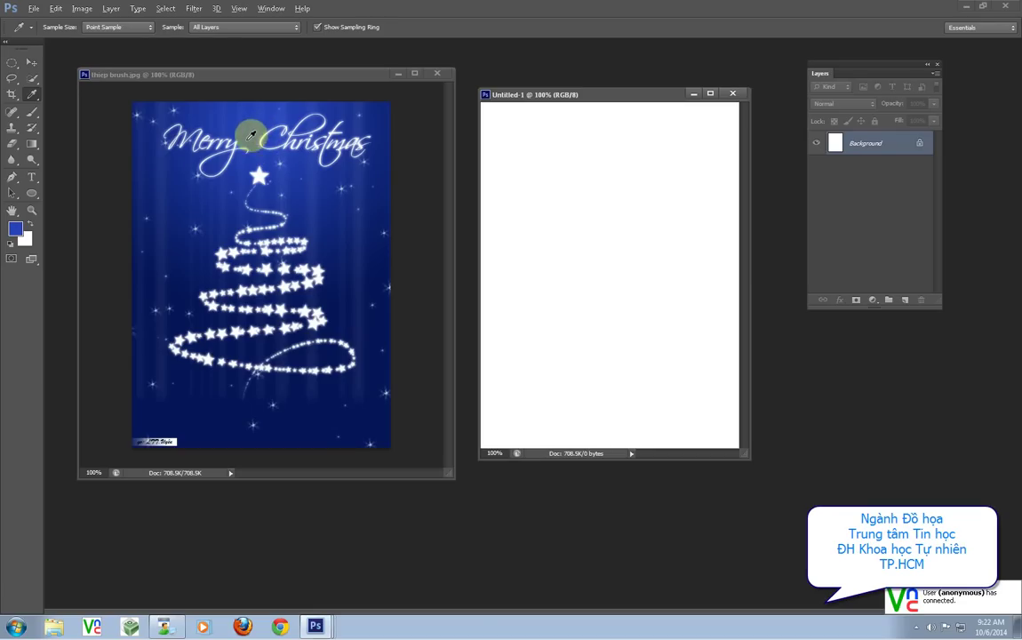
mouse_move(256, 129)
mouse_down()
mouse_move(7, 229)
mouse_move(373, 416)
mouse_up()
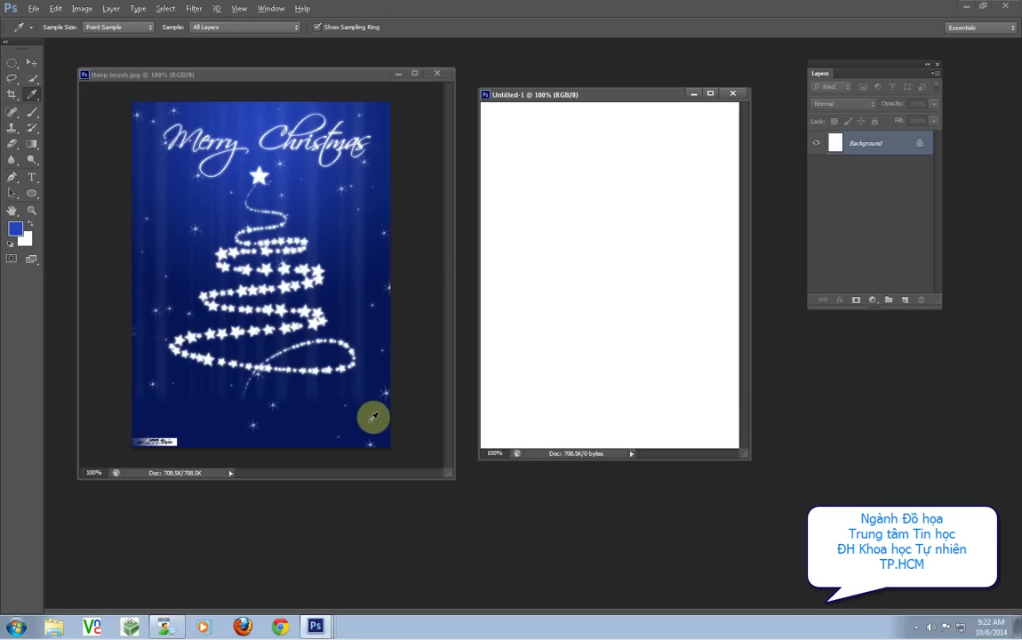
alt+click(373, 417)
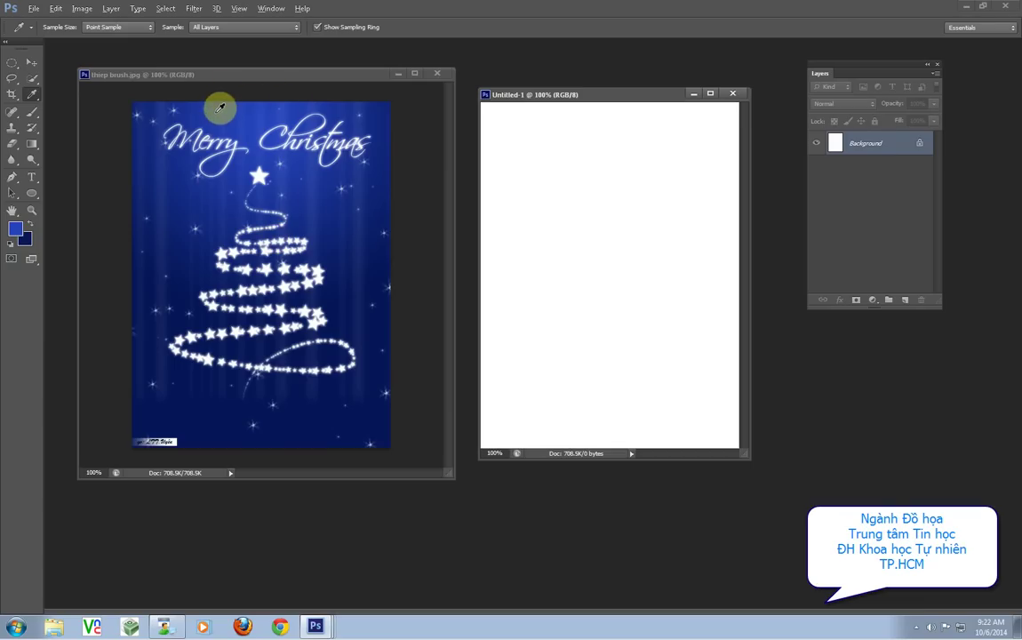
click(29, 147)
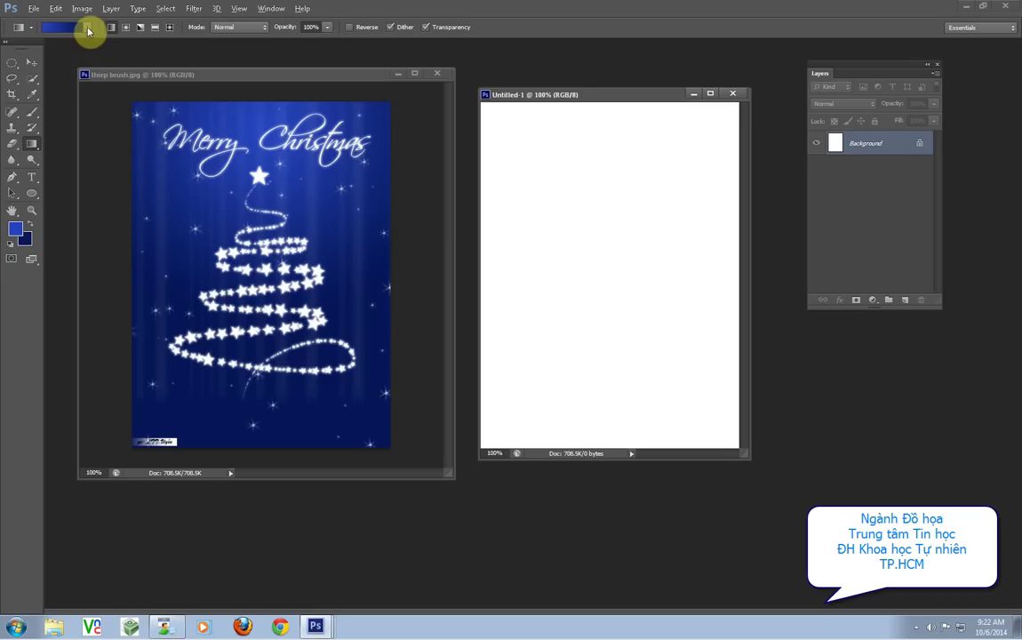
Fill Untitled-1 with a blue-to-navy radial gradient centred on the upper middle.
click(89, 30)
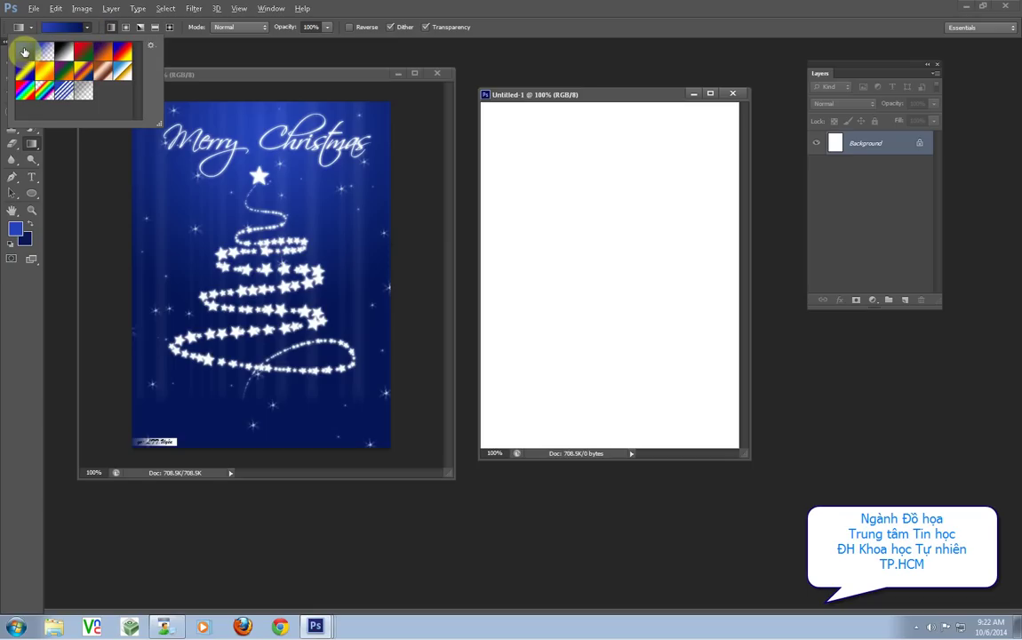
click(216, 55)
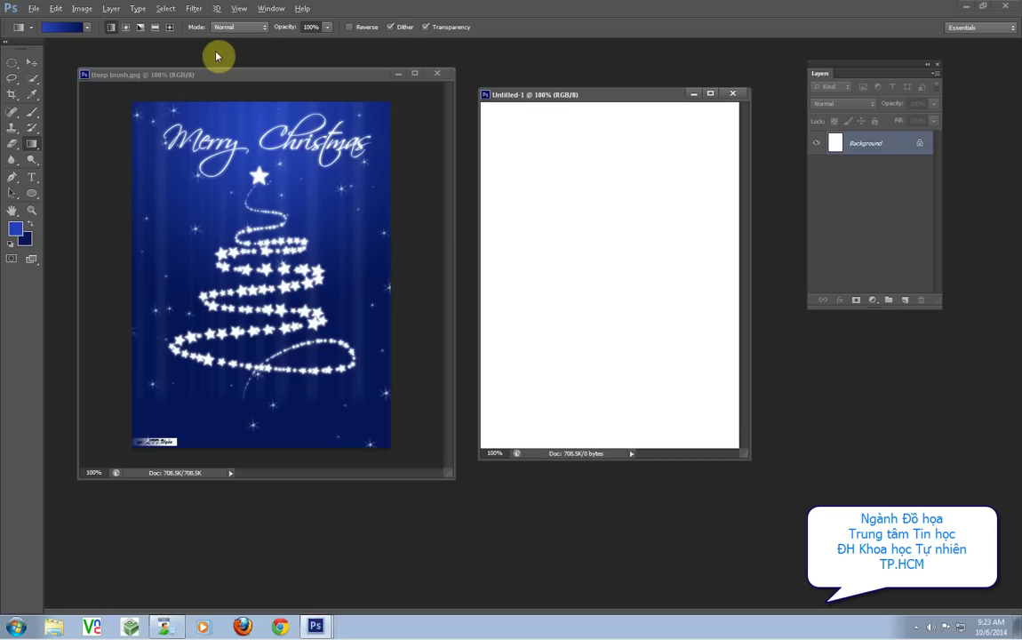
click(125, 28)
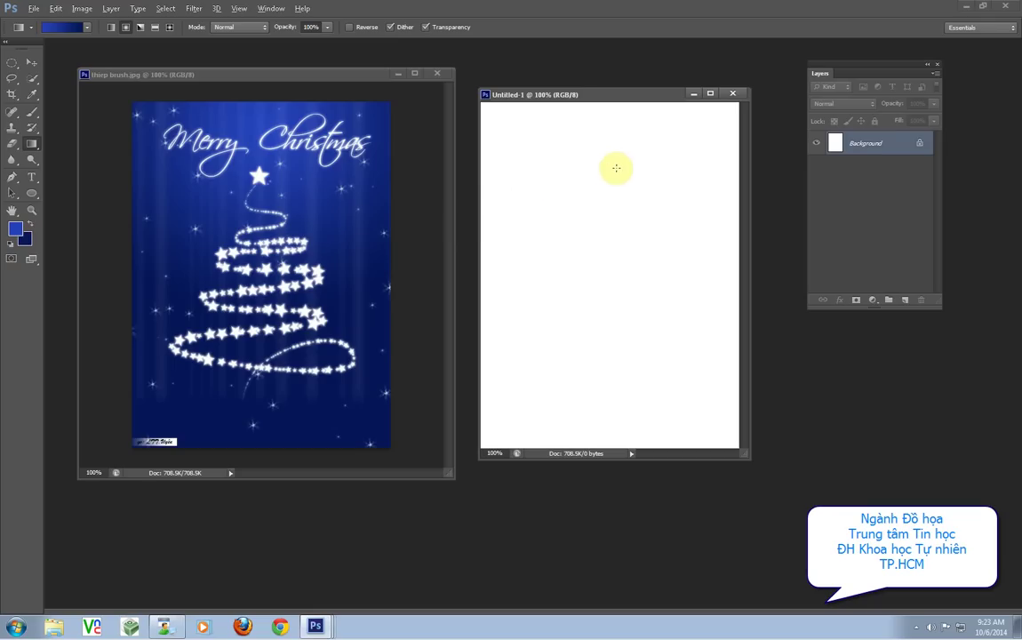
drag(605, 172, 604, 347)
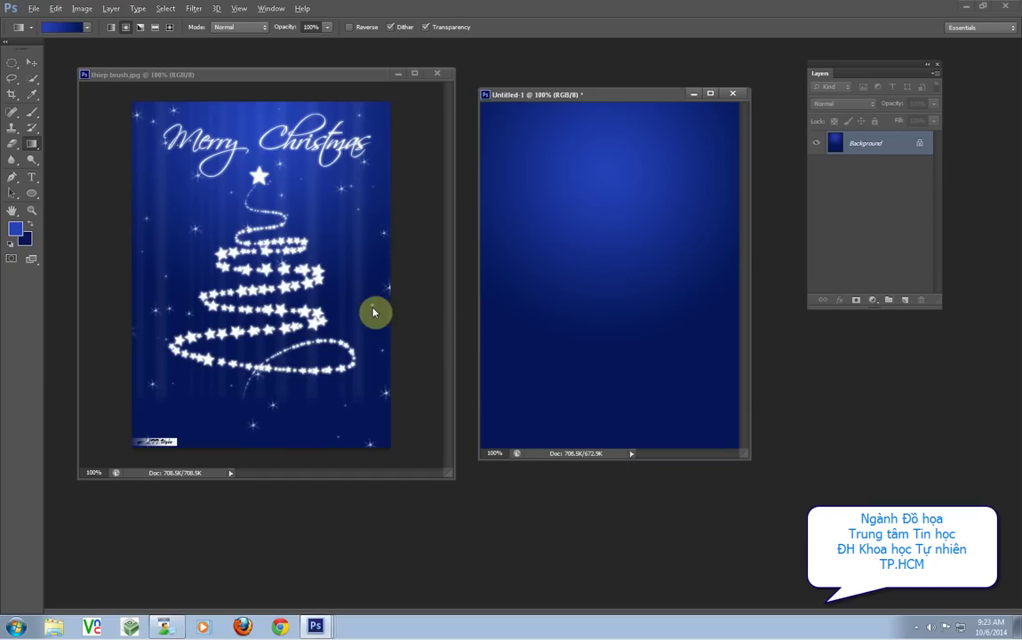
Add an empty Layer 1 and choose the 70 px brush tip.
click(903, 299)
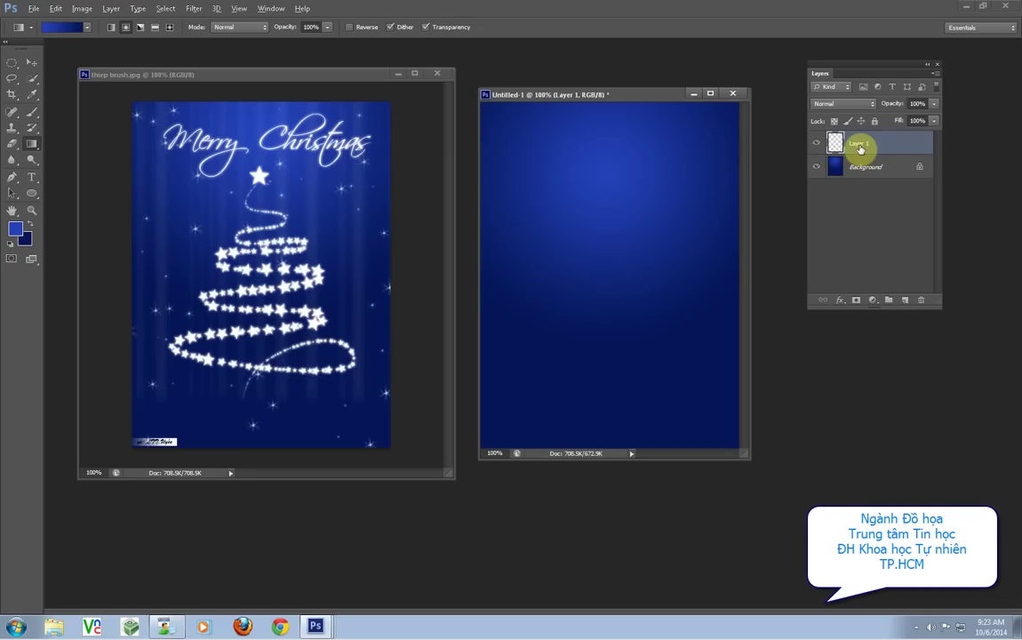
click(29, 119)
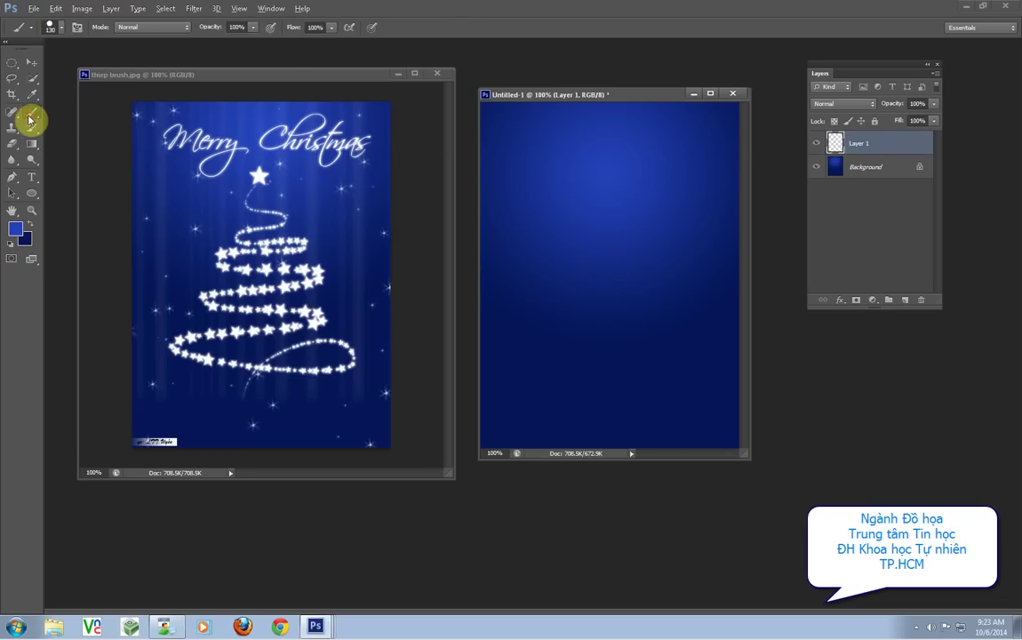
click(53, 27)
mouse_move(140, 167)
mouse_down()
mouse_move(141, 130)
mouse_move(138, 157)
mouse_move(114, 161)
mouse_up()
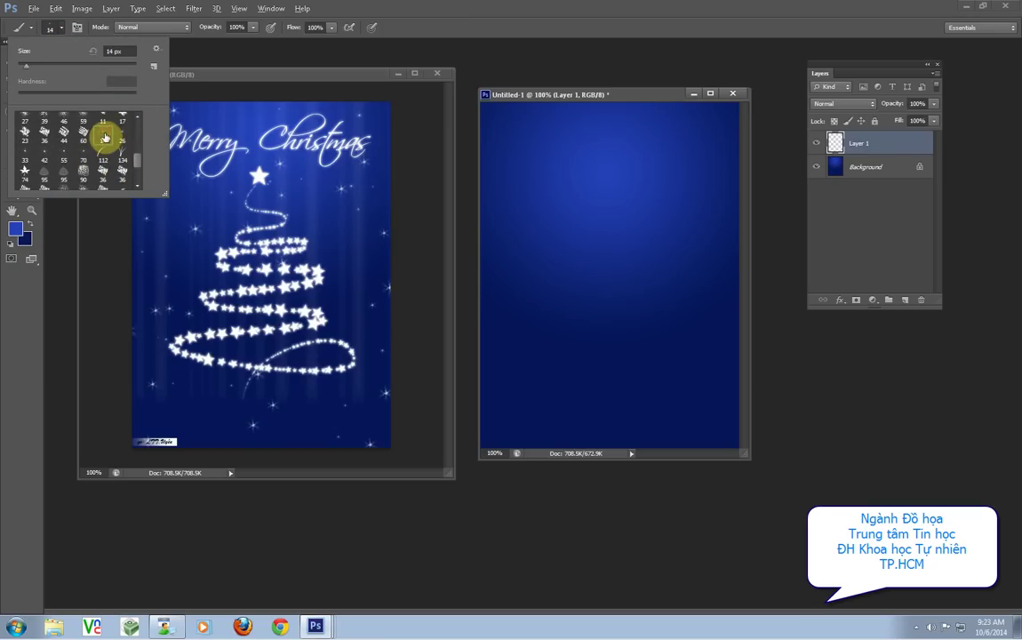
click(82, 159)
click(64, 159)
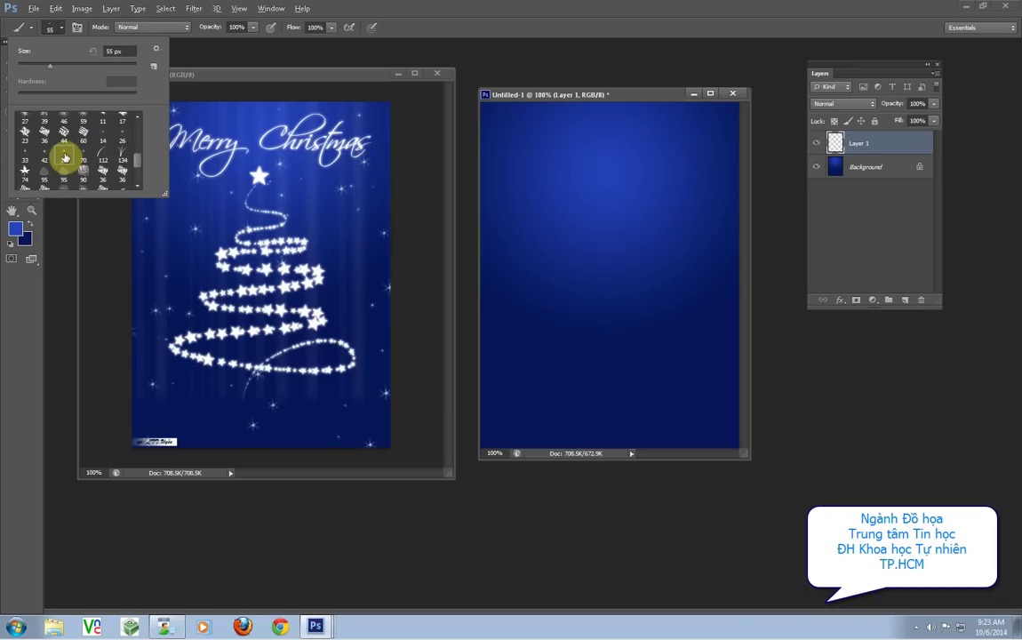
click(82, 158)
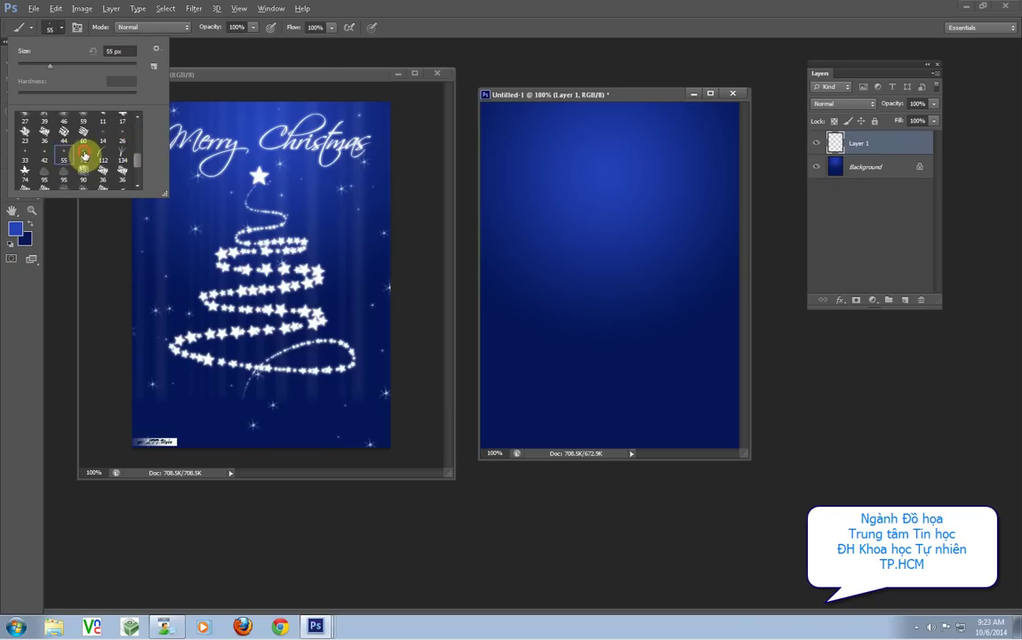
click(429, 16)
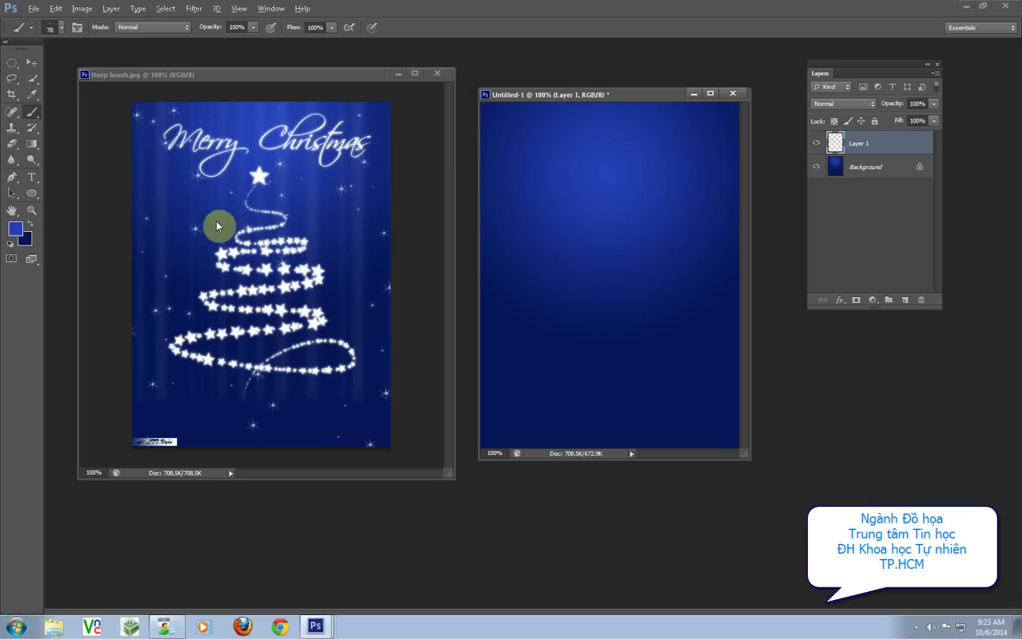
Make white the painting colour and test the brush on the canvas.
click(11, 246)
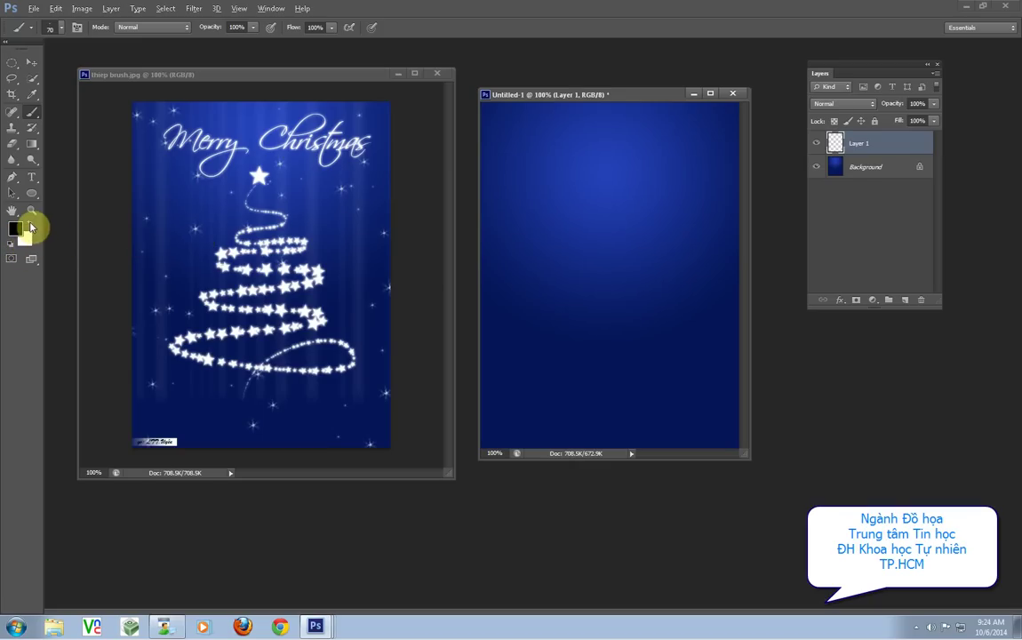
click(30, 224)
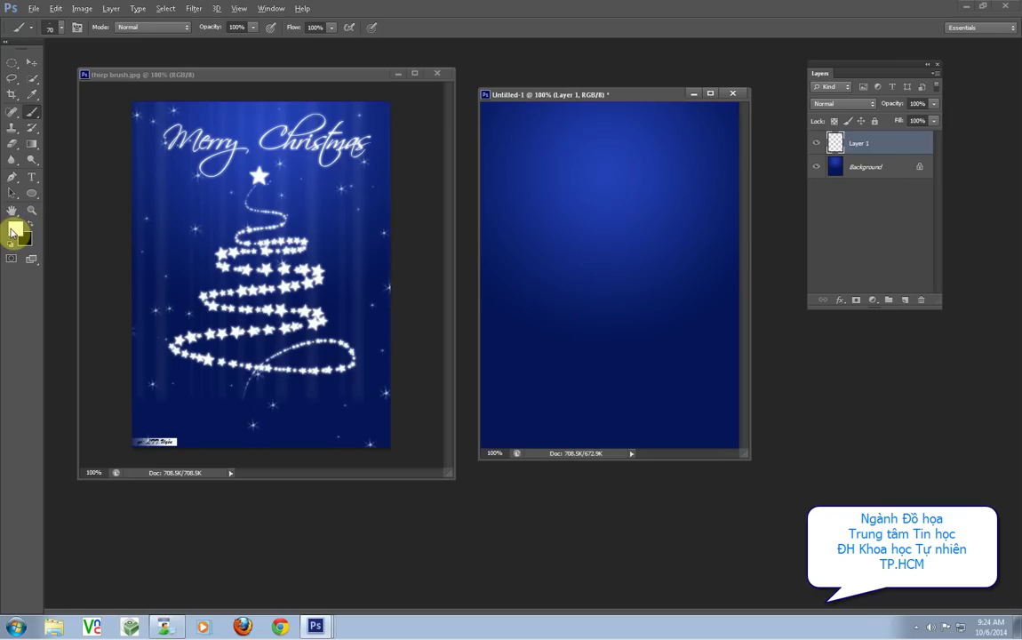
drag(519, 153, 651, 336)
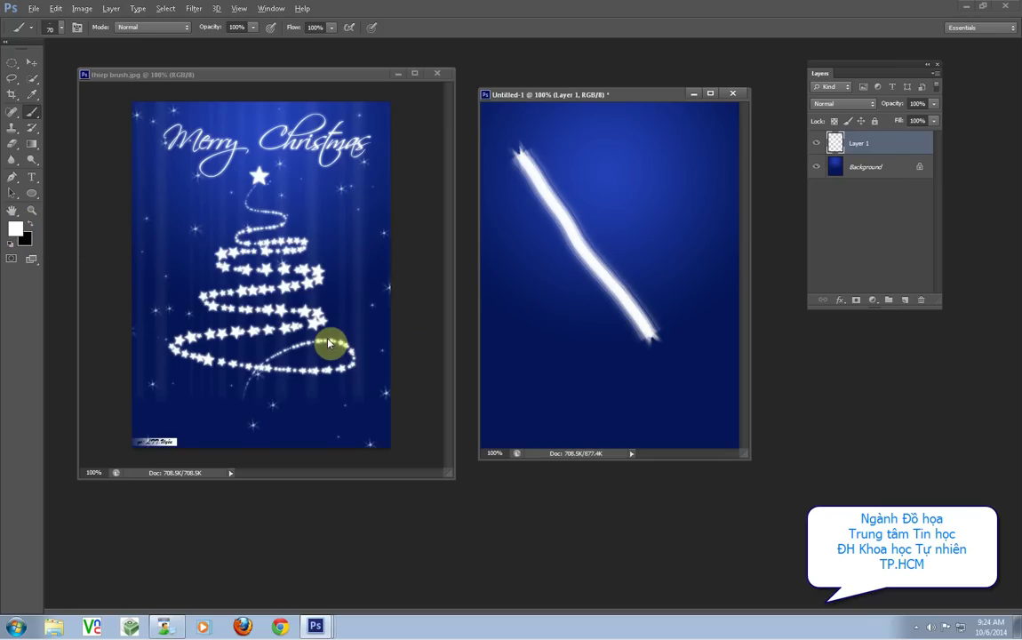
key(ctrl+z)
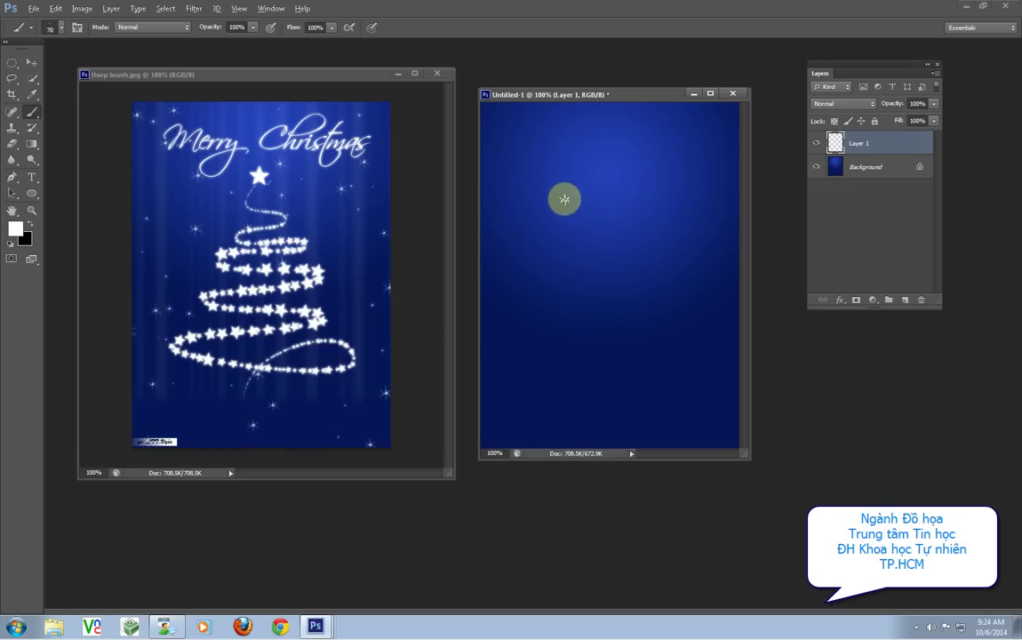
click(576, 196)
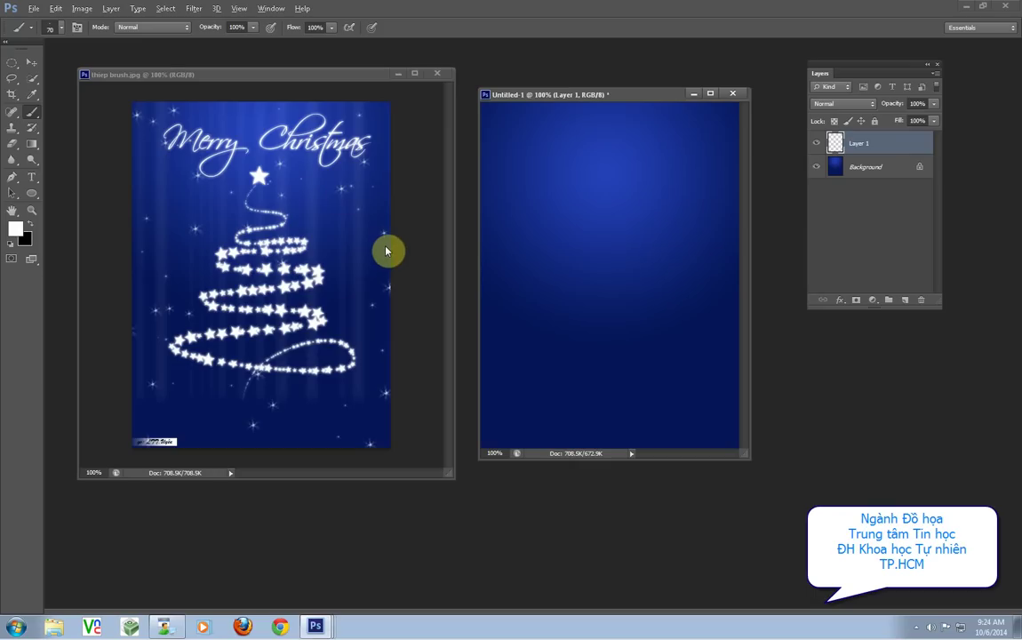
Enable brush Scattering and set it to 1000%.
click(77, 29)
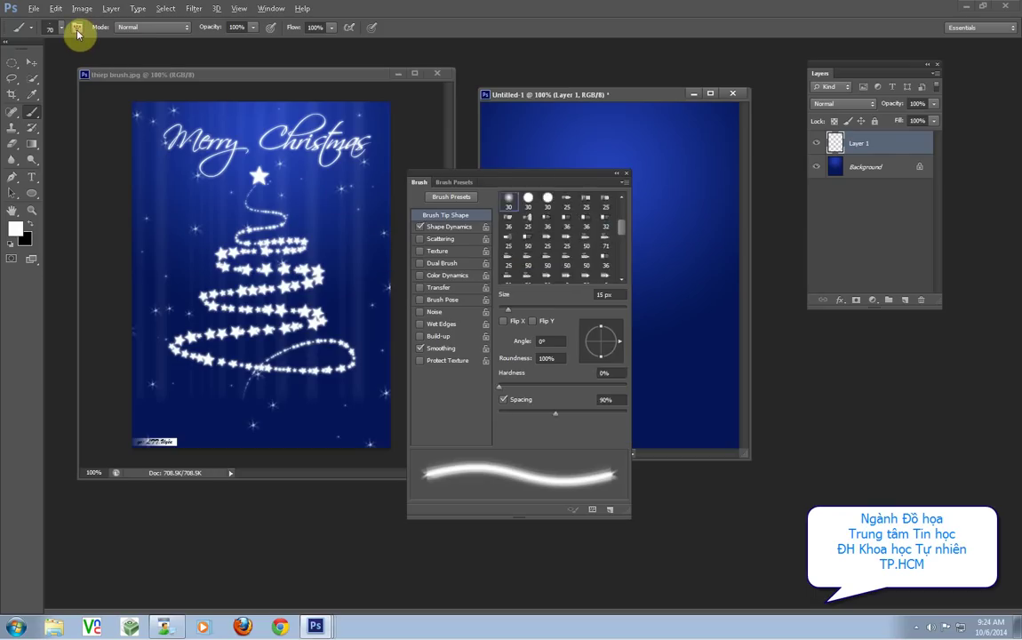
click(547, 174)
key(F5)
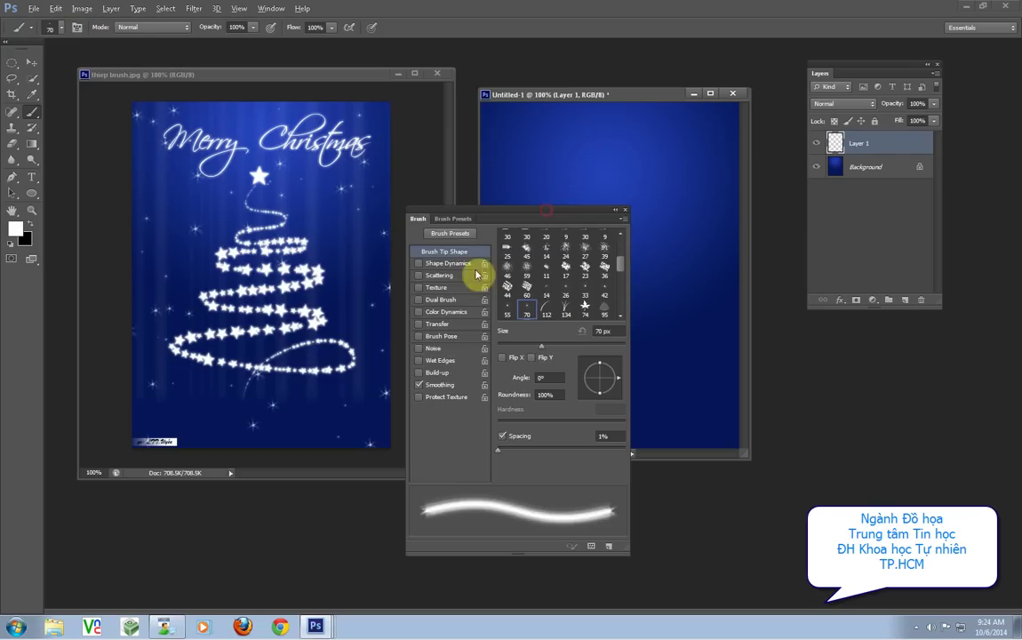
click(438, 275)
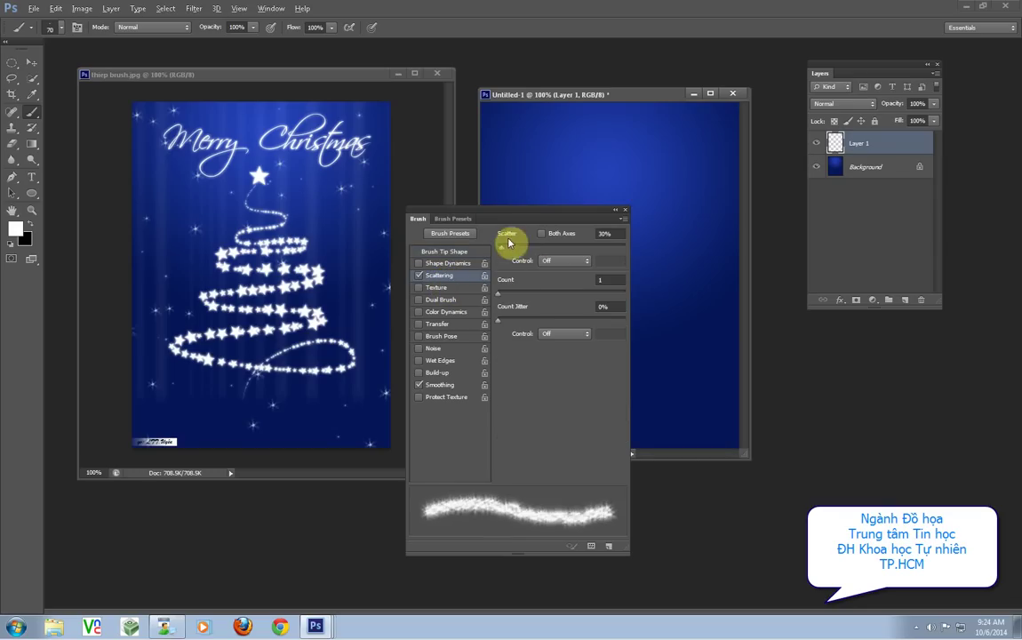
drag(502, 244, 631, 253)
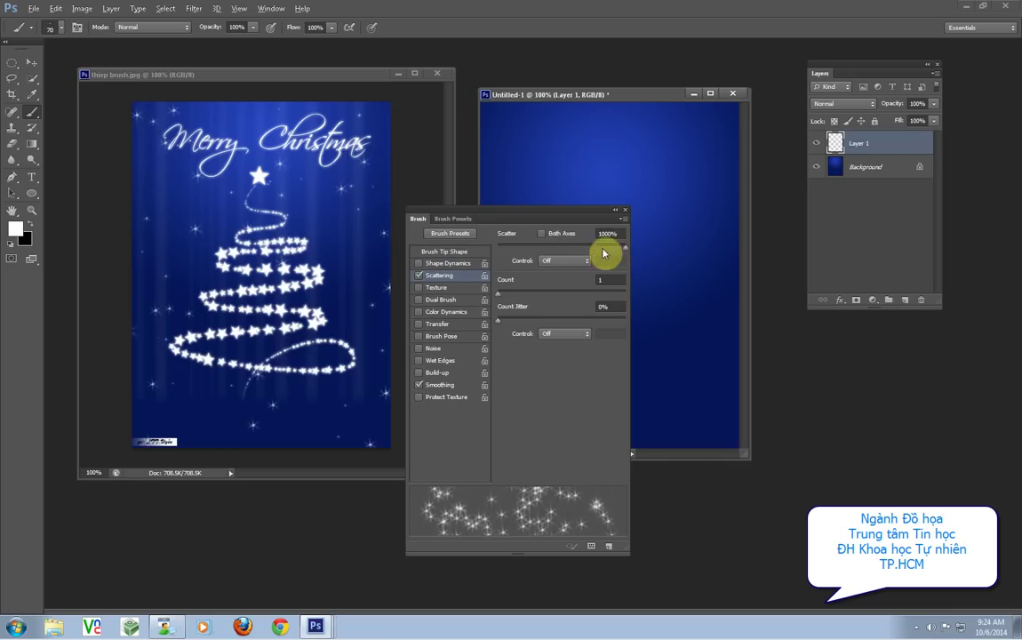
drag(632, 253, 609, 251)
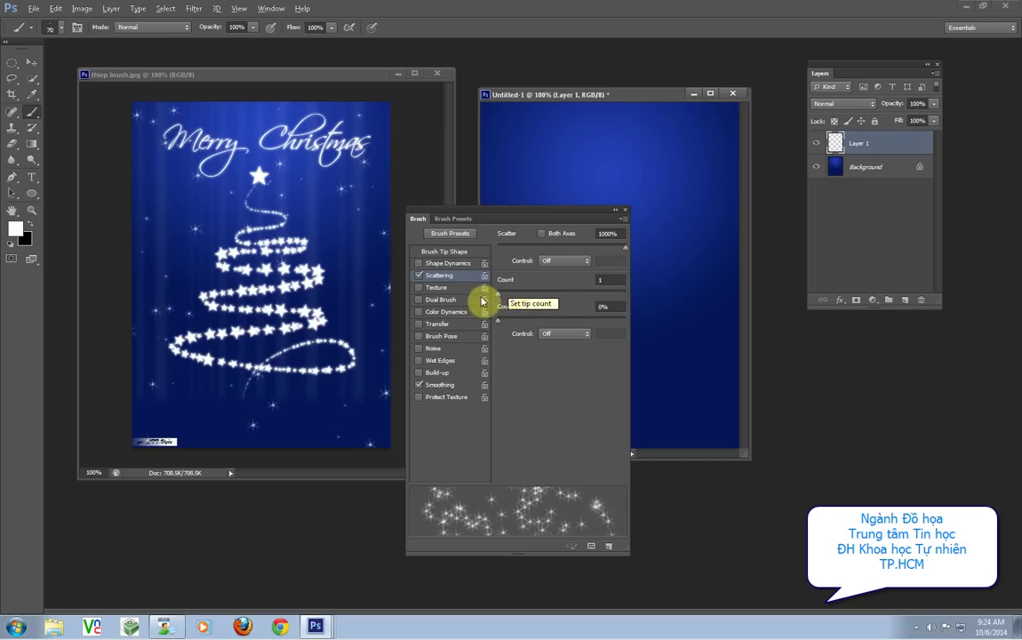
Enable Shape Dynamics with 100% Size Jitter and 100% Angle Jitter.
click(458, 266)
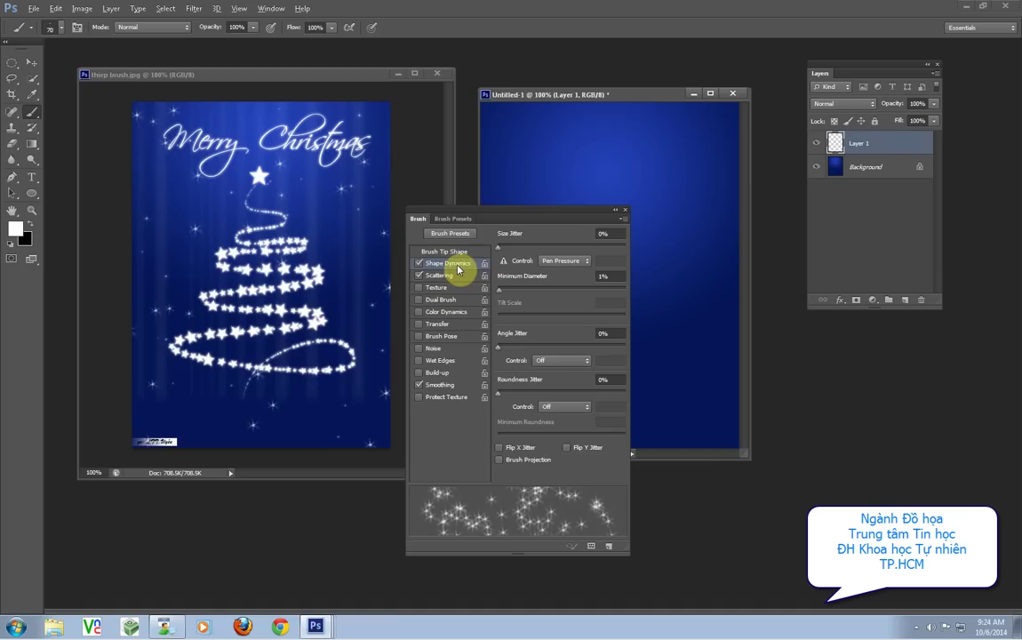
mouse_move(499, 247)
mouse_down()
mouse_move(612, 249)
mouse_move(621, 259)
mouse_up()
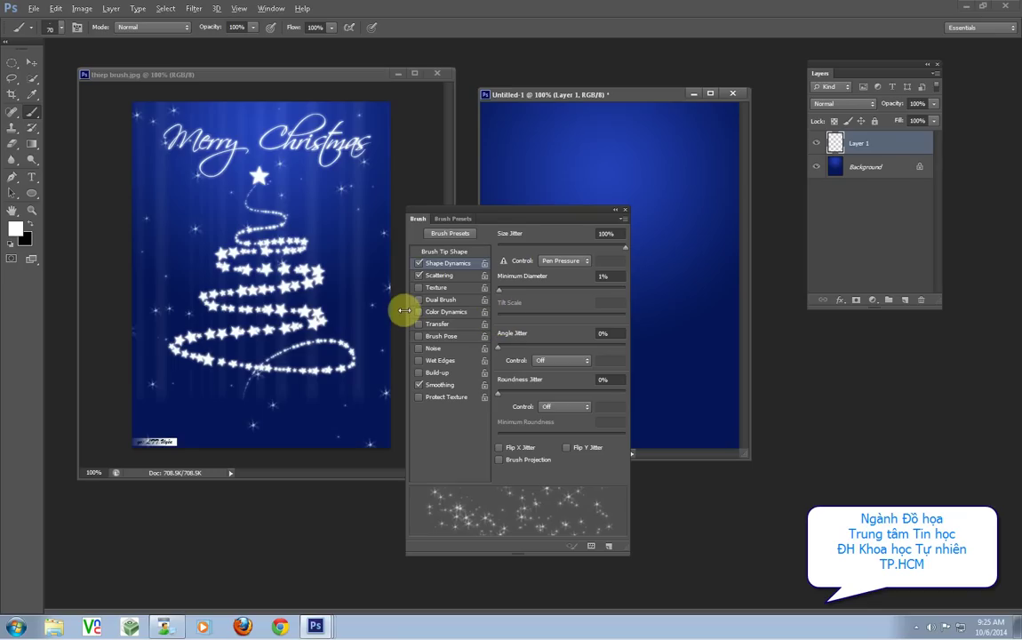
drag(500, 346, 636, 354)
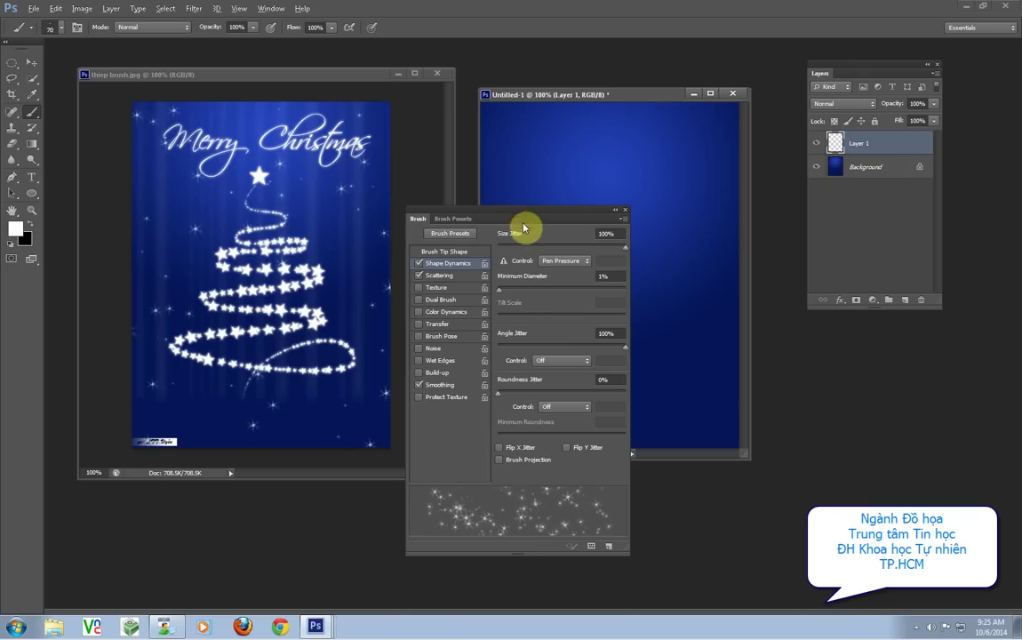
mouse_move(527, 216)
mouse_down()
mouse_move(418, 262)
mouse_move(399, 285)
mouse_up()
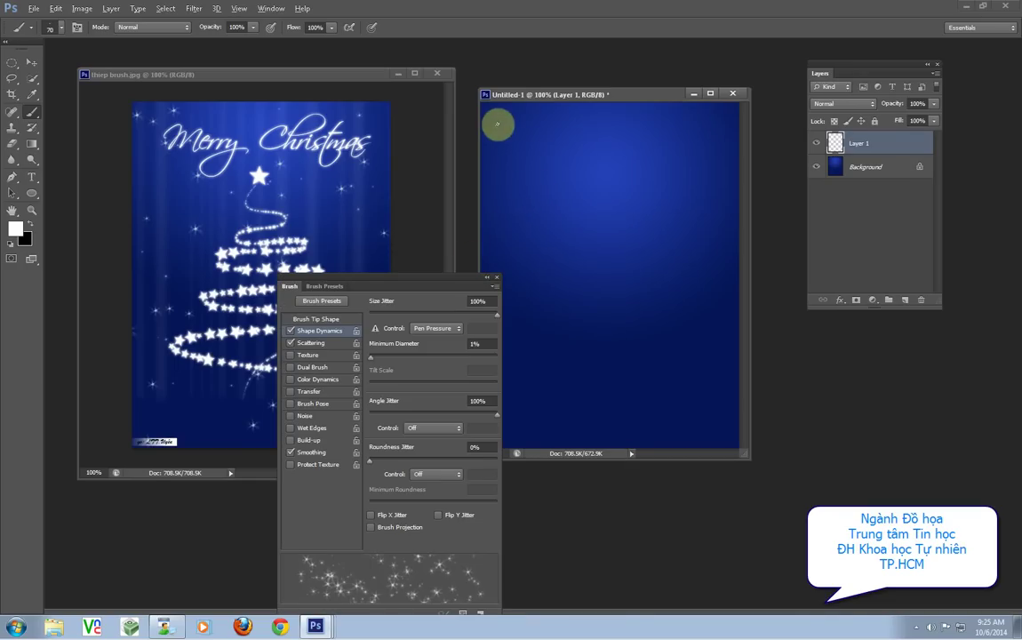
Clear the test stars from Layer 1 and shrink the brush to 45 px.
drag(495, 123, 577, 205)
drag(734, 438, 698, 410)
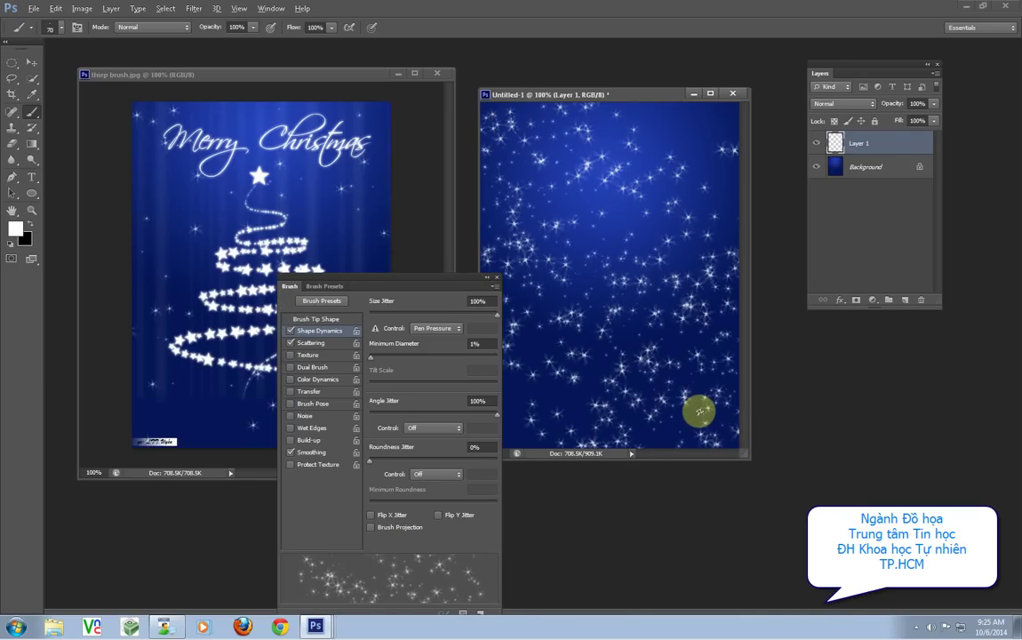
key(ctrl+a)
key(Delete)
key(ctrl+d)
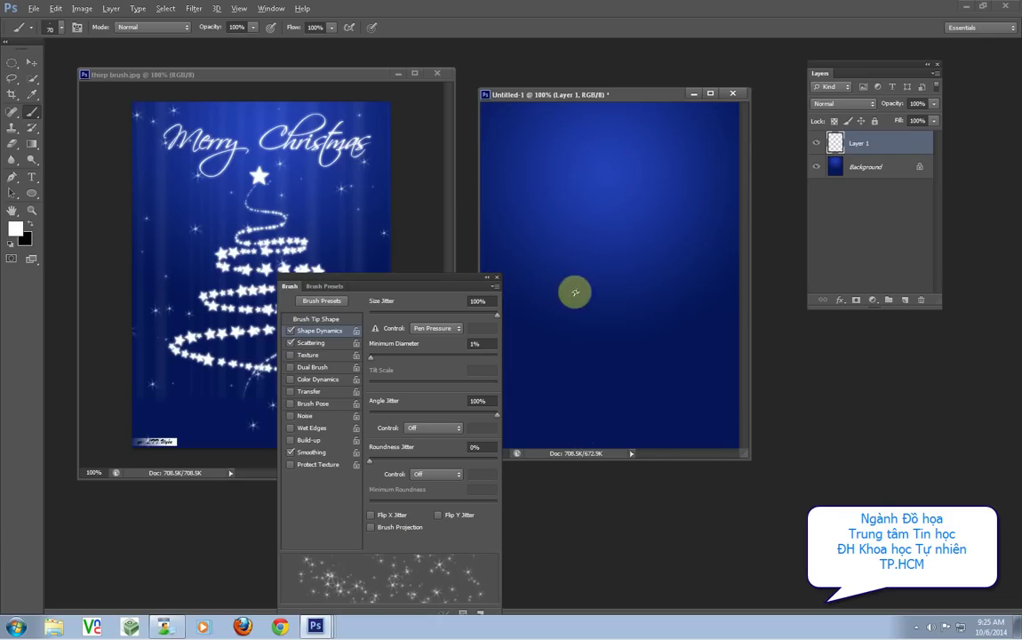
key(bracketleft)
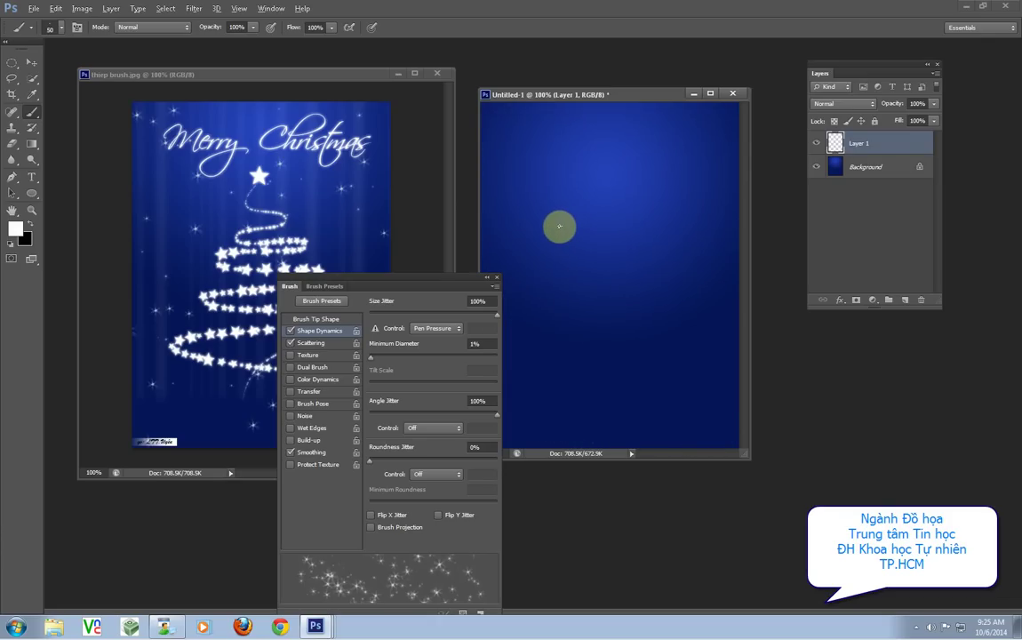
key(bracketleft)
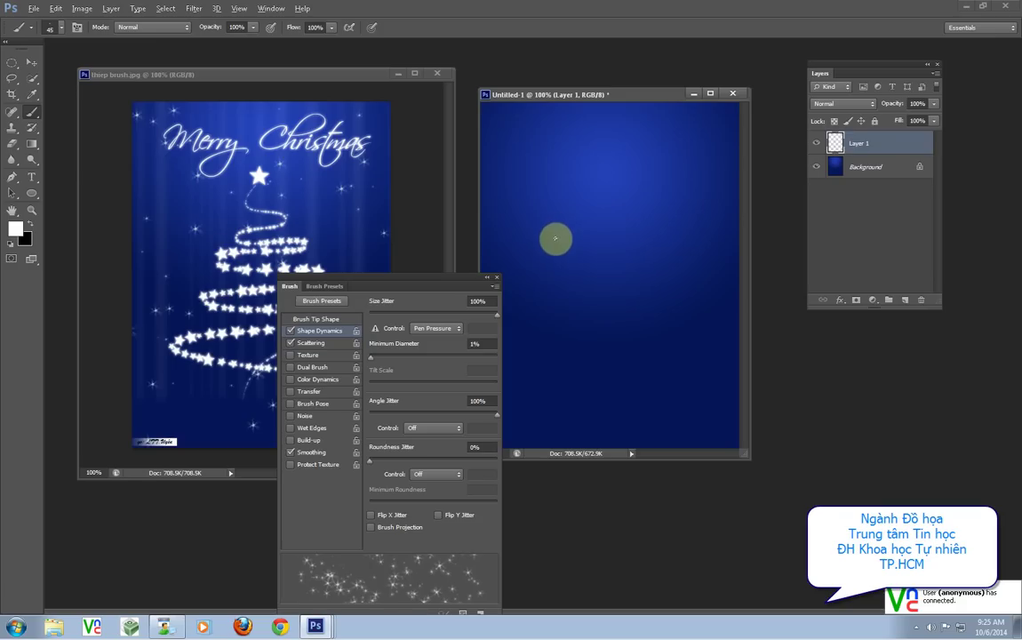
Set brush Spacing to 84% and paint sparse stars across the blue card.
click(313, 319)
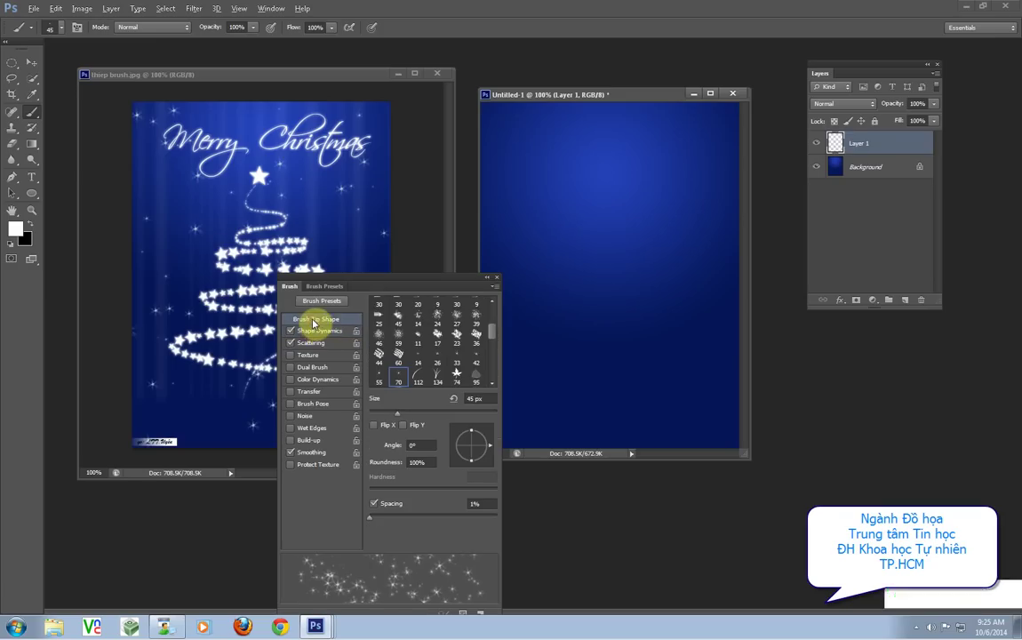
drag(368, 282, 364, 217)
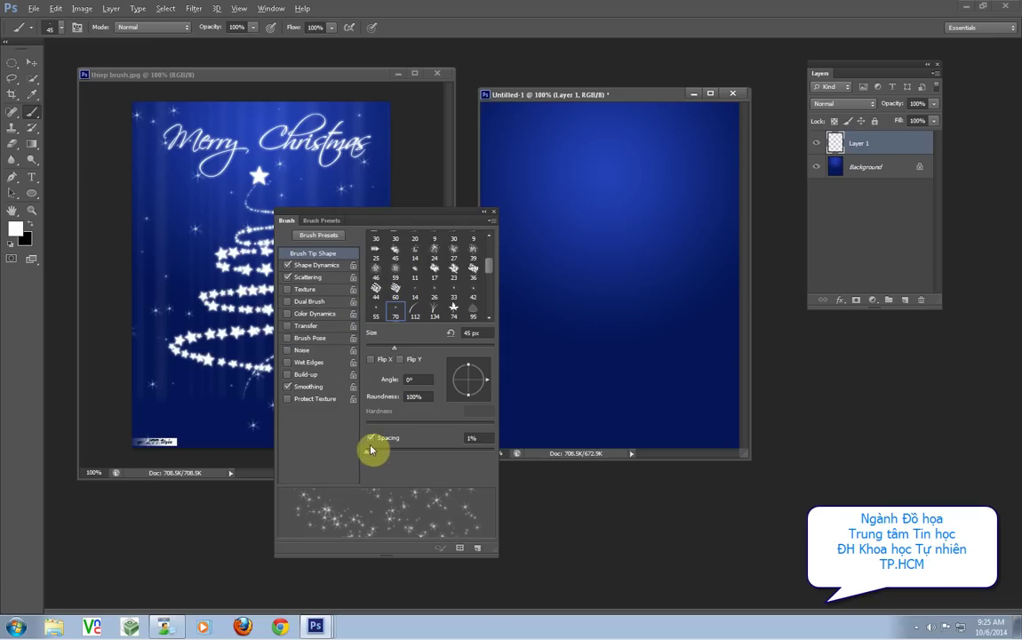
drag(370, 450, 419, 452)
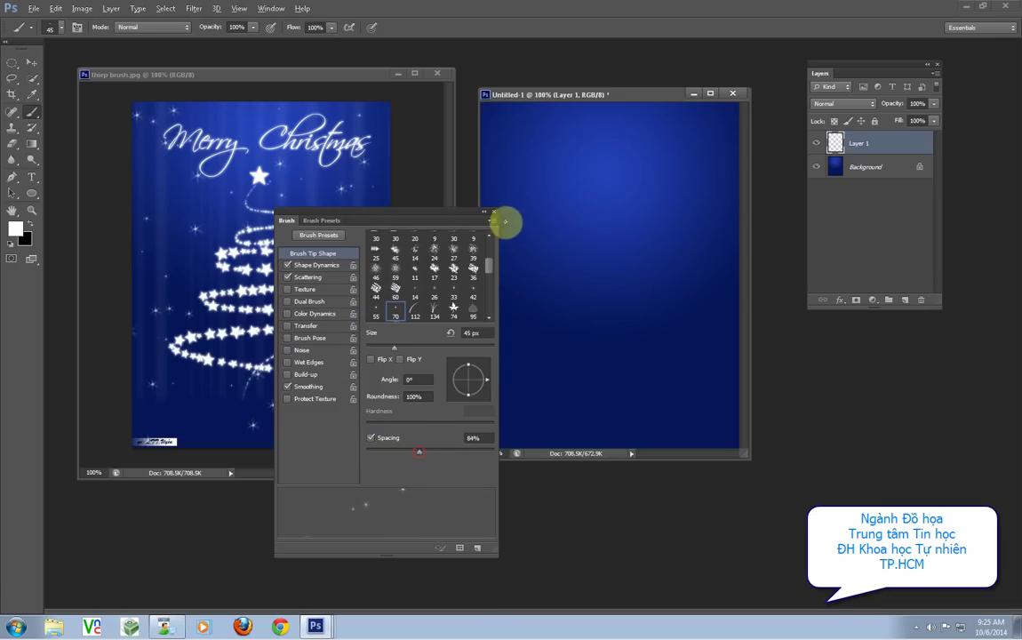
drag(495, 136, 597, 404)
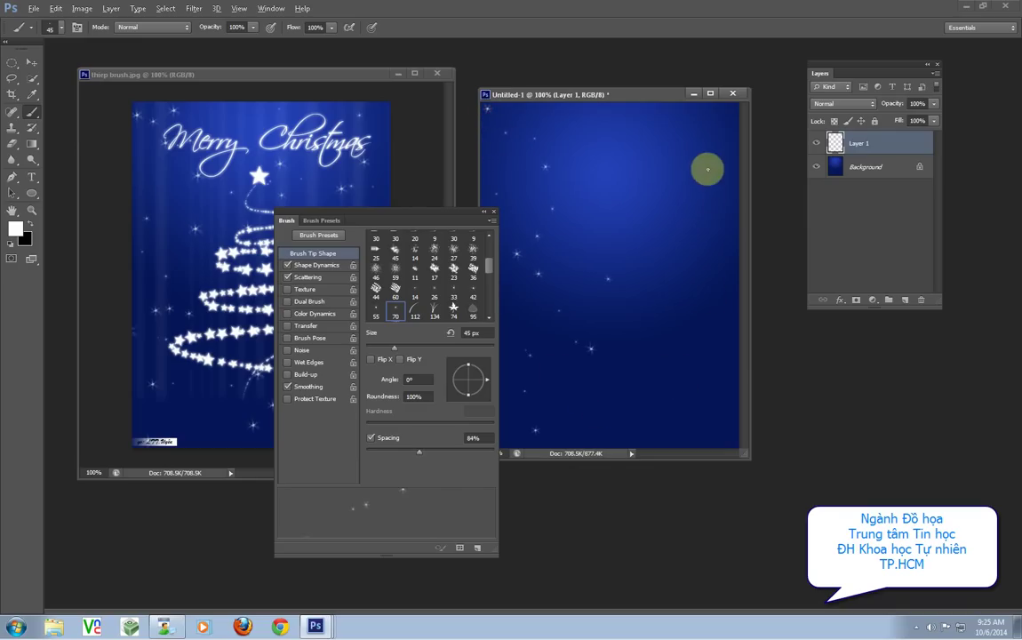
mouse_move(707, 168)
mouse_down()
mouse_move(616, 308)
mouse_move(664, 374)
mouse_move(704, 271)
mouse_move(603, 182)
mouse_up()
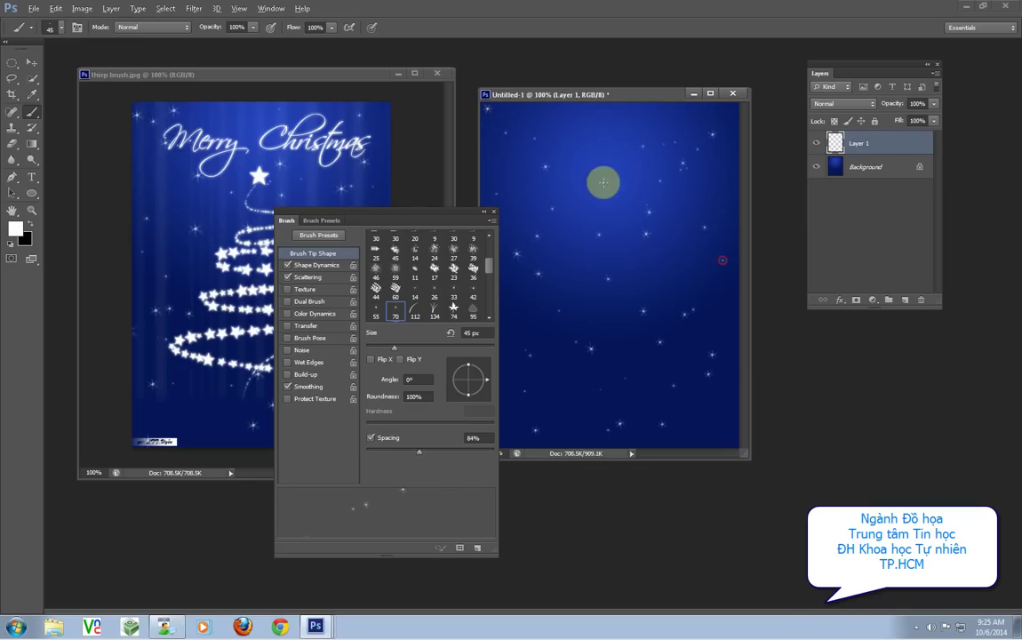
click(611, 123)
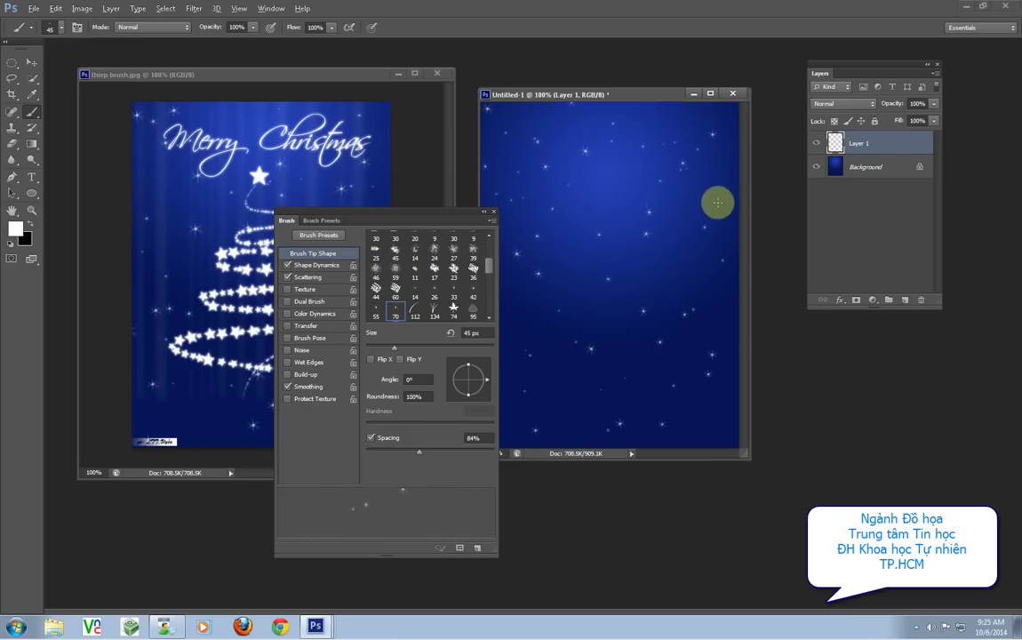
click(538, 387)
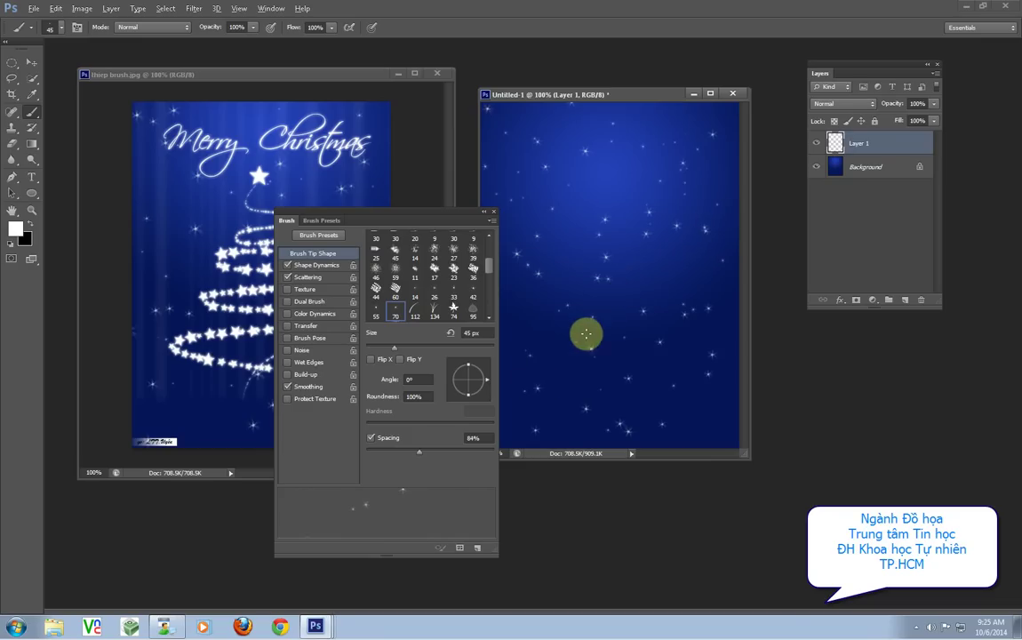
drag(449, 216, 840, 335)
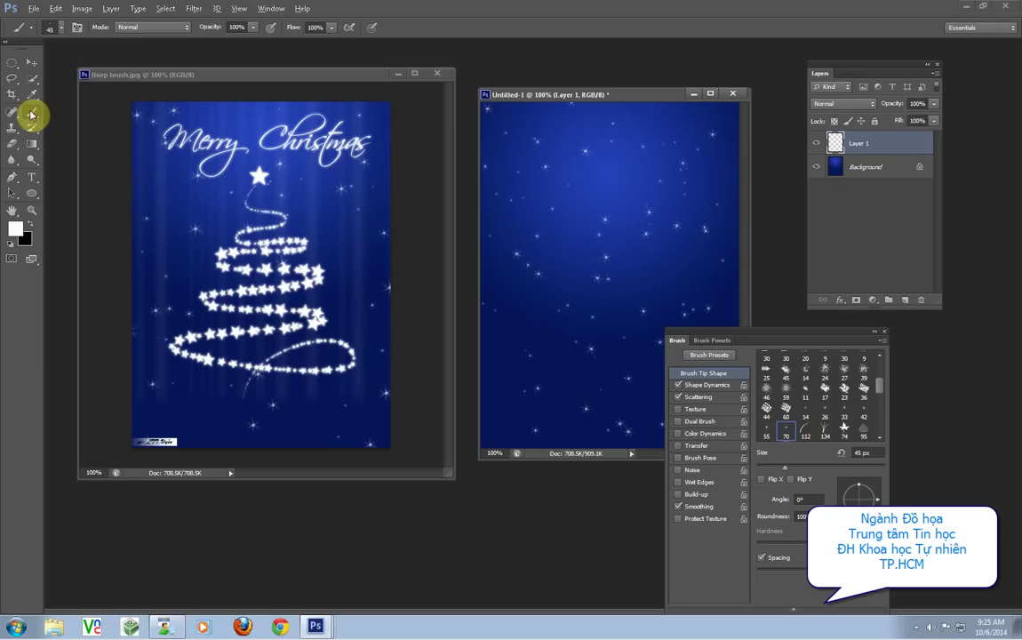
click(62, 31)
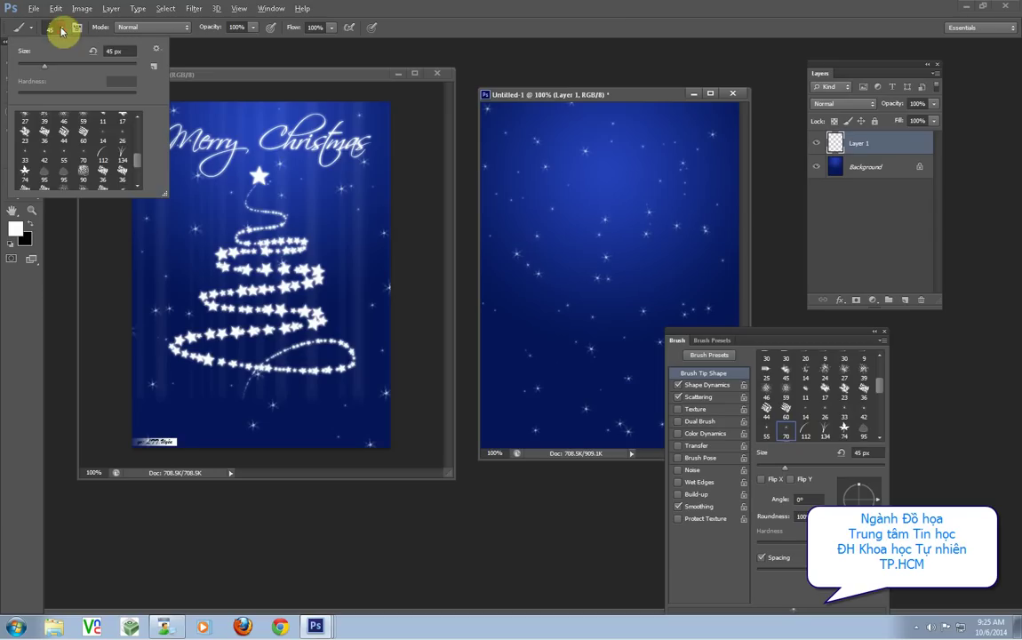
drag(165, 193, 198, 292)
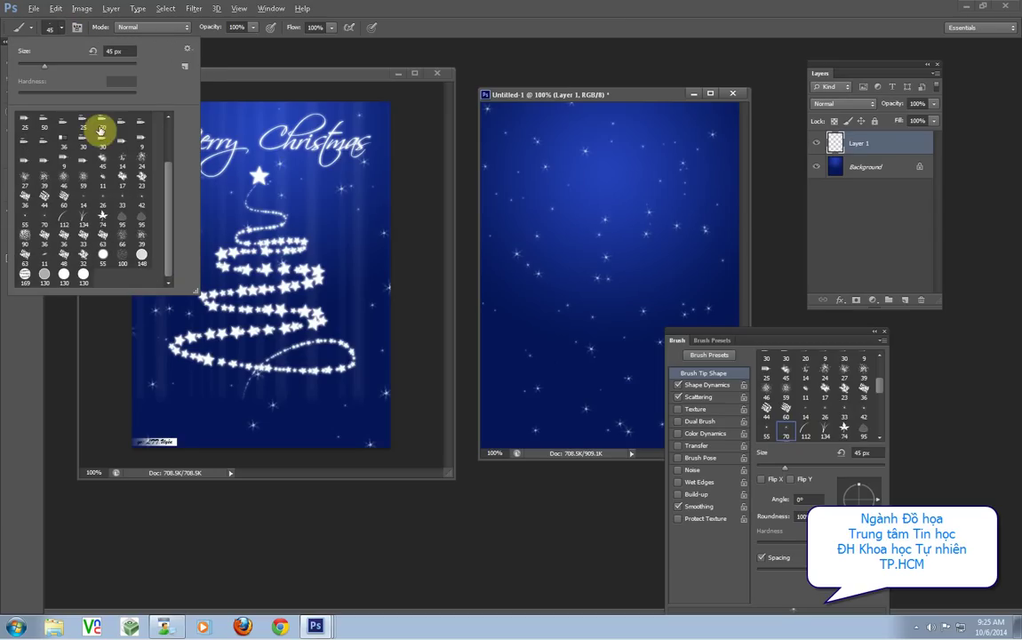
click(186, 50)
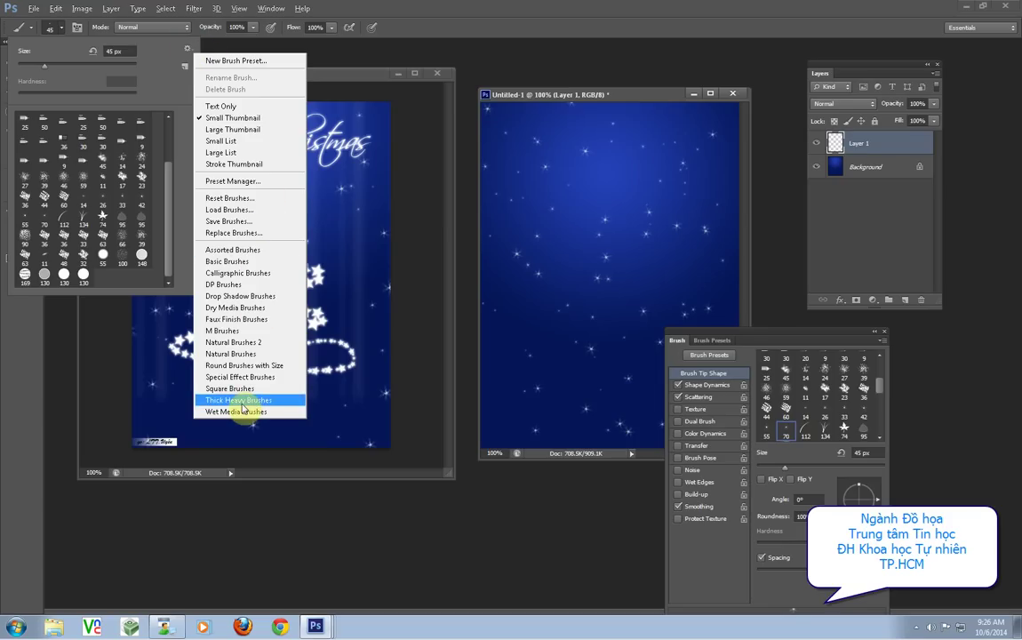
click(237, 507)
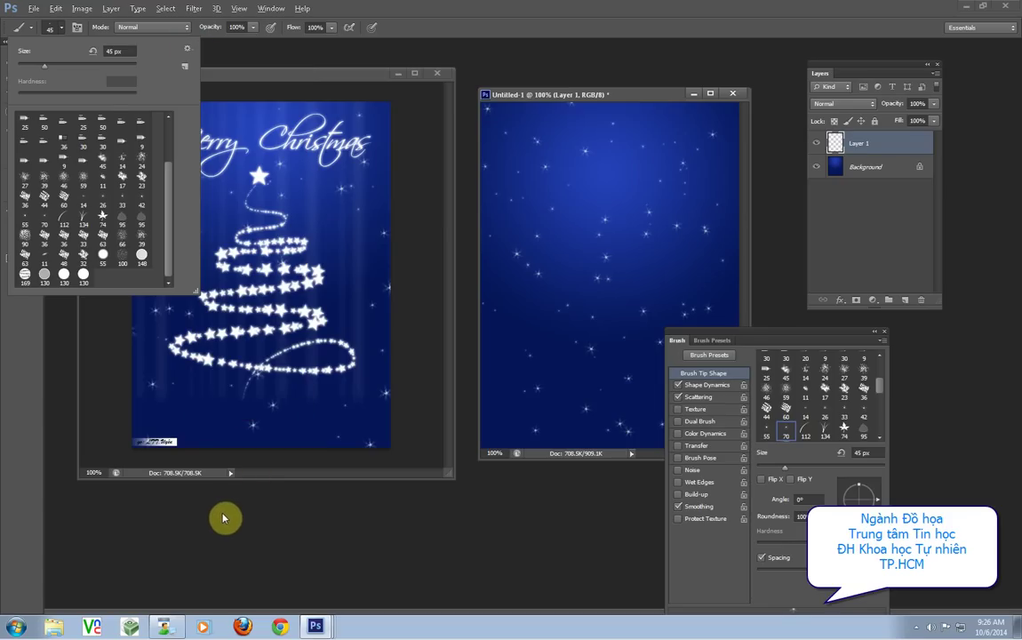
click(218, 515)
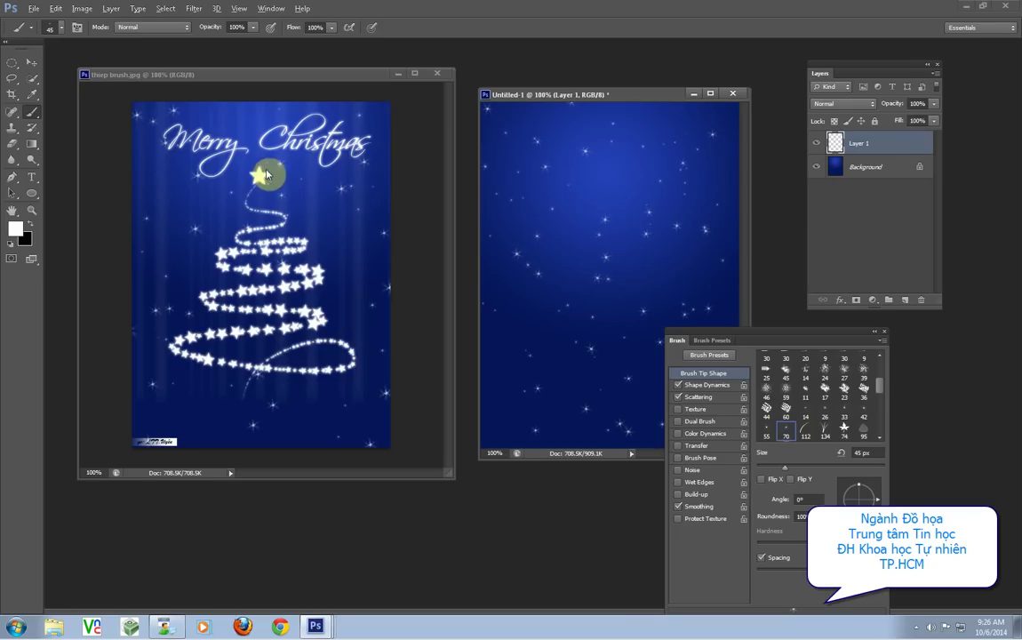
Draw a five-pointed star shape with the Polygon tool in the card's upper half.
click(29, 200)
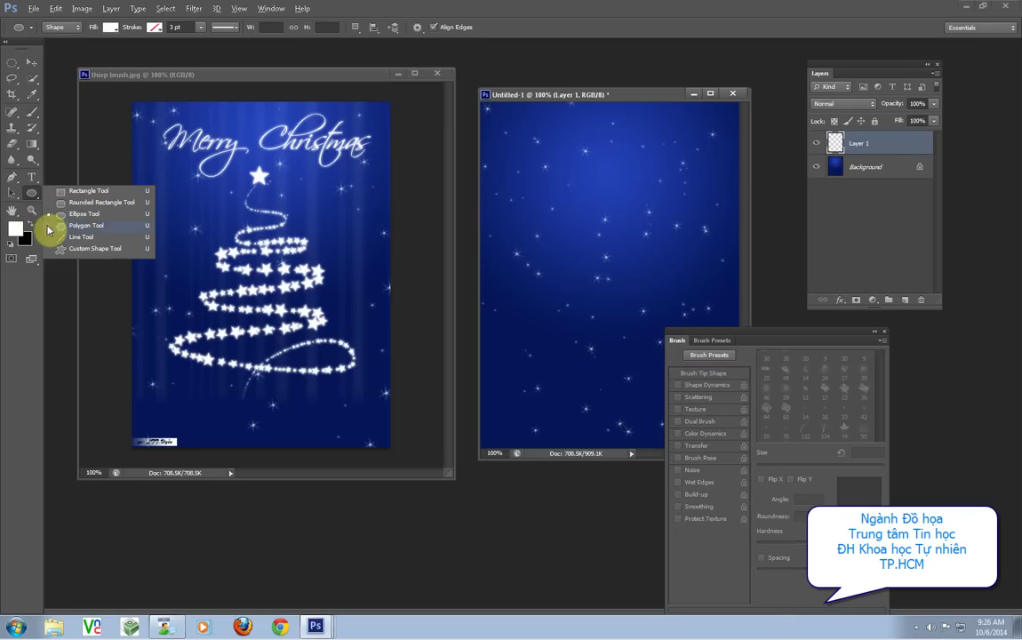
click(93, 232)
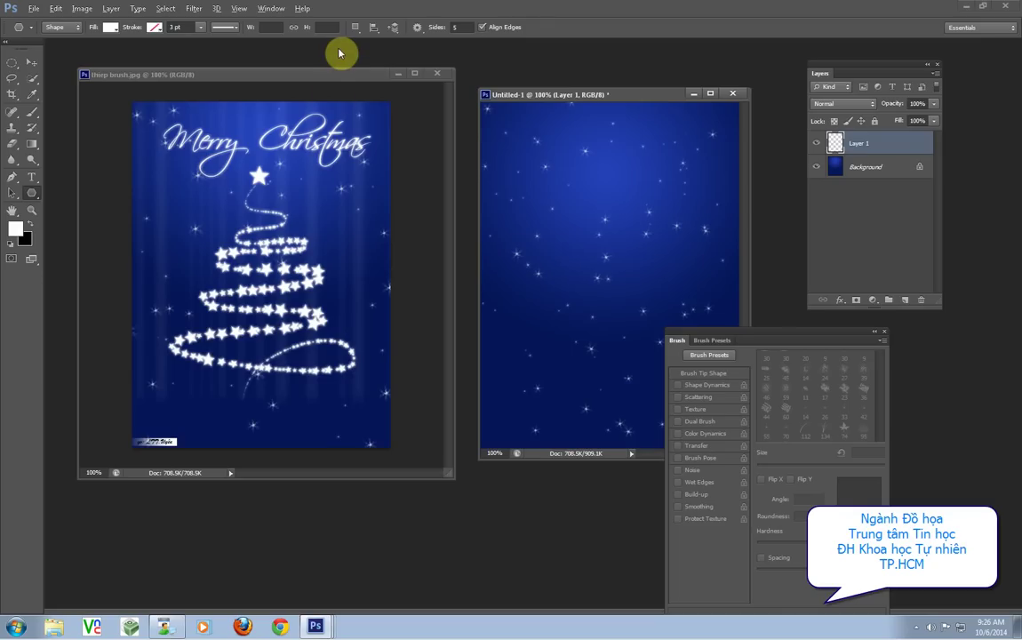
click(420, 31)
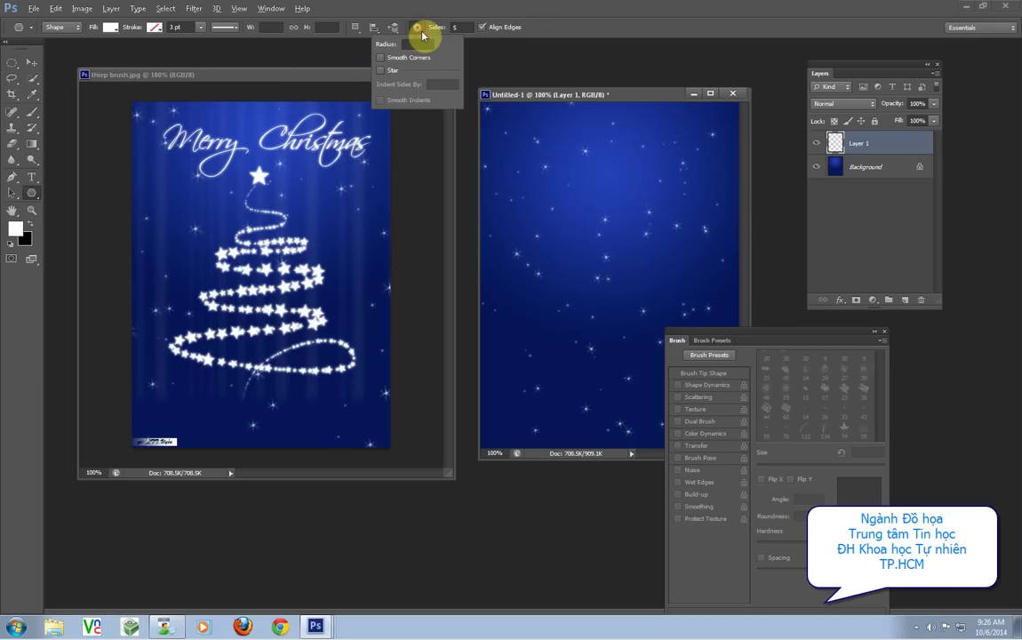
click(393, 75)
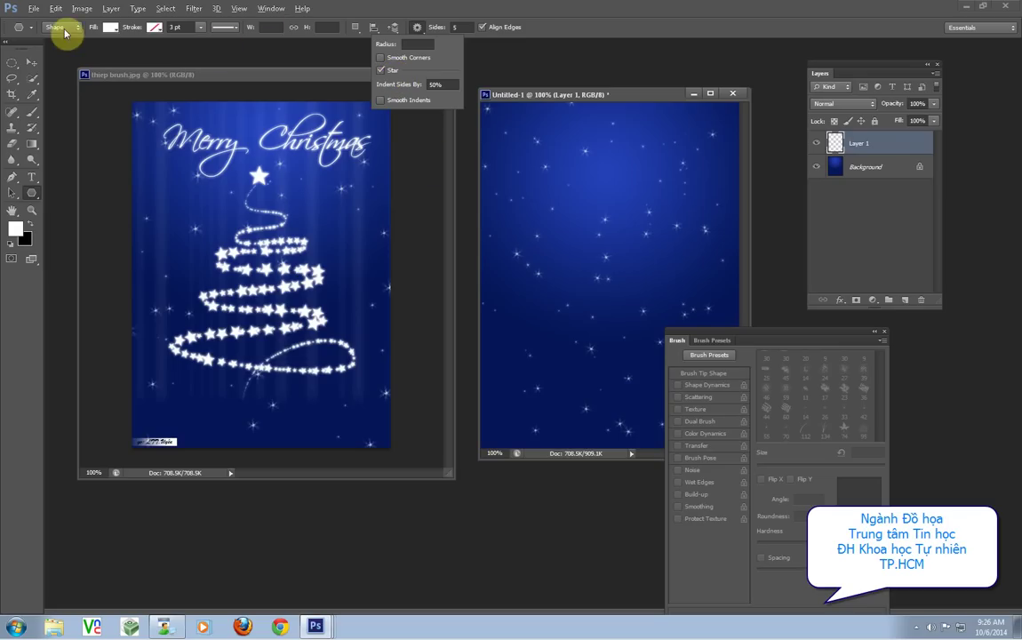
click(568, 97)
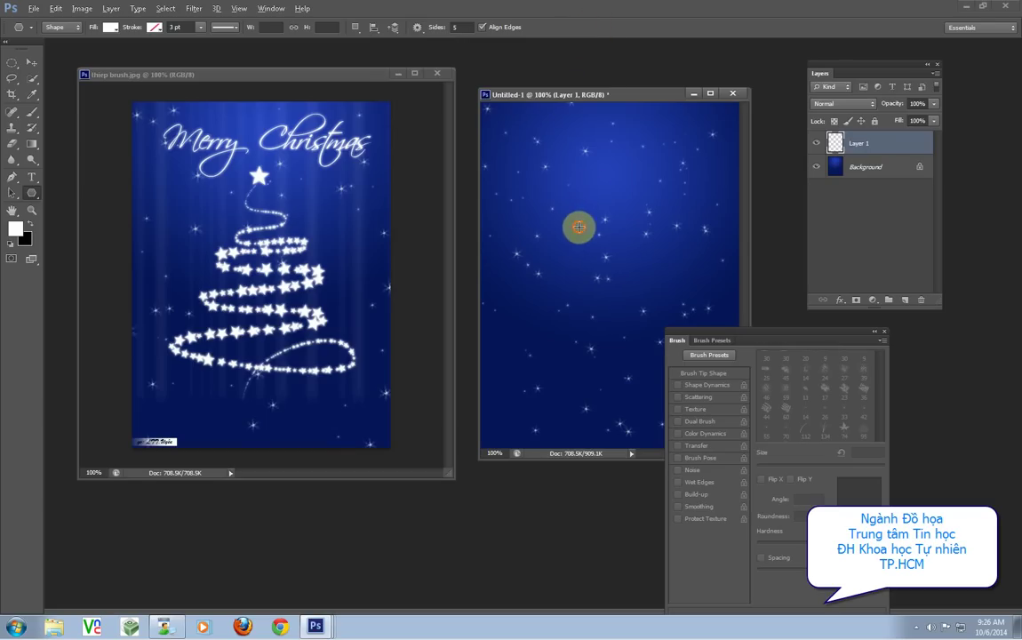
mouse_move(574, 223)
mouse_down()
mouse_move(619, 270)
mouse_move(602, 256)
mouse_up()
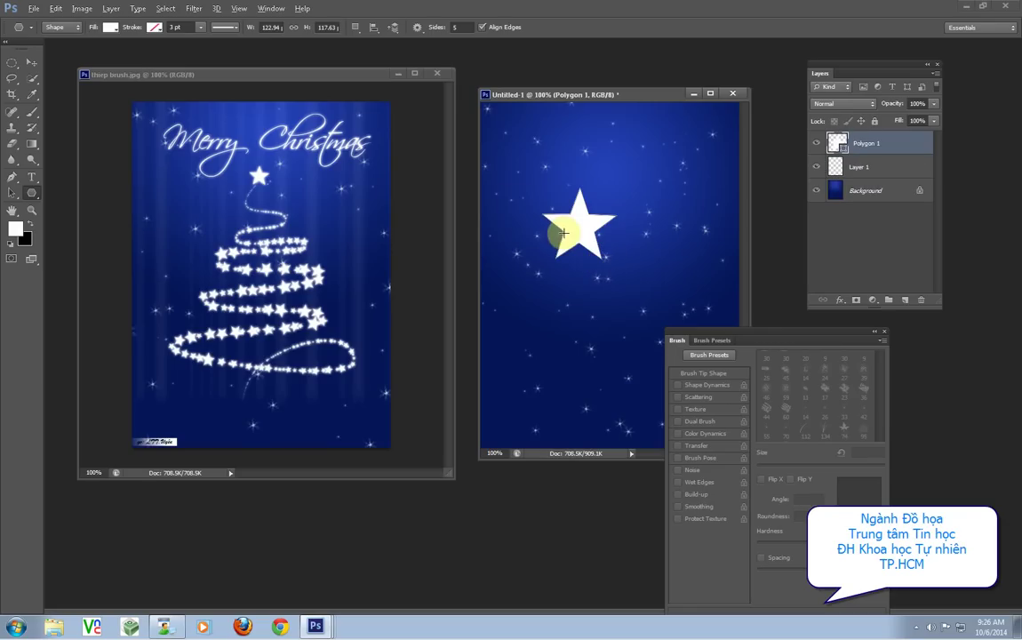
Fill the star with black and load it as a selection.
click(110, 27)
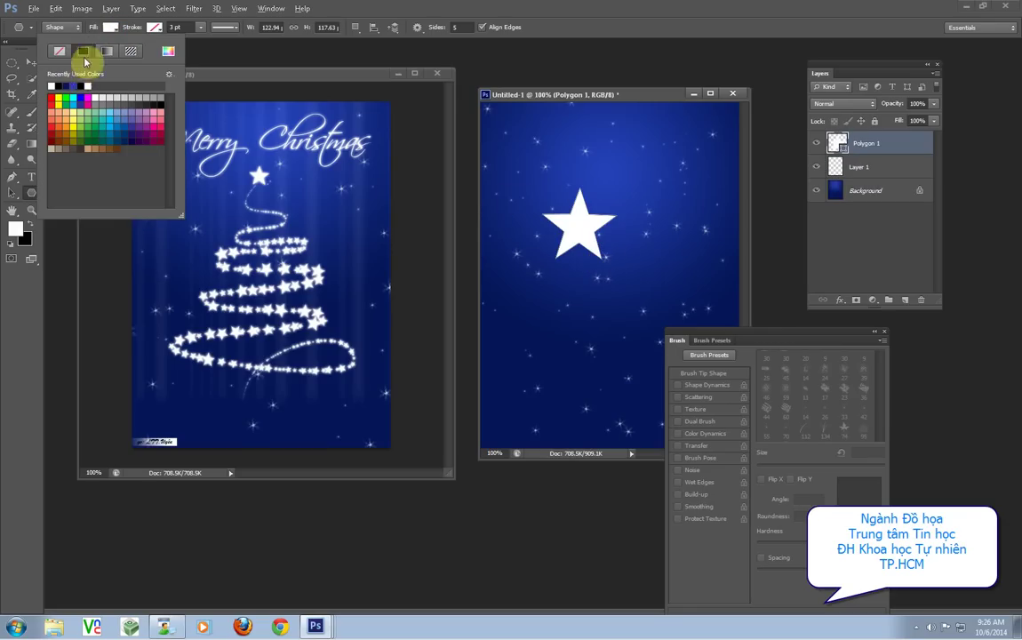
click(60, 83)
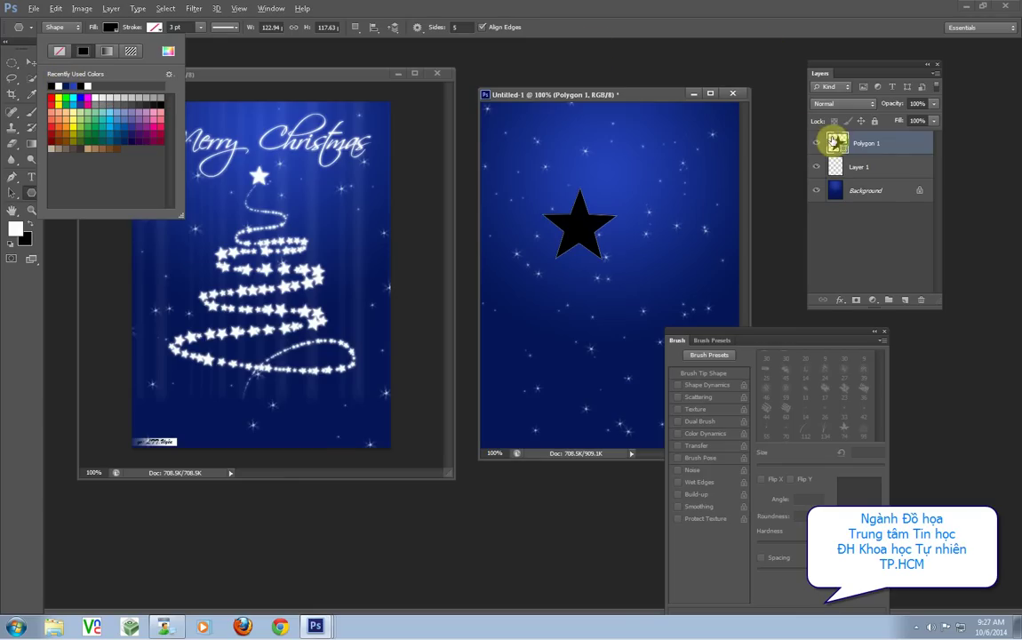
click(835, 142)
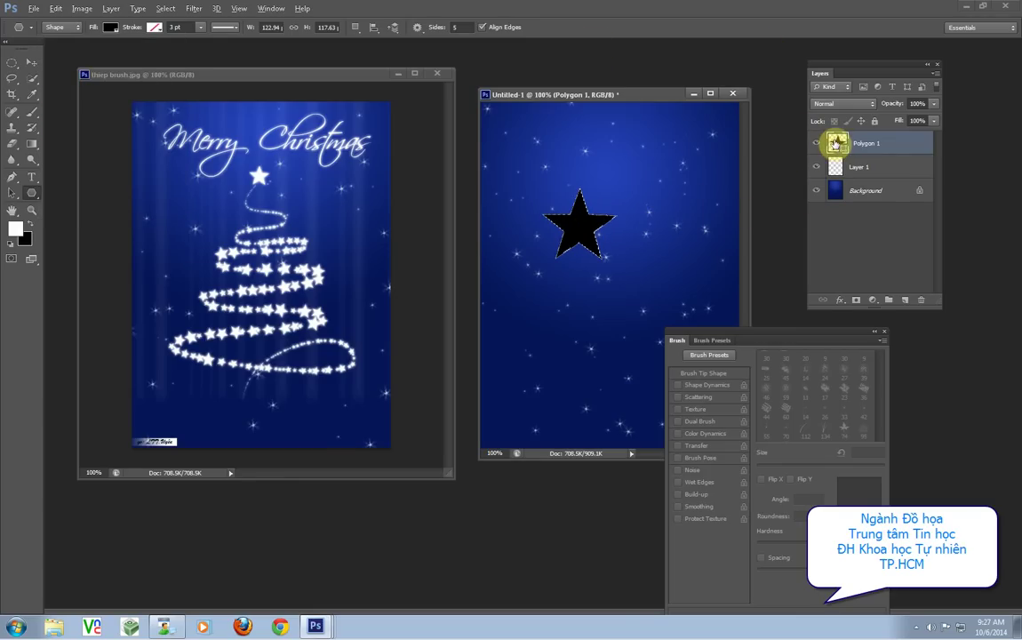
Define the black star as a new brush preset.
click(54, 9)
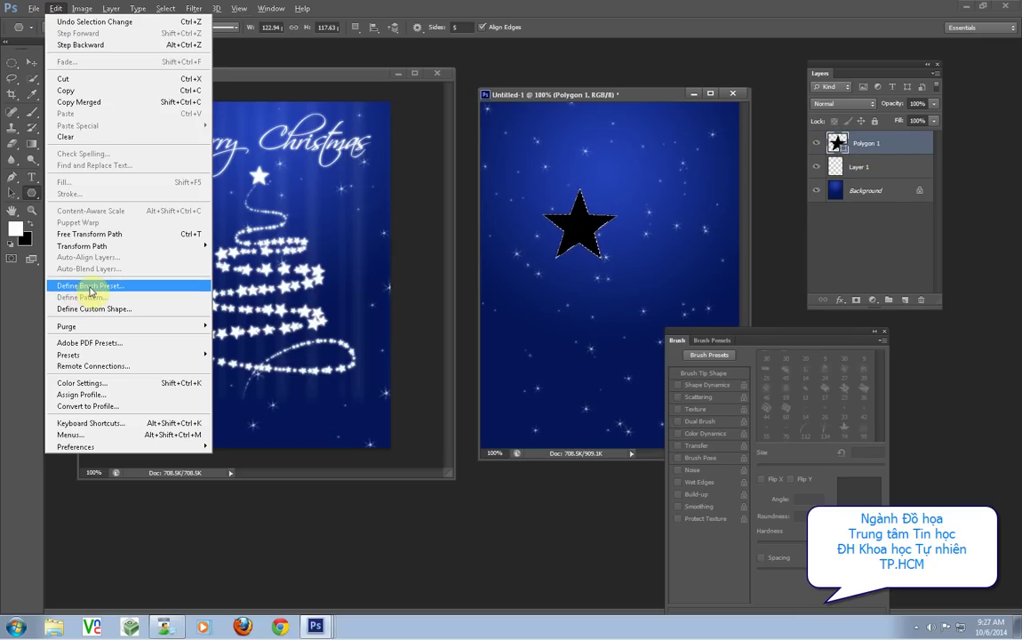
click(90, 286)
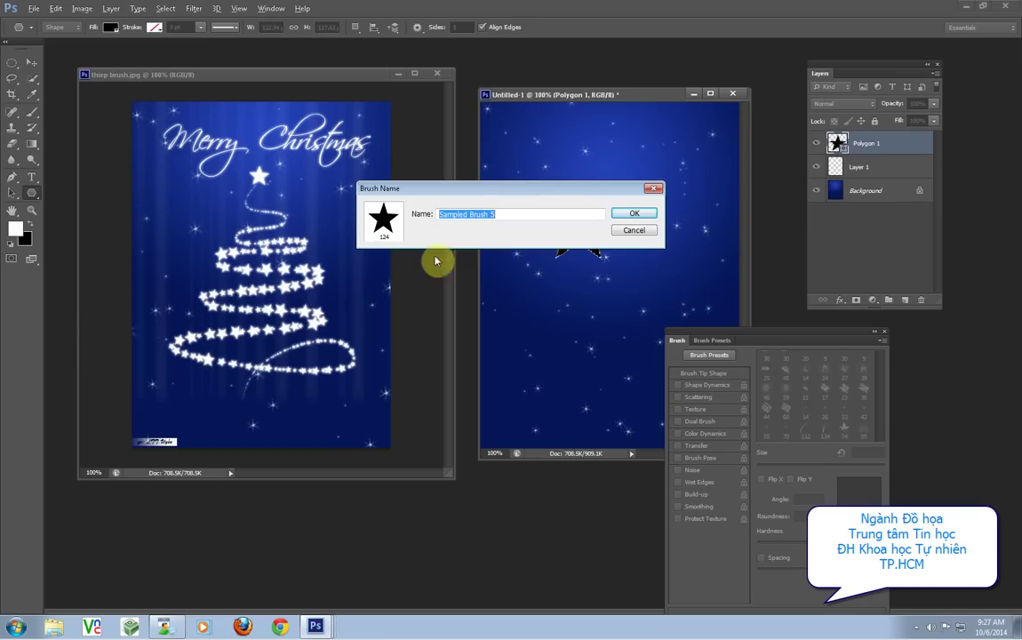
click(631, 215)
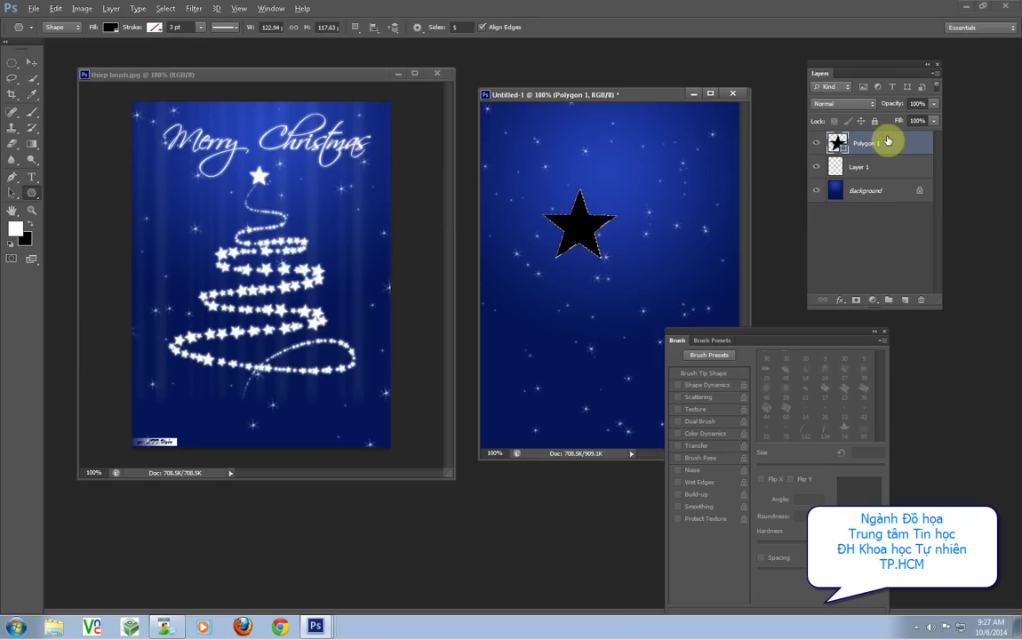
Delete the Polygon 1 layer, deselect, and add an empty Layer 2.
drag(886, 140, 918, 300)
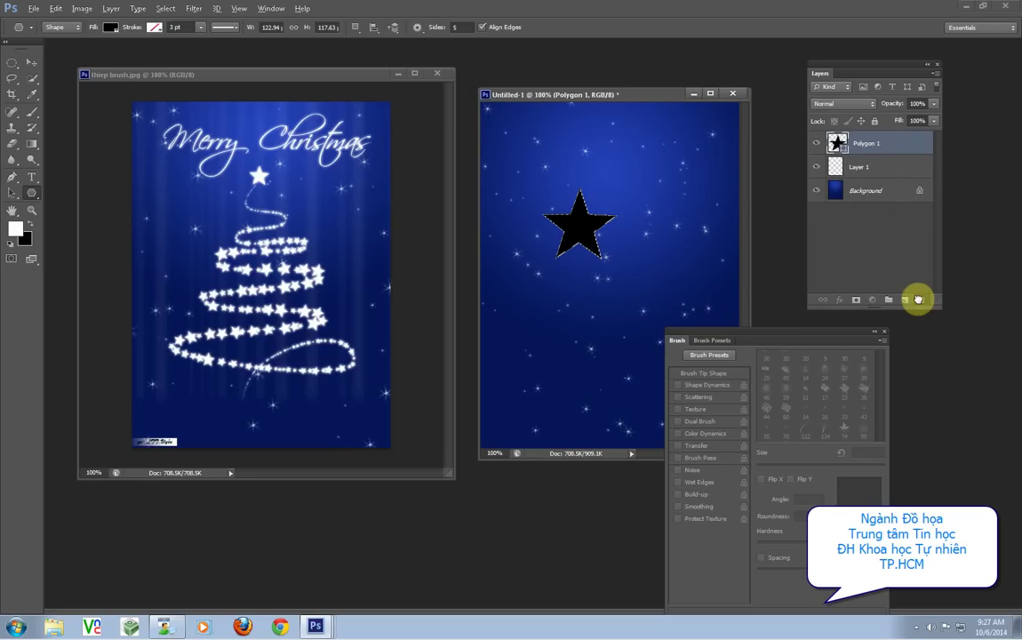
drag(917, 299, 919, 300)
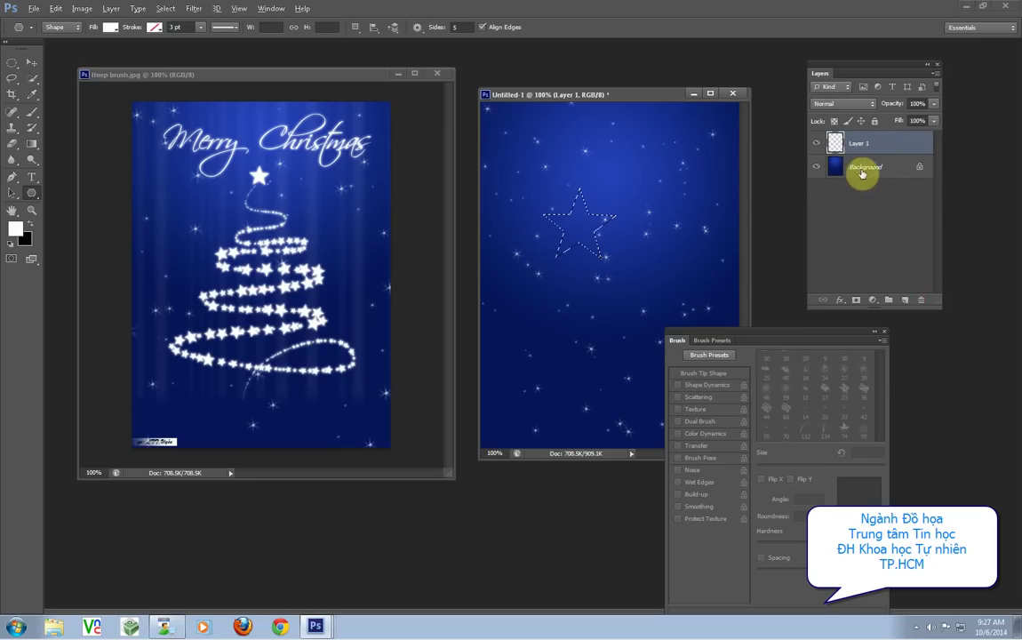
key(ctrl+d)
click(904, 300)
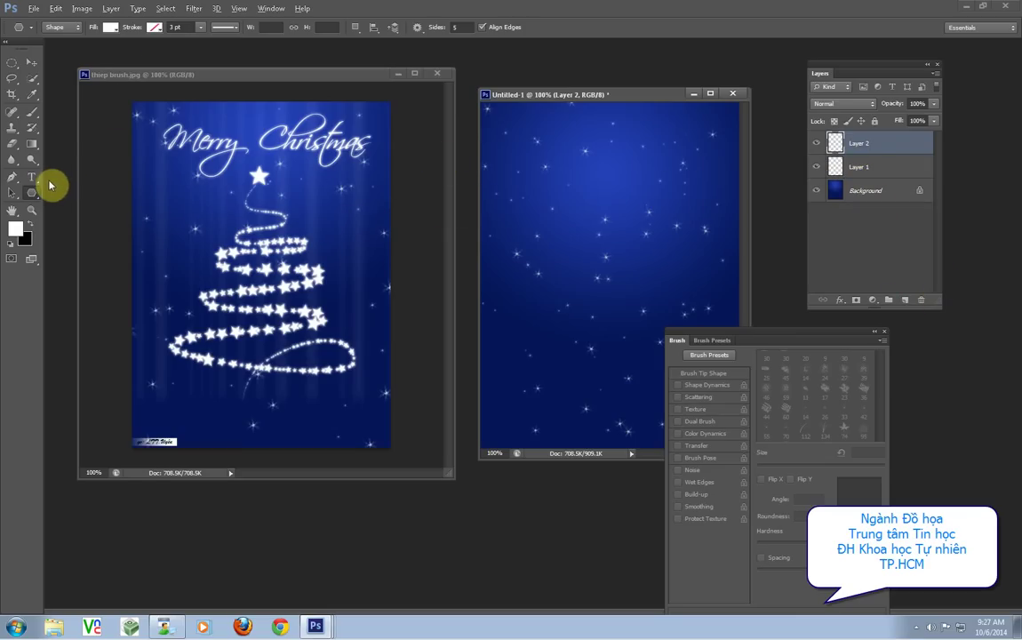
Choose the new 124 px star brush tip and undo a test stroke.
click(30, 116)
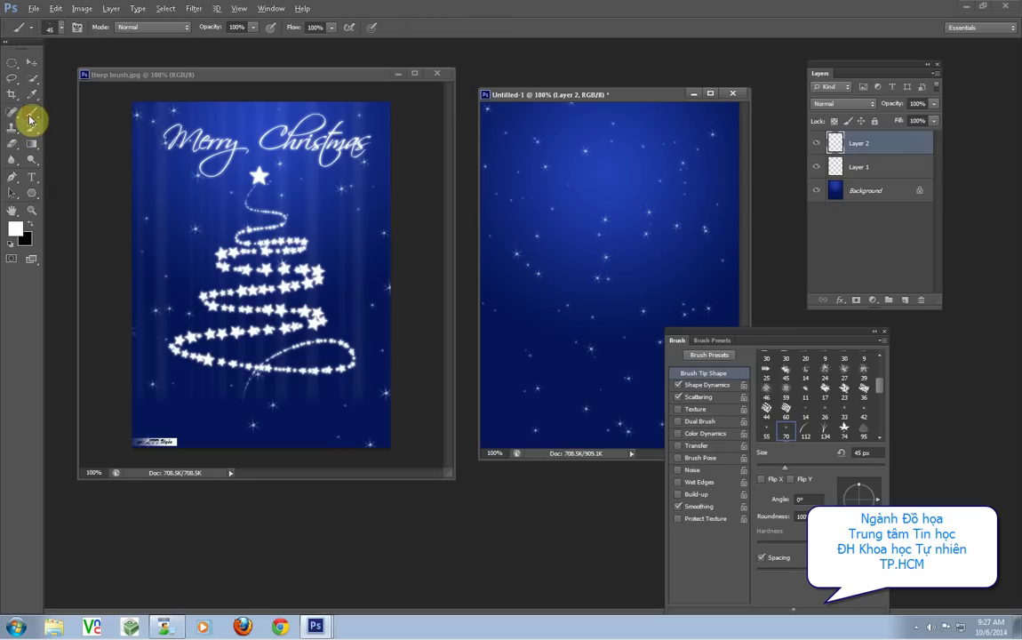
click(57, 28)
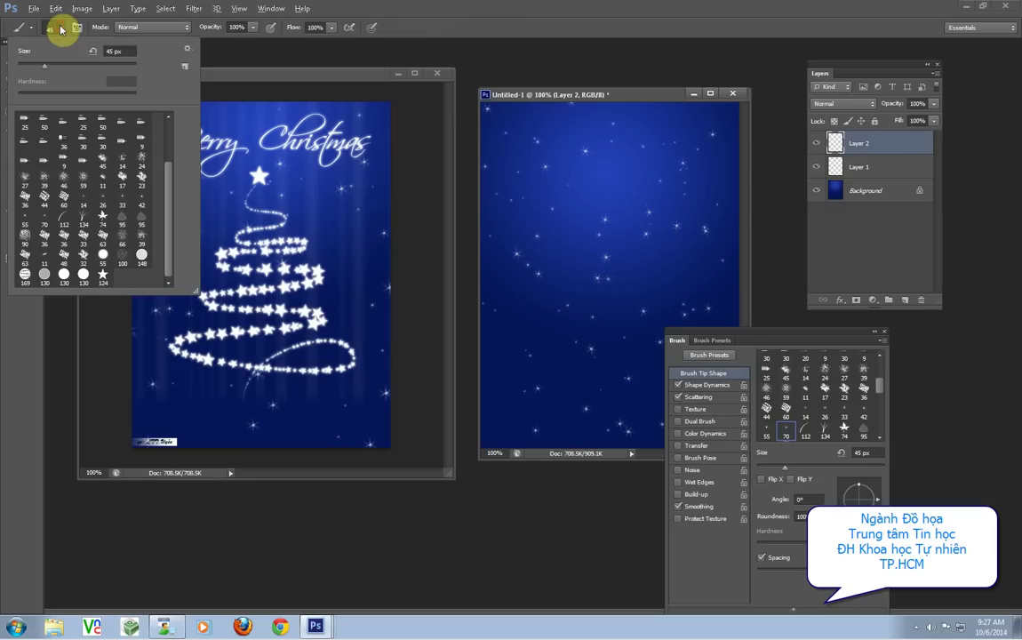
click(103, 278)
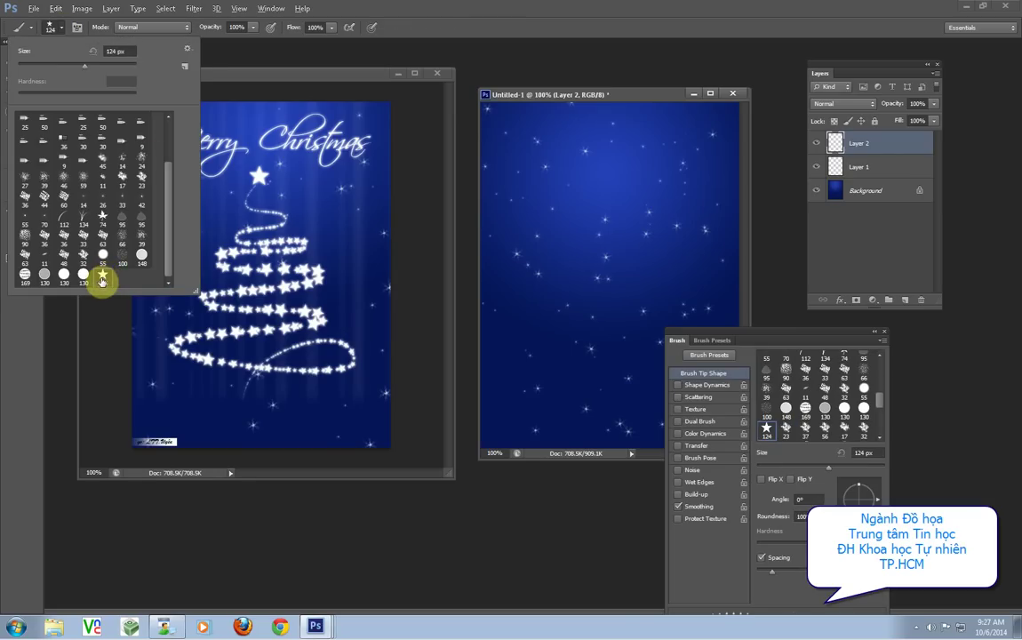
key(Return)
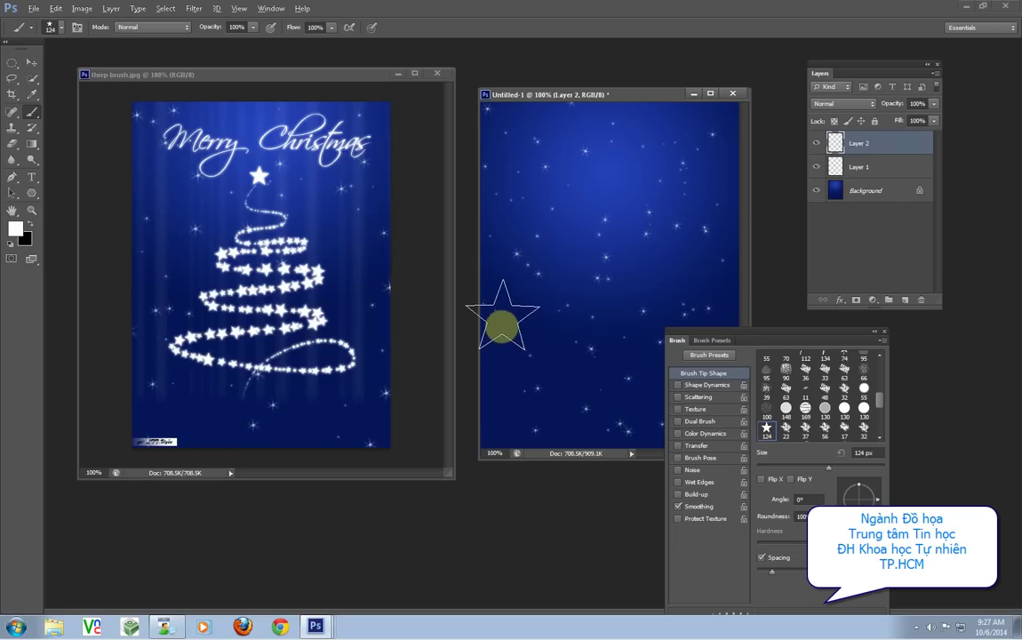
drag(451, 283, 698, 285)
mouse_move(489, 355)
mouse_down()
mouse_move(719, 329)
mouse_move(808, 341)
mouse_up()
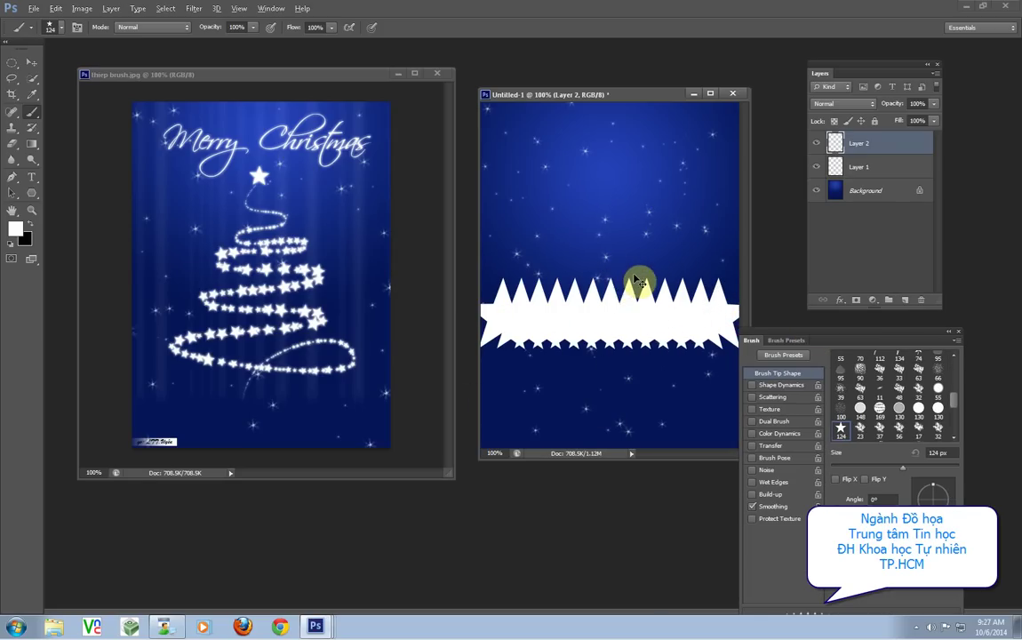
key(ctrl+z)
Resize the star brush to 20 px and undo a test line.
key(bracketleft)
key(bracketleft)
key(bracketleft)
key(bracketleft)
key(bracketleft)
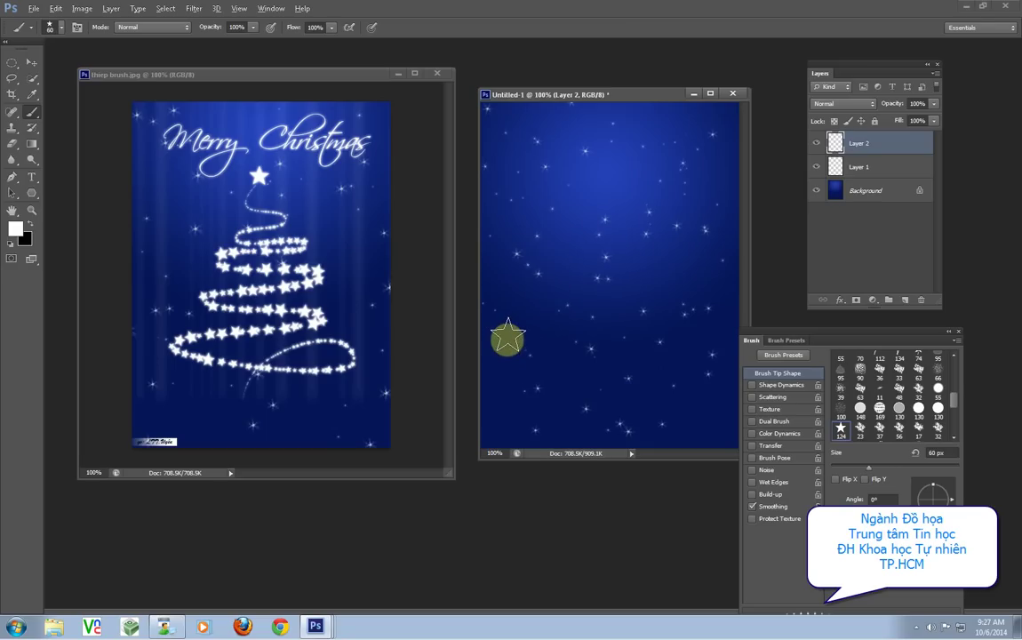
key(bracketleft)
key(bracketleft)
key(bracketleft)
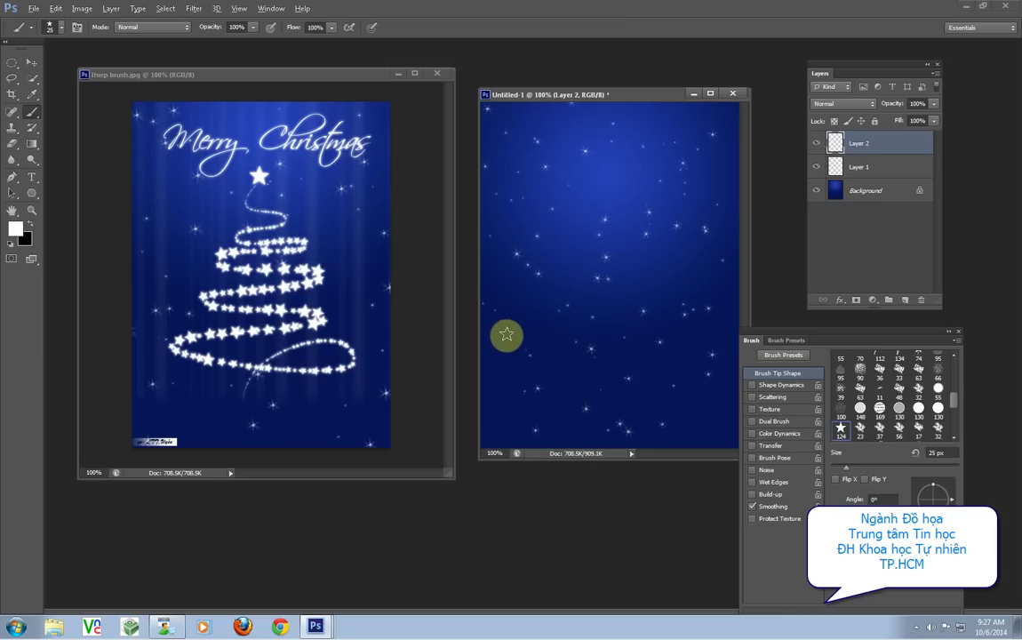
key(bracketright)
drag(484, 336, 722, 336)
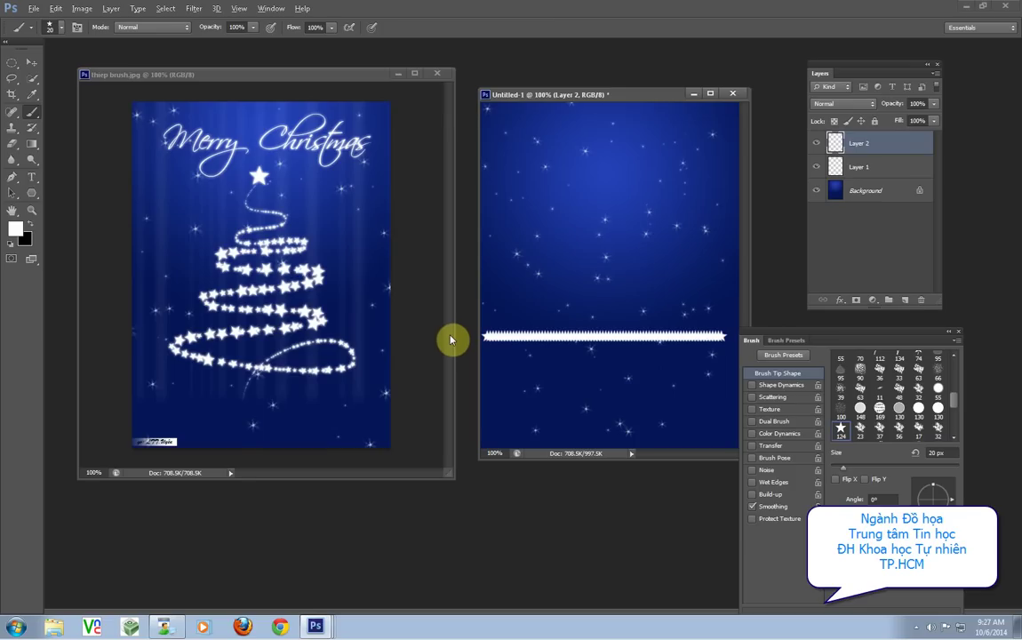
key(ctrl+z)
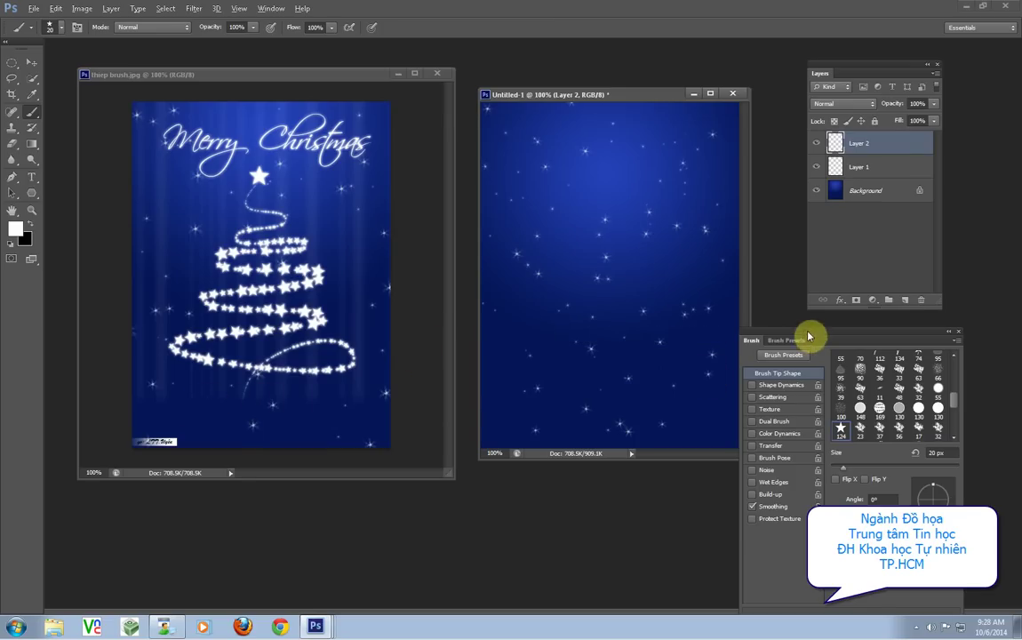
drag(809, 336, 795, 225)
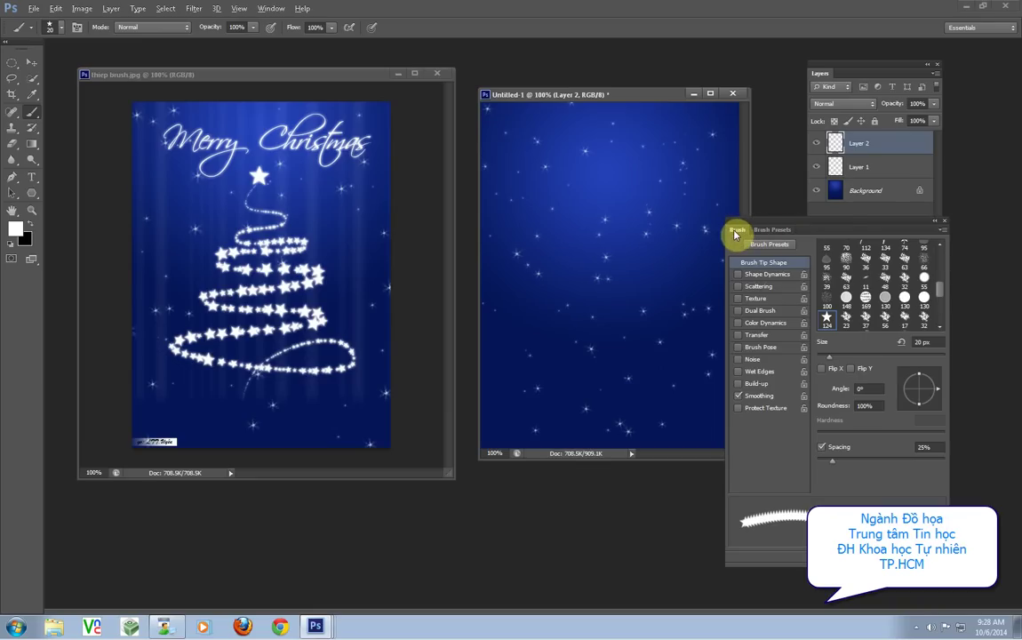
Turn off star scattering and random rotation, keeping size variation, then undo a test stroke.
click(760, 286)
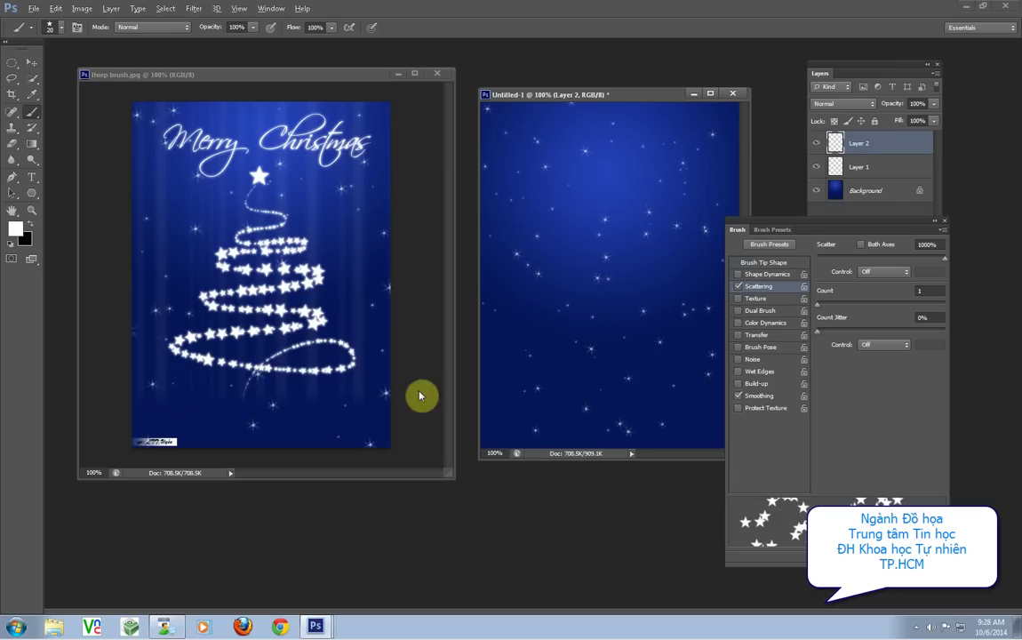
click(736, 287)
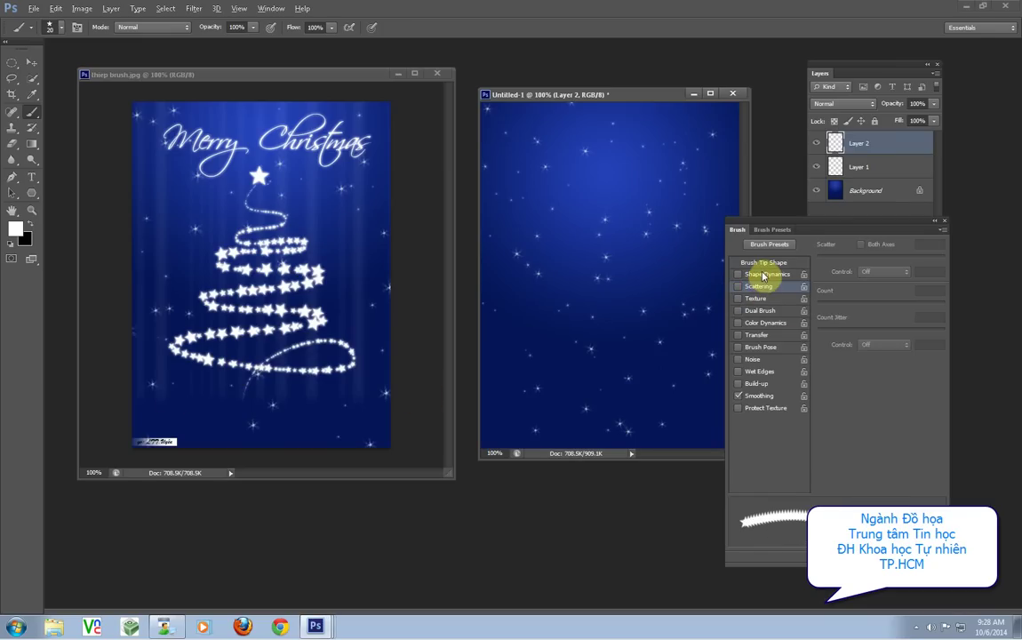
click(762, 275)
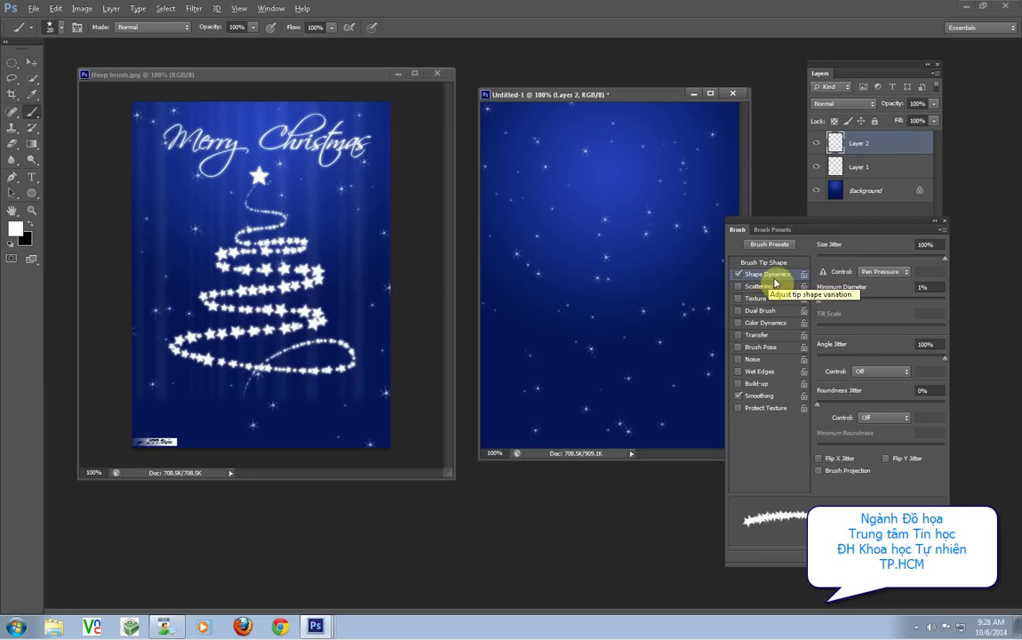
click(738, 286)
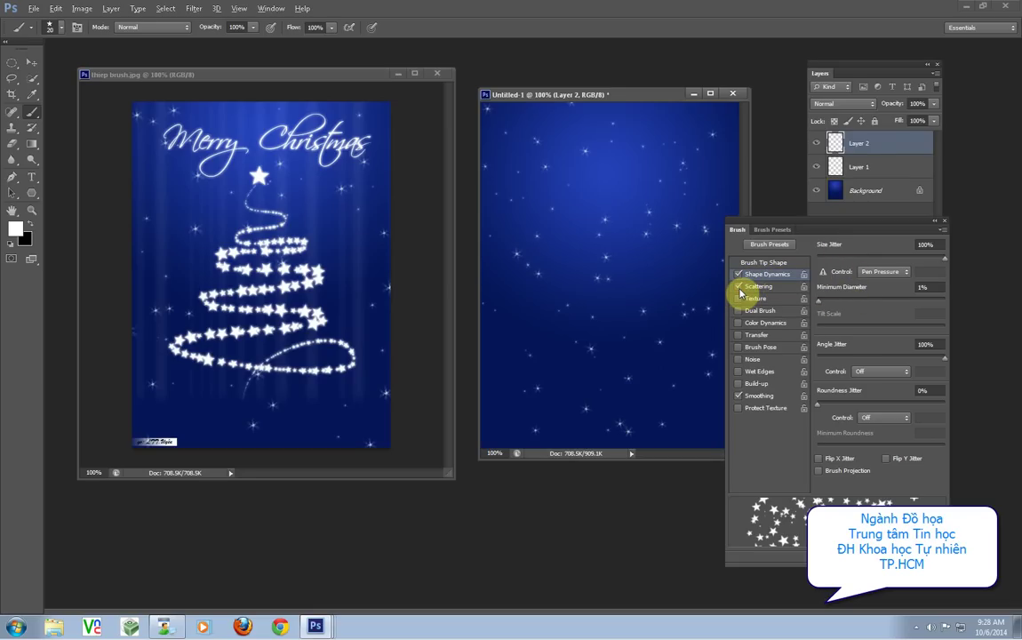
click(739, 287)
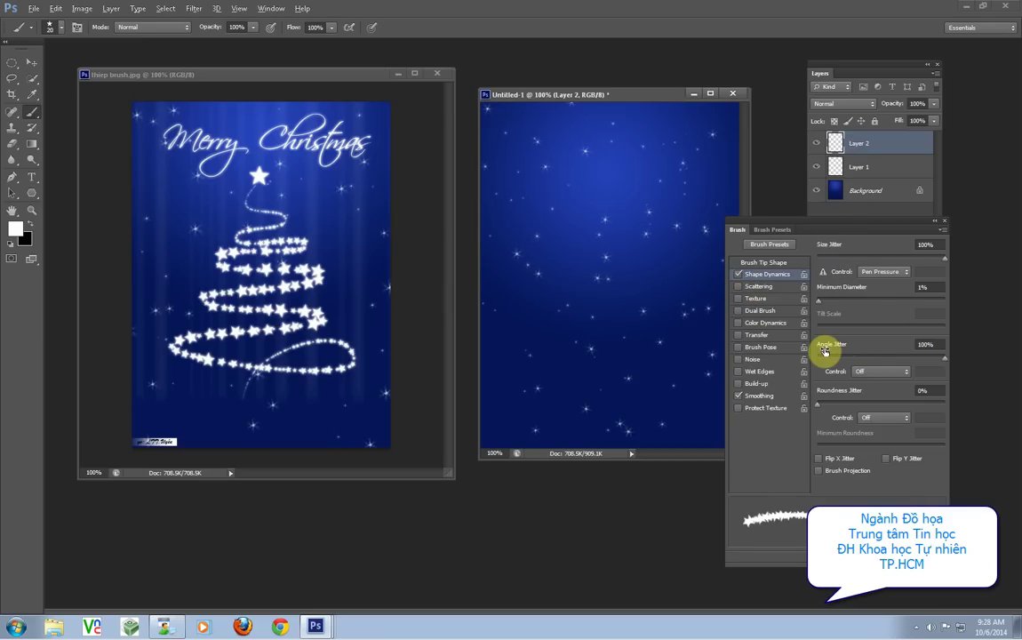
drag(944, 356, 816, 358)
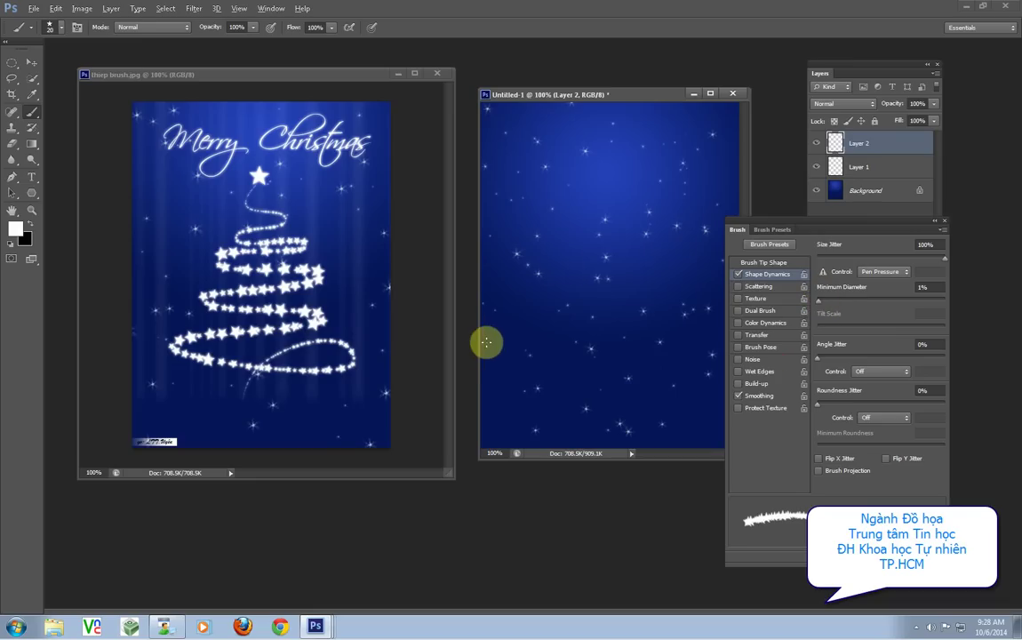
drag(490, 324, 752, 325)
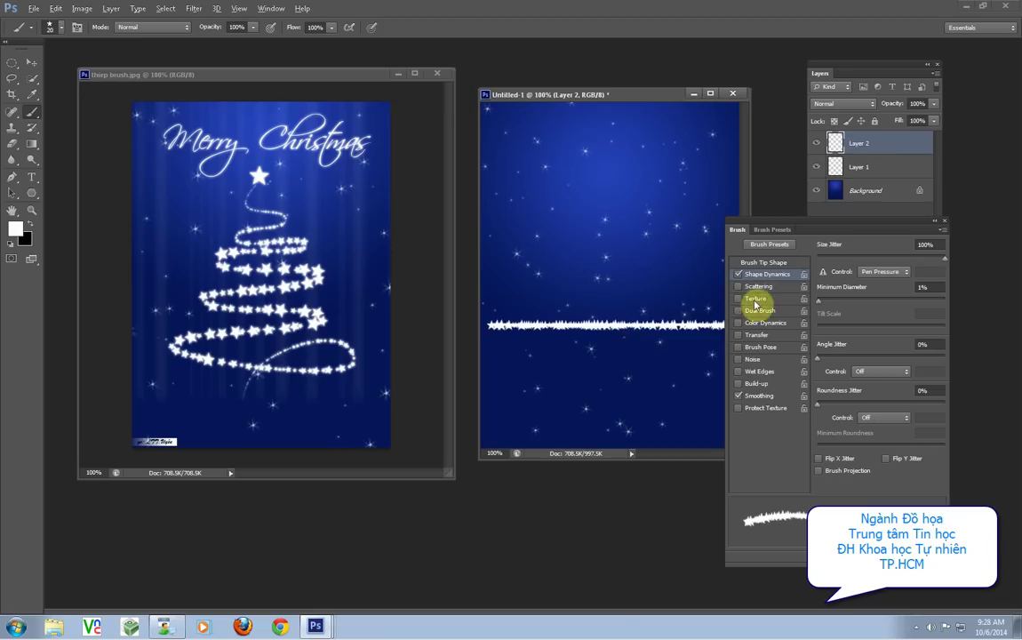
key(ctrl+z)
Set star spacing to 121% and paint a horizontal row of stars across the middle.
click(764, 262)
drag(833, 462, 888, 463)
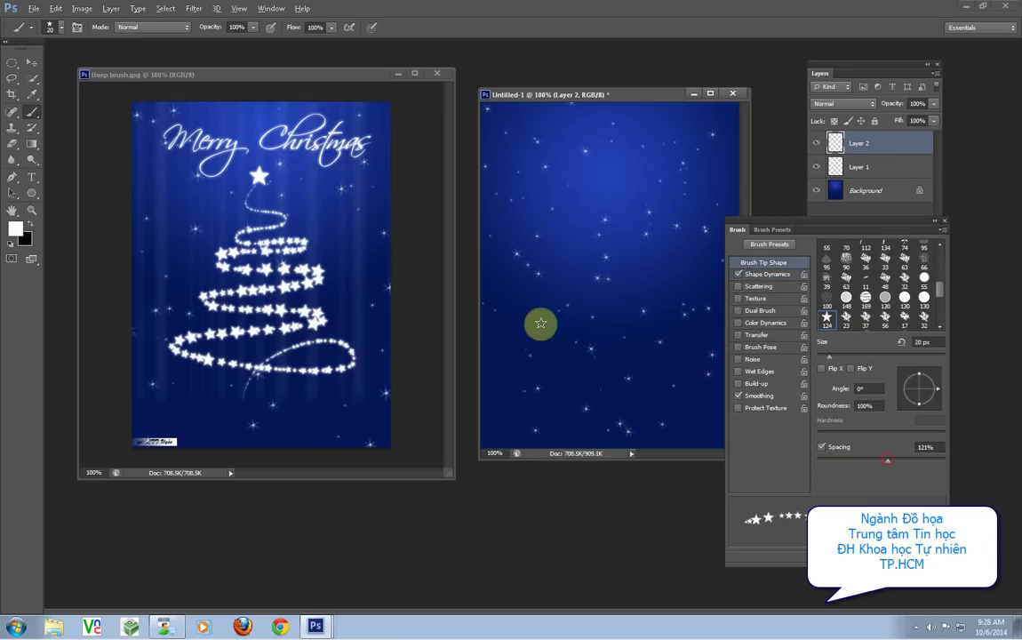
drag(492, 322, 716, 321)
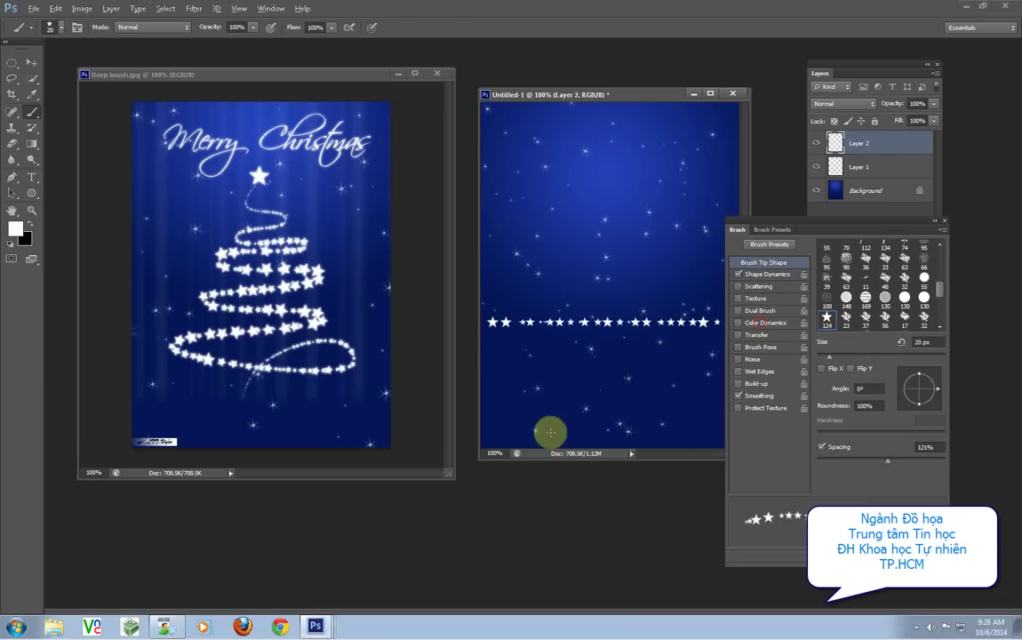
drag(798, 221, 826, 290)
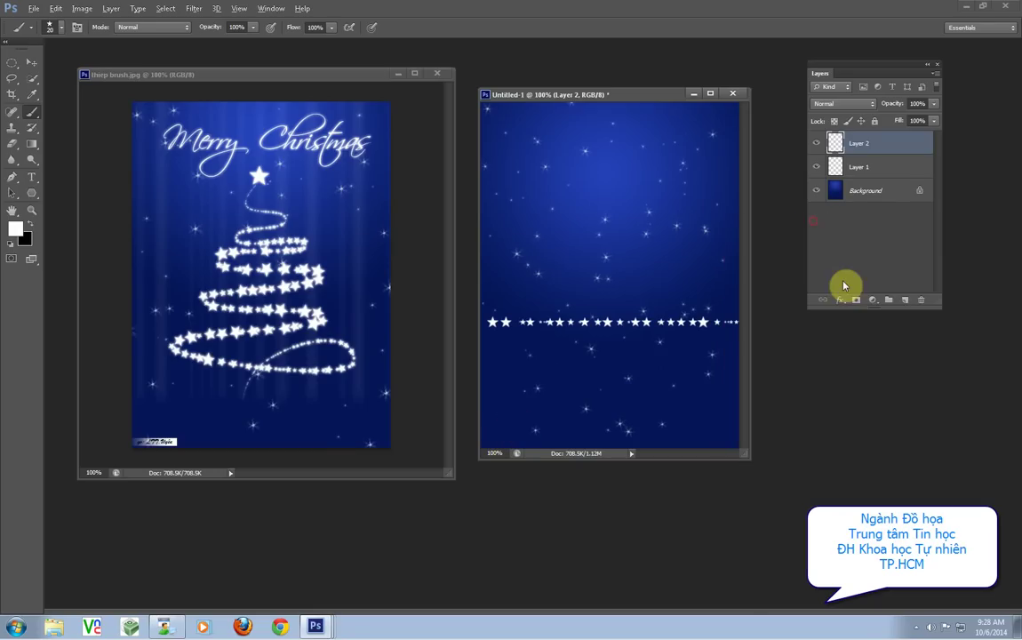
key(ctrl+z)
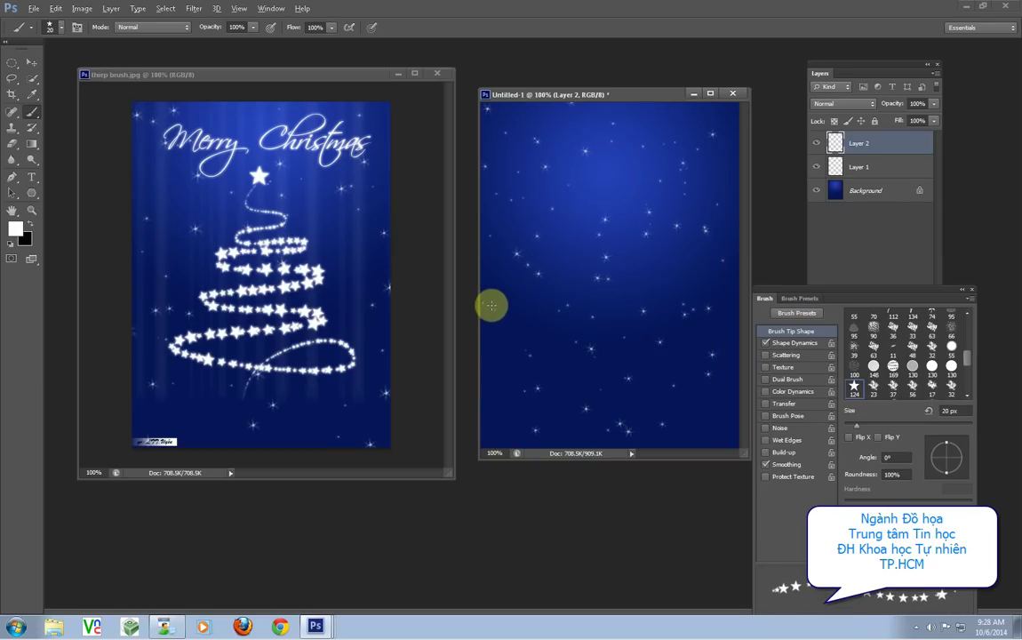
drag(489, 325, 733, 323)
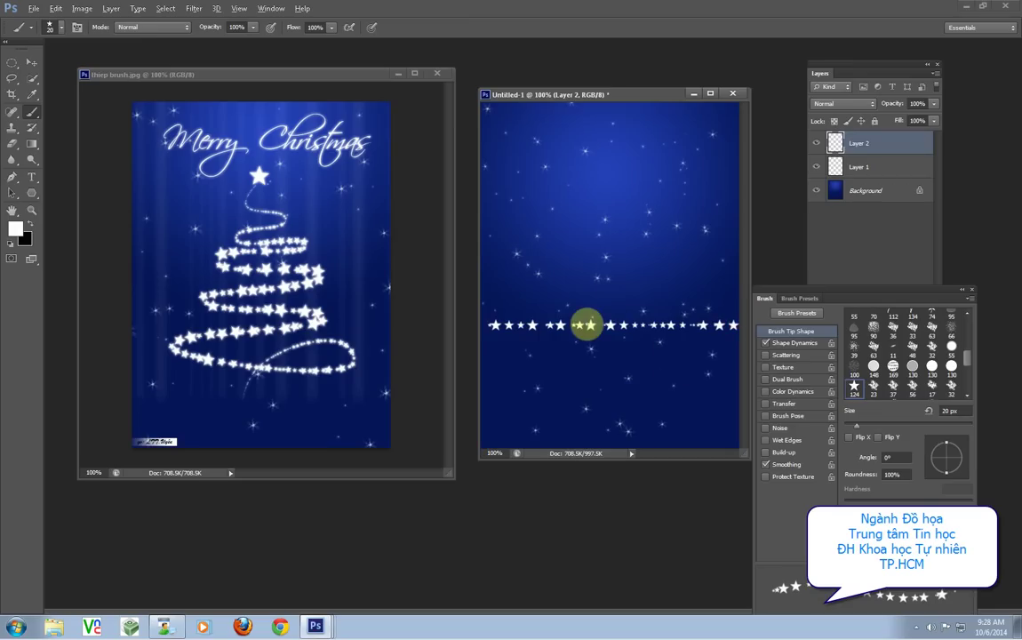
Apply a 90° Motion Blur with a long distance to Layer 2's row of stars.
click(196, 10)
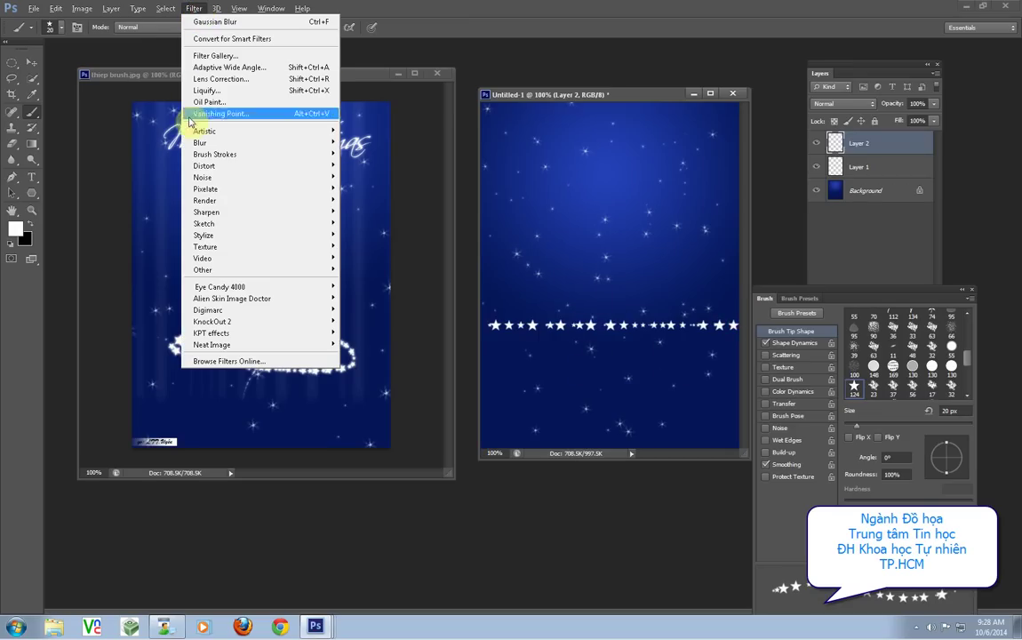
mouse_move(257, 142)
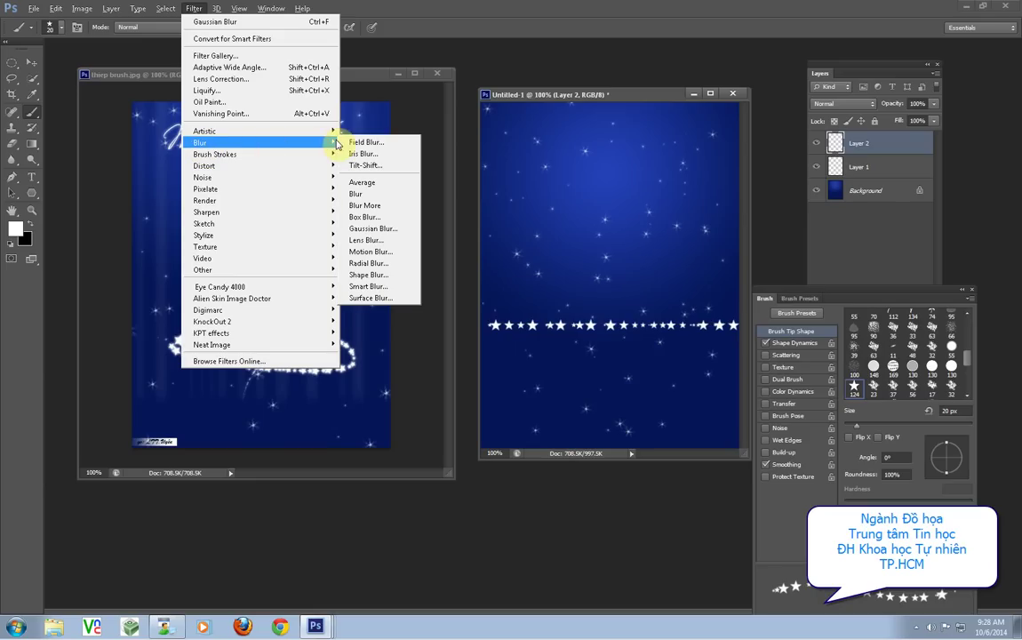
click(386, 257)
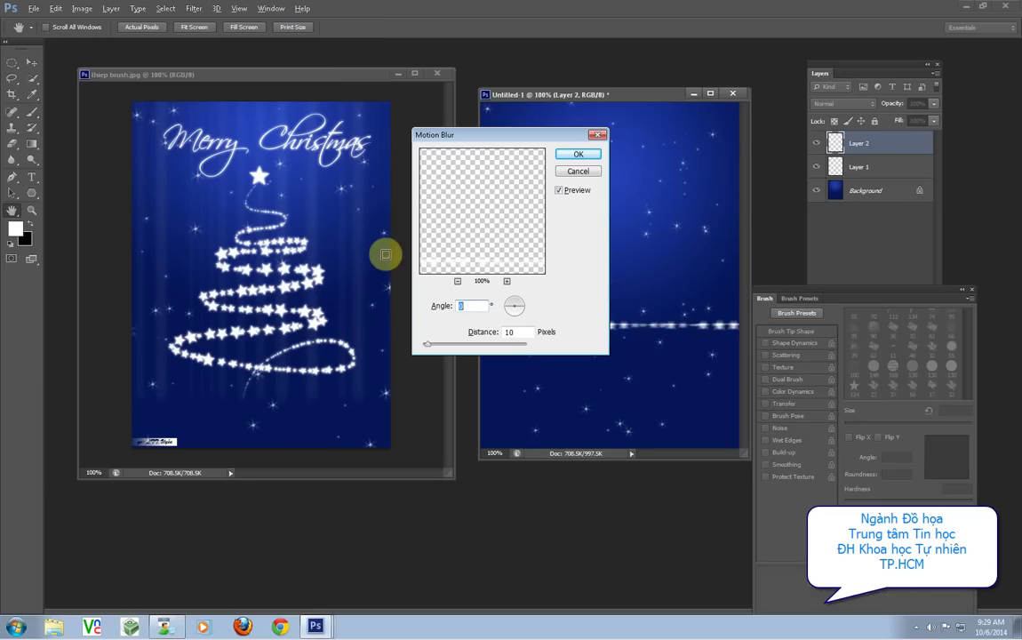
drag(523, 135, 402, 107)
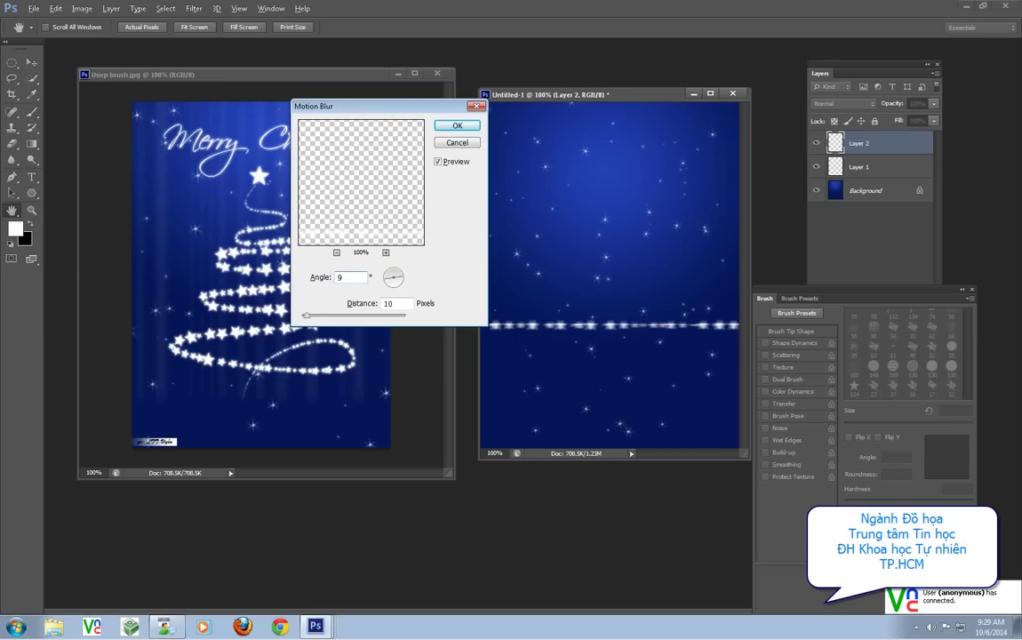
drag(404, 281, 394, 269)
drag(306, 315, 374, 320)
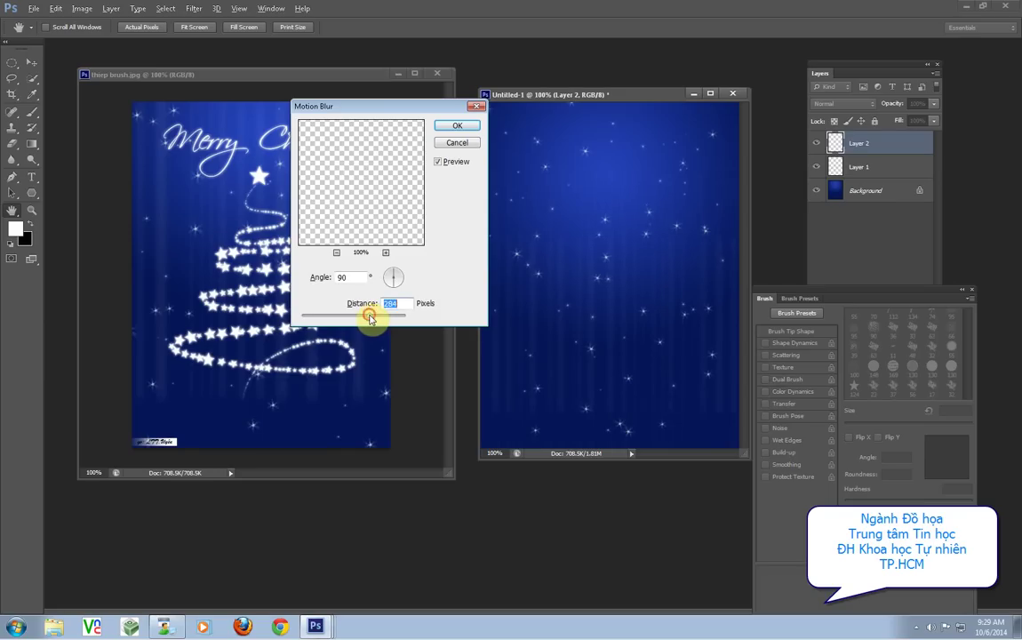
drag(370, 319, 387, 320)
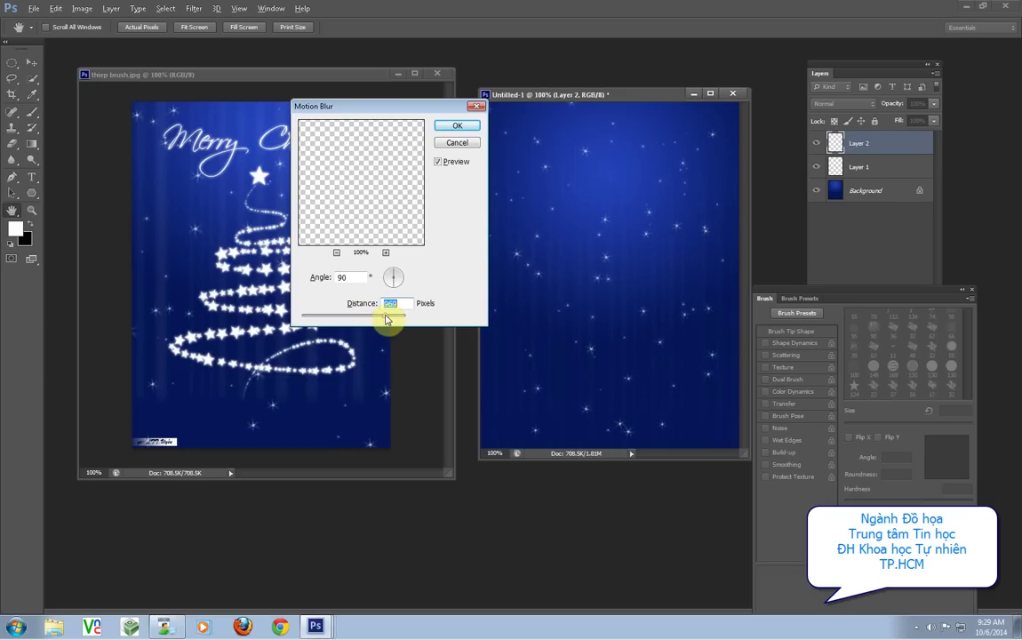
click(459, 126)
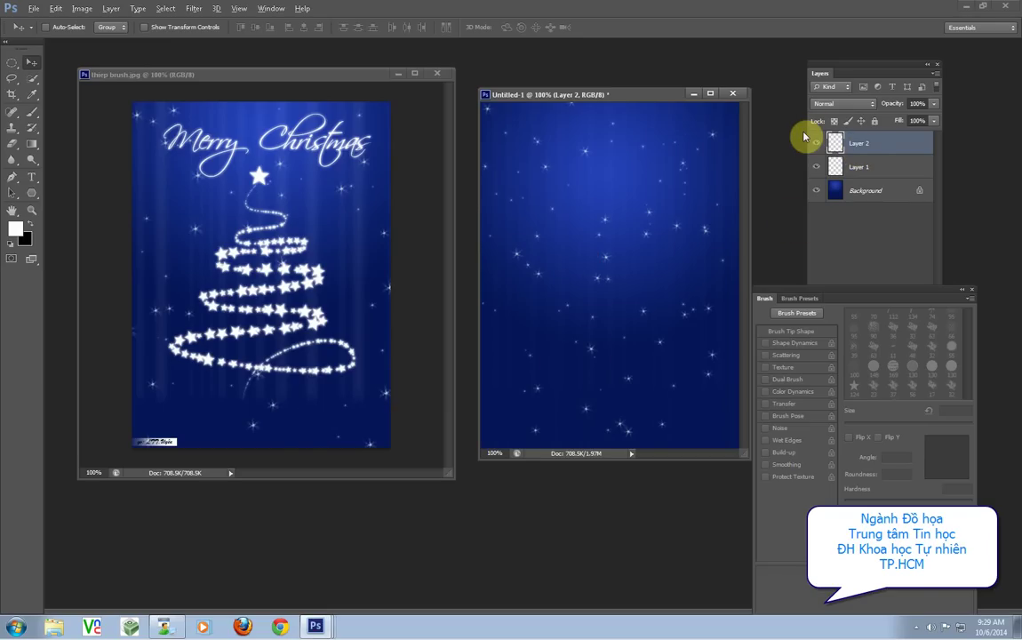
Undo the blur to restore the star row, then move the row higher on the canvas.
click(971, 289)
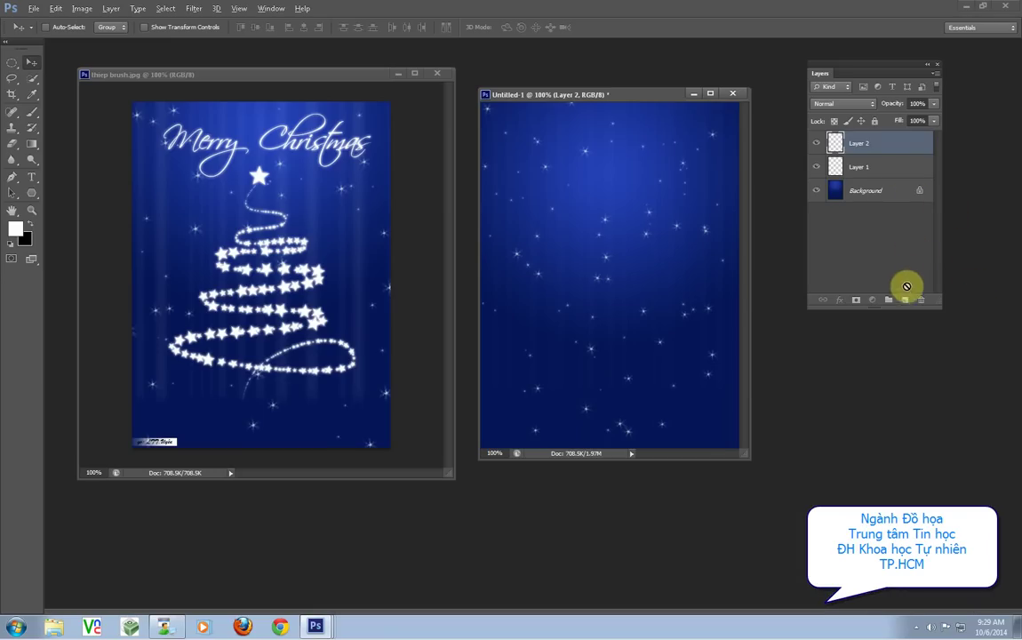
drag(904, 299, 903, 299)
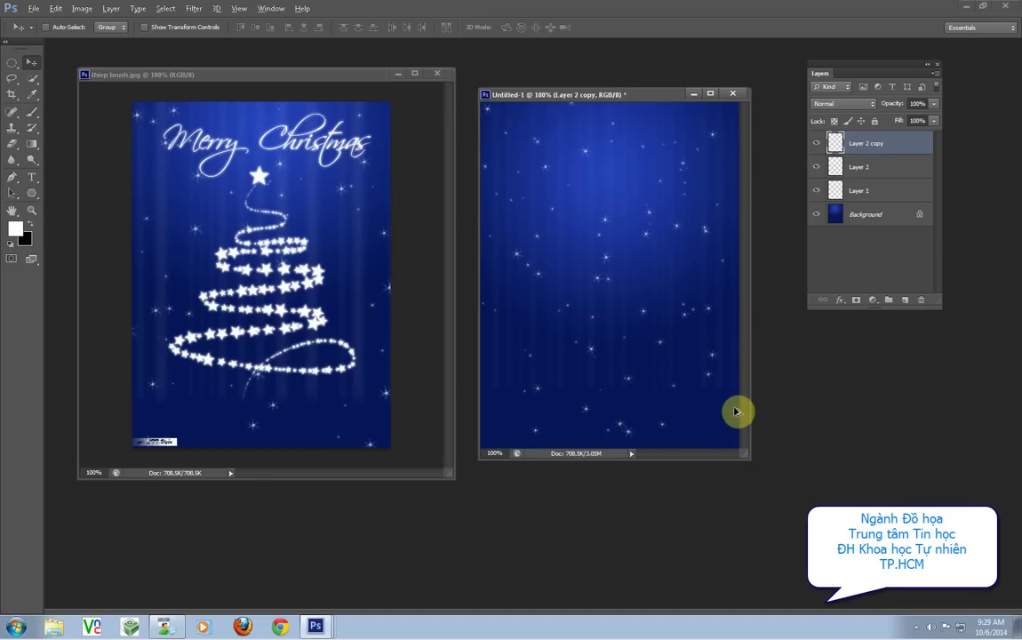
key(ctrl+z)
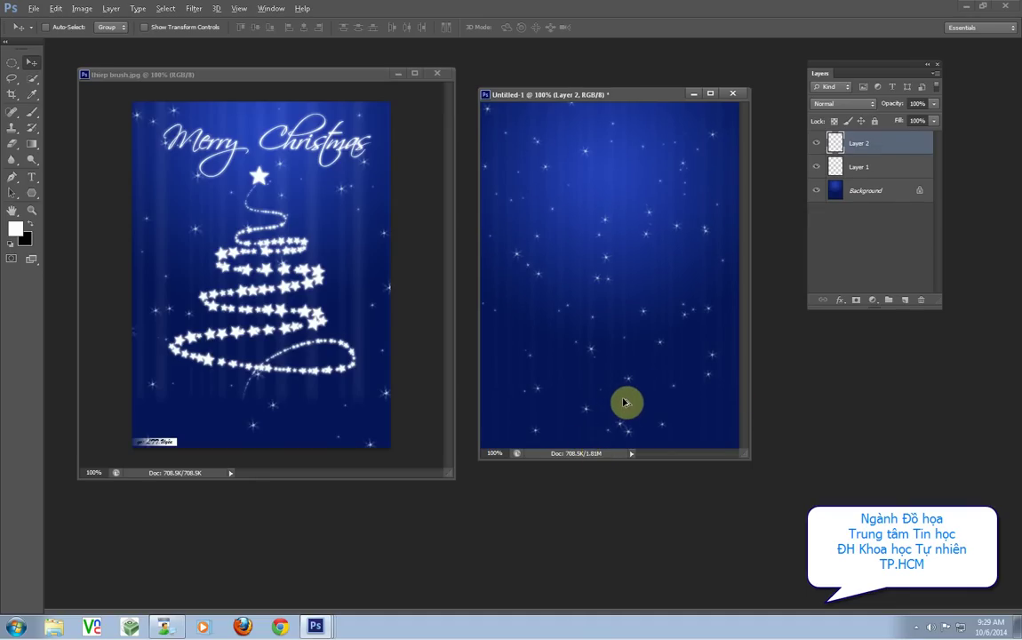
key(ctrl+alt+z)
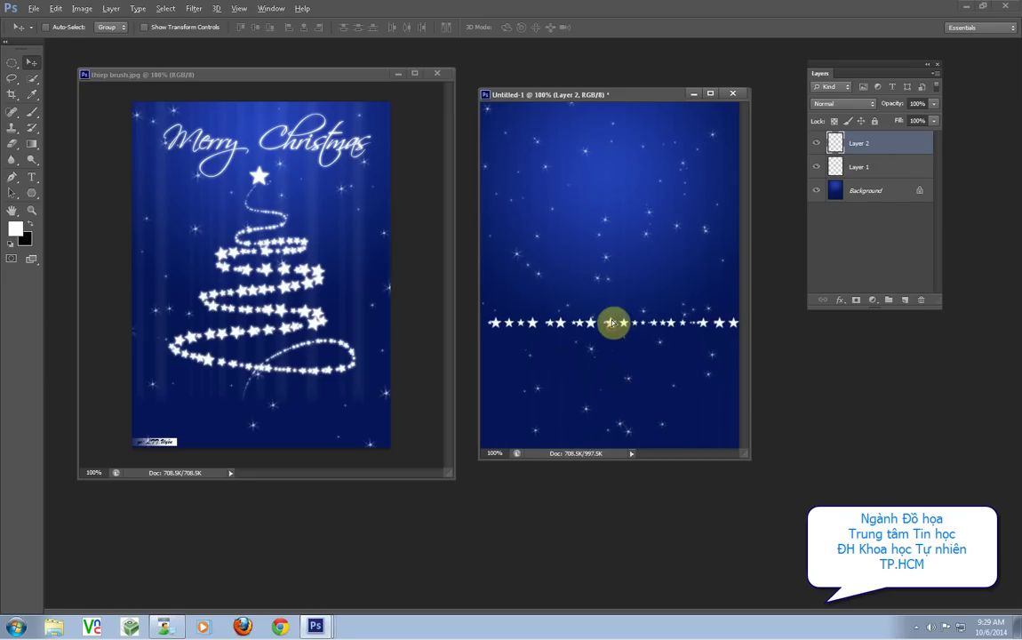
drag(611, 322, 611, 282)
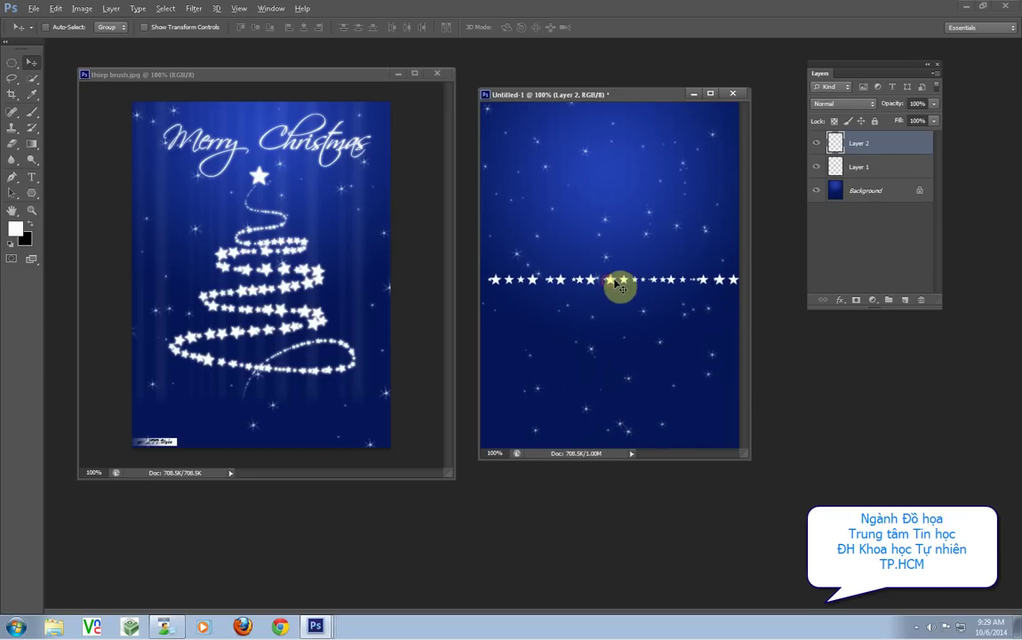
Reapply the vertical Motion Blur with a shorter distance and duplicate Layer 2.
click(194, 8)
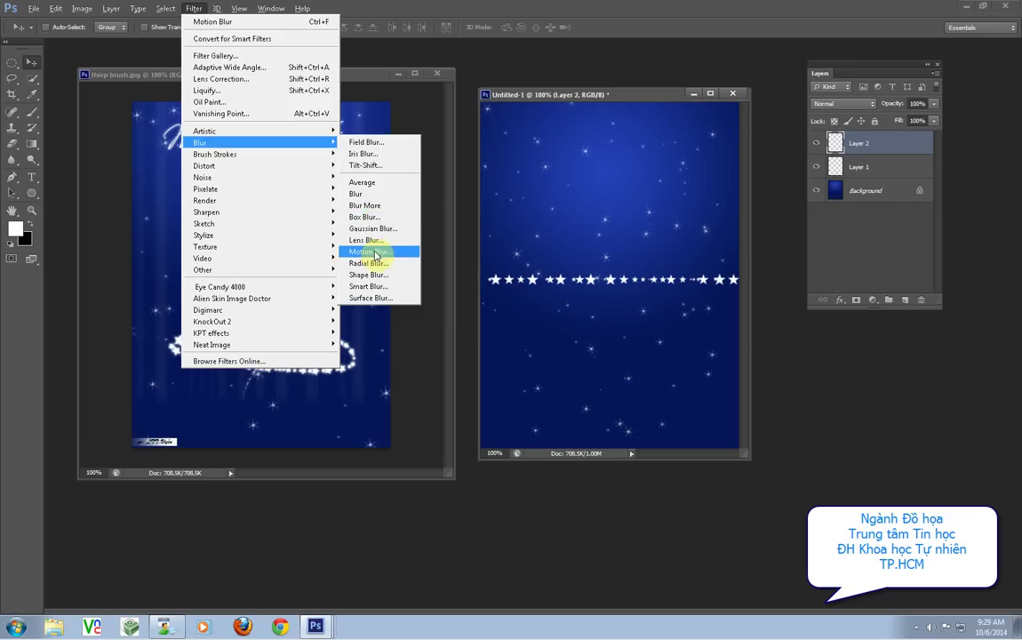
click(364, 252)
drag(383, 316, 371, 320)
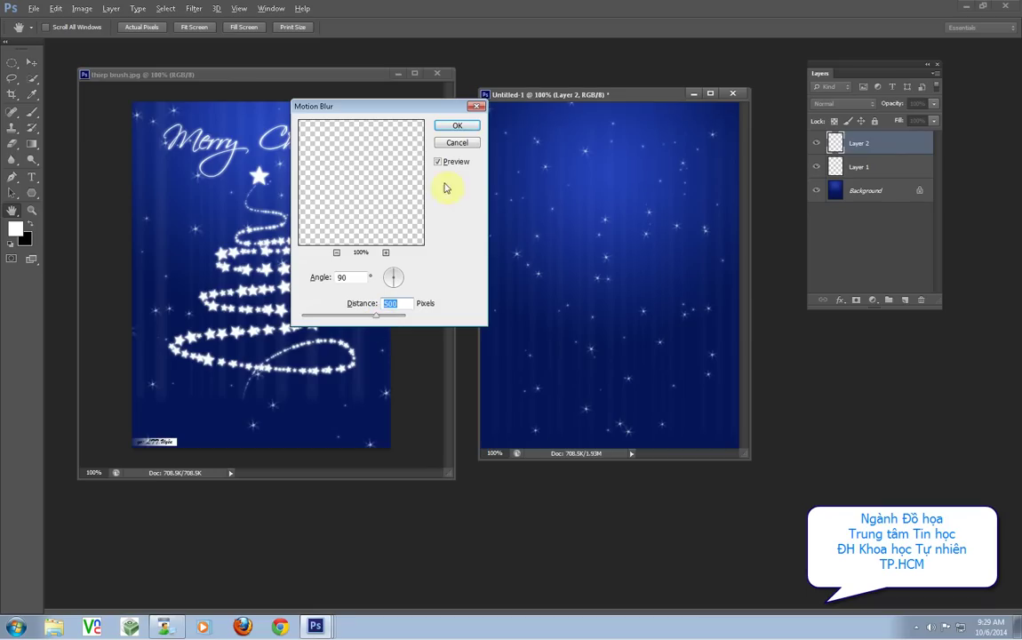
click(456, 126)
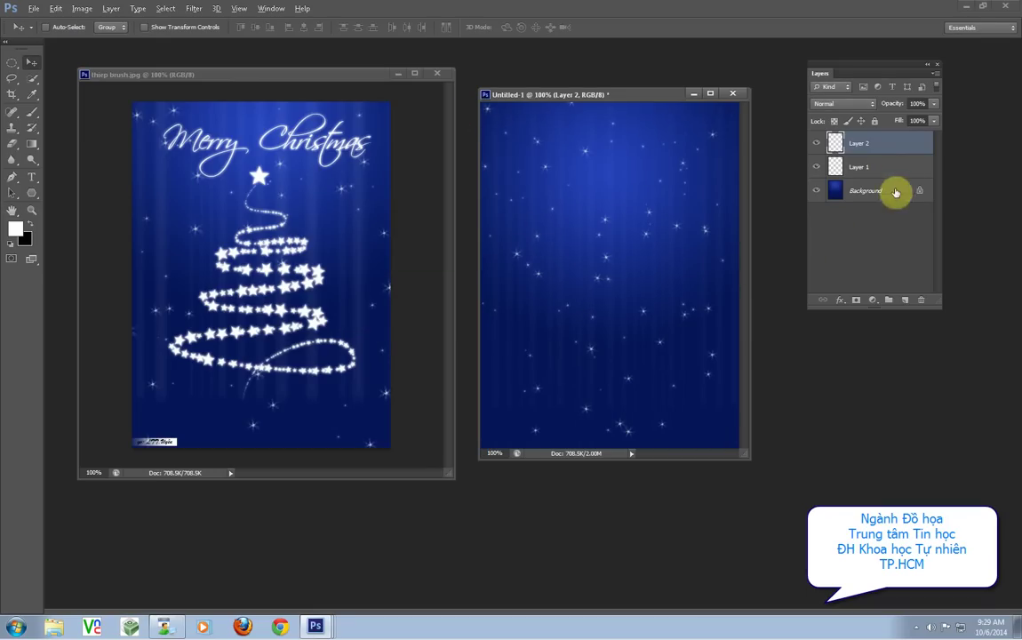
drag(901, 299, 902, 300)
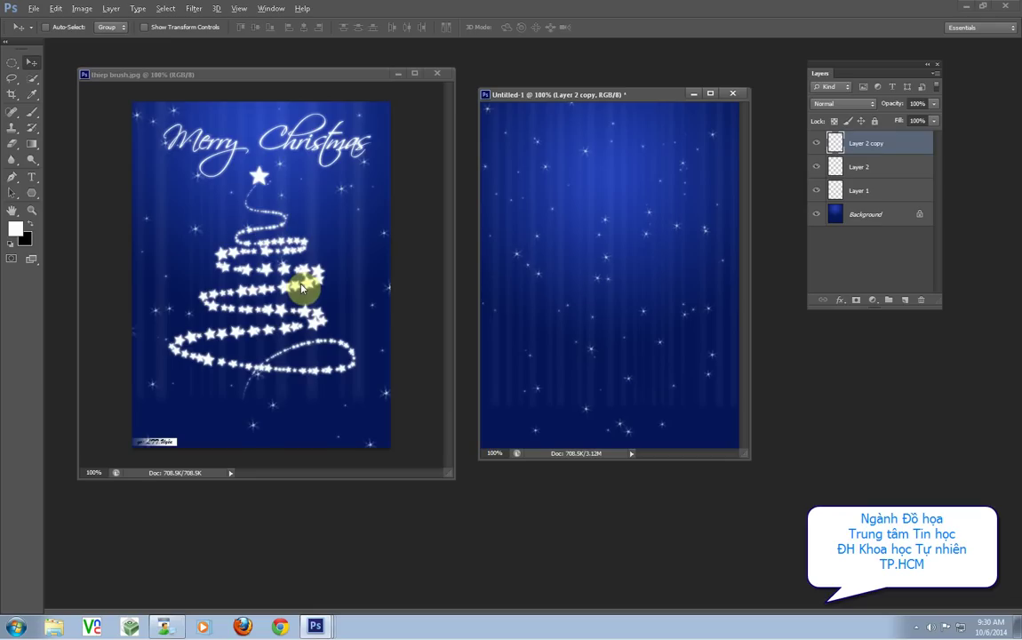
Sketch a practice zigzag path with the Pen tool, then discard it.
click(12, 177)
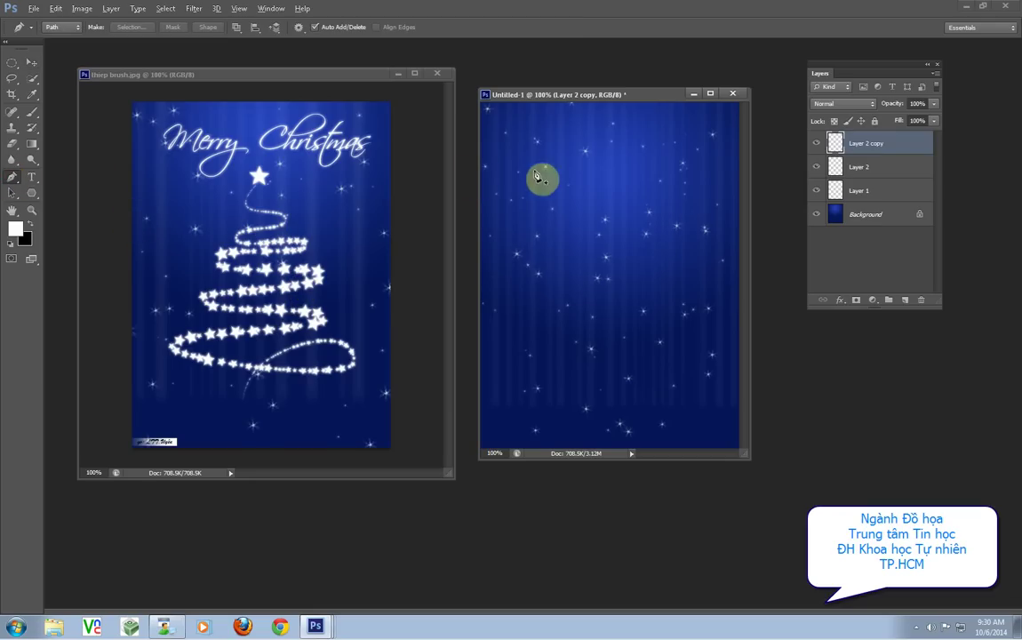
click(594, 168)
click(597, 207)
click(647, 225)
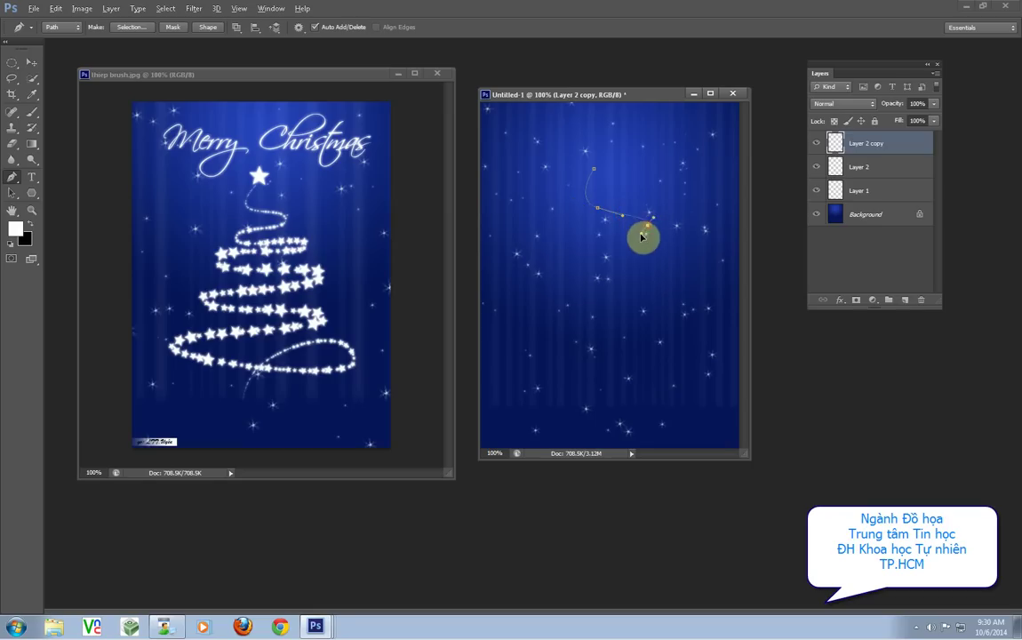
mouse_move(641, 238)
mouse_down()
mouse_move(588, 247)
mouse_move(650, 271)
mouse_move(618, 282)
mouse_move(609, 303)
mouse_up()
drag(682, 308, 581, 321)
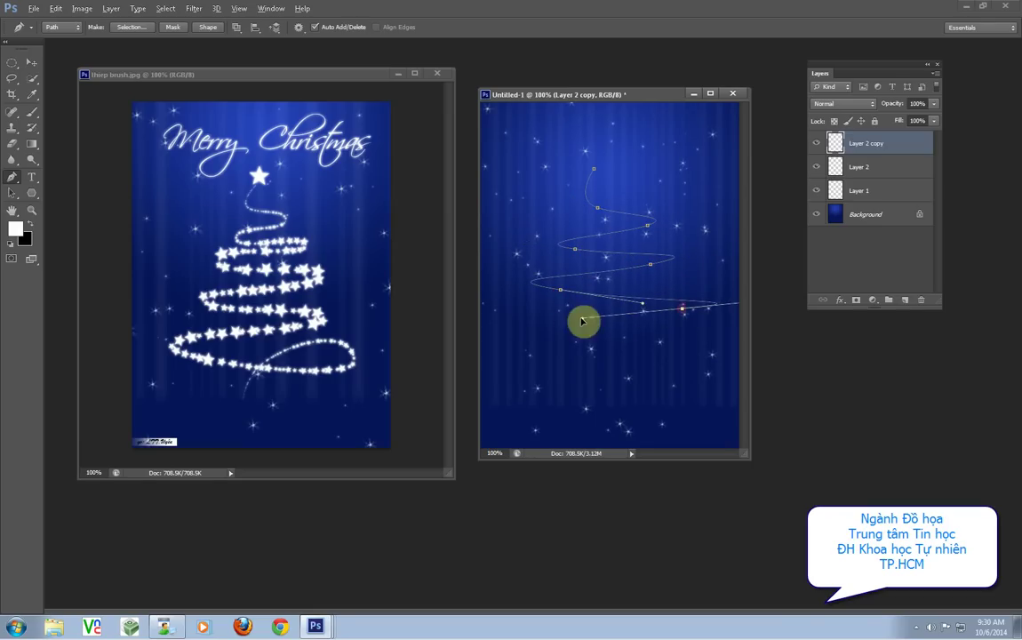
drag(522, 352, 627, 359)
mouse_move(689, 384)
mouse_down()
mouse_move(582, 388)
mouse_move(568, 423)
mouse_up()
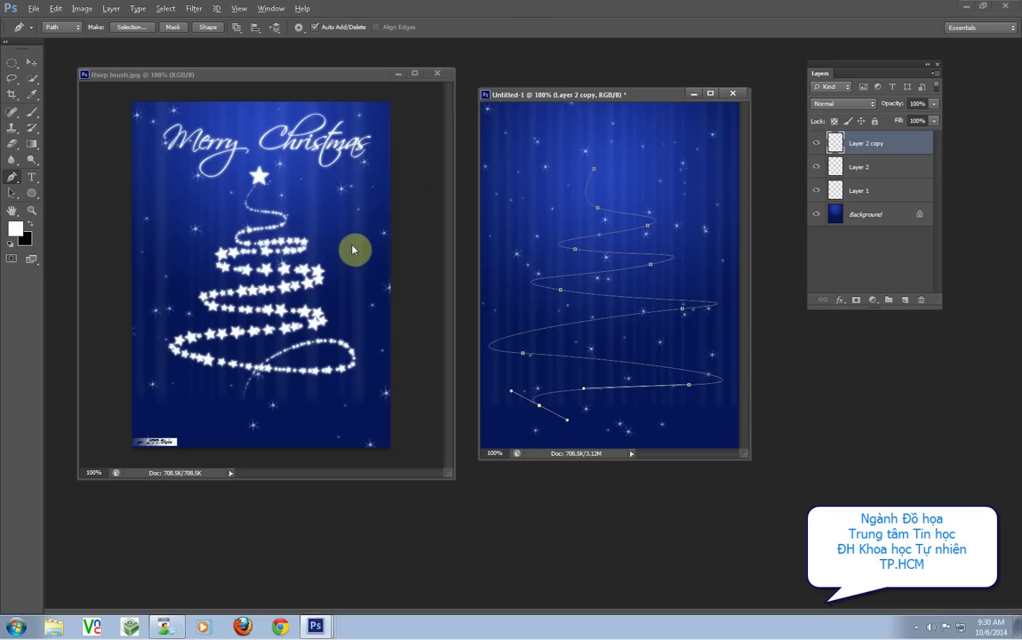
key(Return)
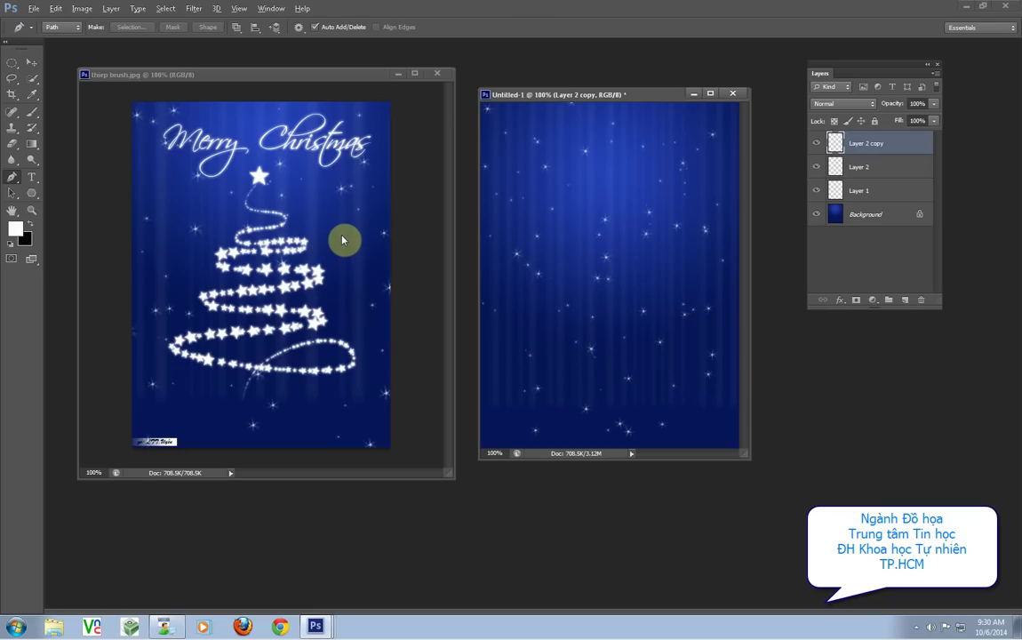
On the sample card, place curved anchors from below the top star down the spiral to the trunk.
key(ctrl+shift+e)
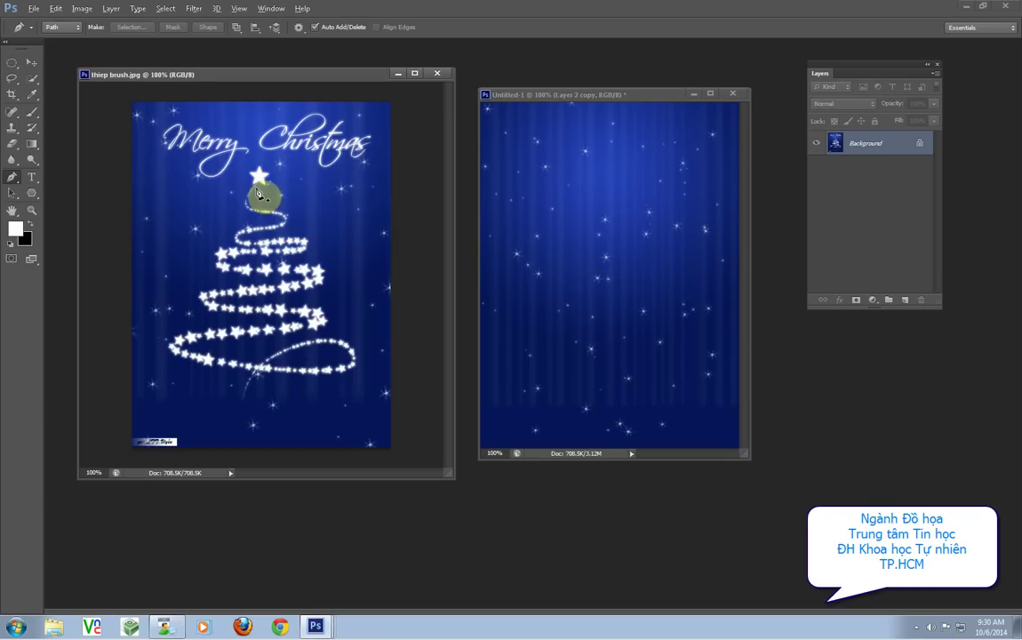
click(257, 189)
mouse_move(238, 204)
mouse_down()
mouse_move(281, 219)
mouse_move(262, 239)
mouse_move(298, 244)
mouse_move(244, 257)
mouse_move(303, 277)
mouse_move(247, 298)
mouse_move(358, 327)
mouse_move(303, 315)
mouse_move(198, 338)
mouse_up()
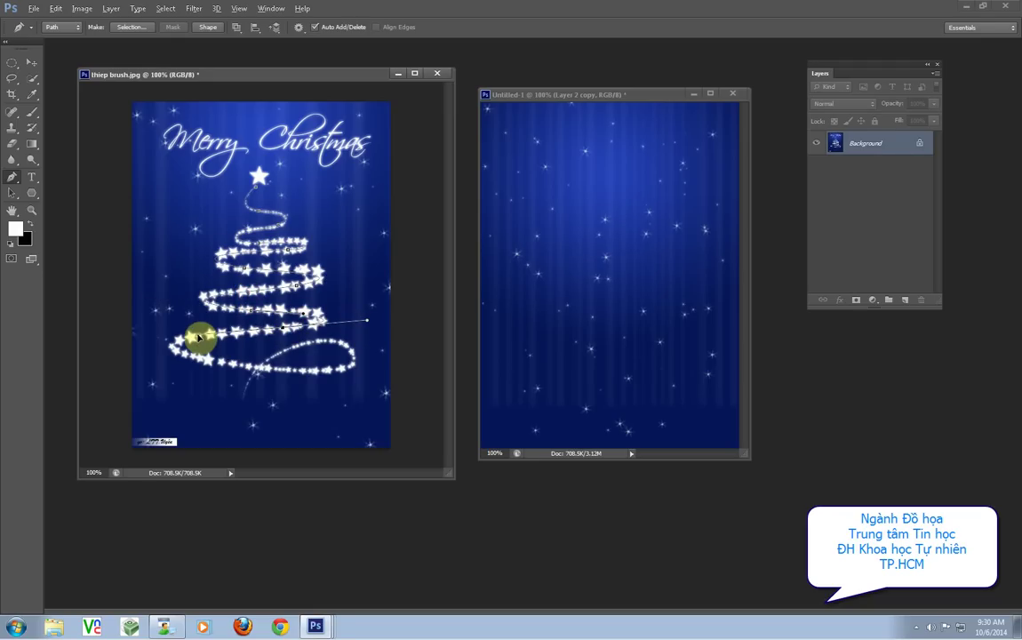
drag(254, 374, 327, 374)
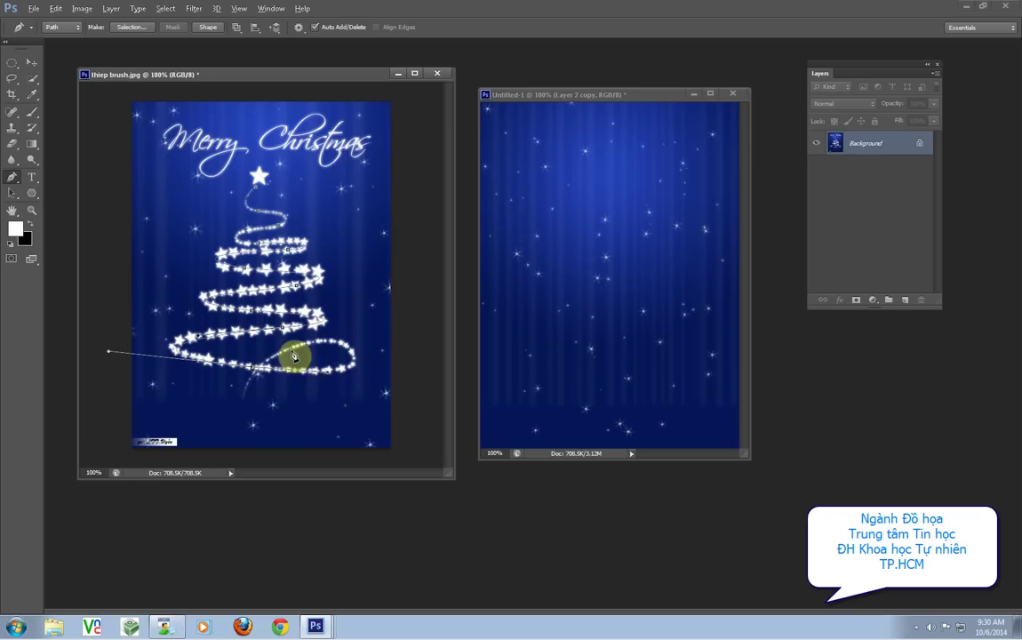
mouse_move(304, 346)
mouse_down()
mouse_move(228, 338)
mouse_move(109, 349)
mouse_up()
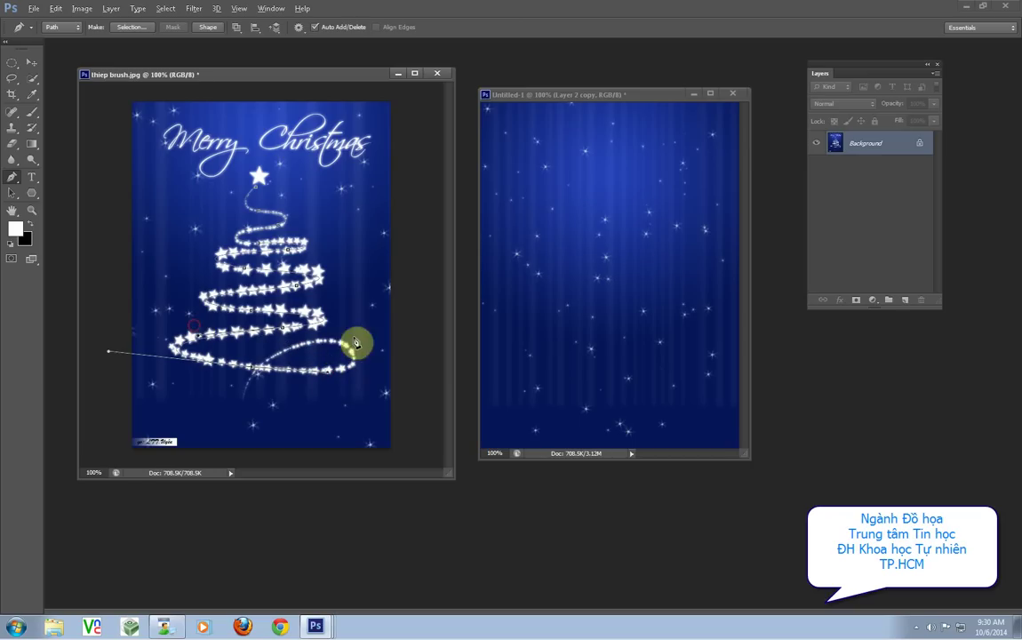
mouse_move(339, 342)
mouse_down()
mouse_move(300, 312)
mouse_move(325, 346)
mouse_up()
drag(246, 394, 228, 448)
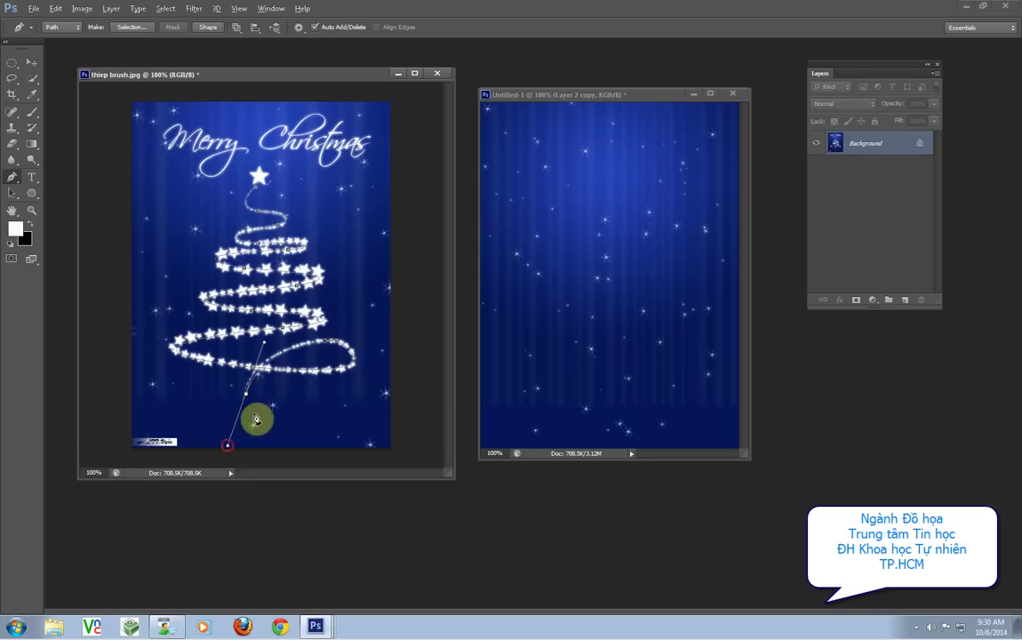
Adjust the bottom anchor and its curve handles so the path follows the spiral.
click(241, 400)
drag(269, 365, 261, 337)
click(240, 401)
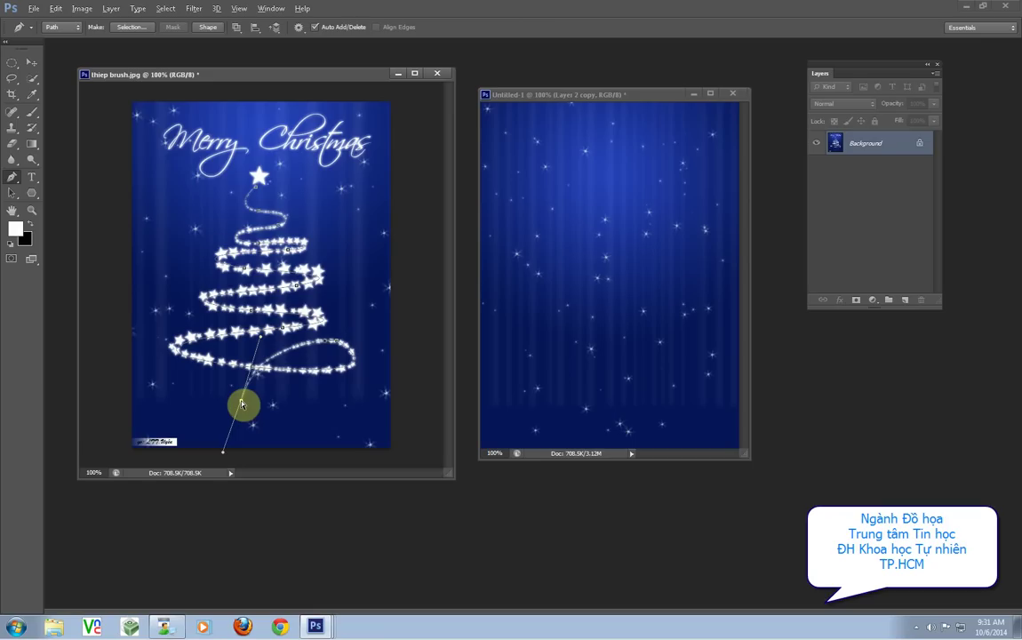
drag(241, 404, 246, 401)
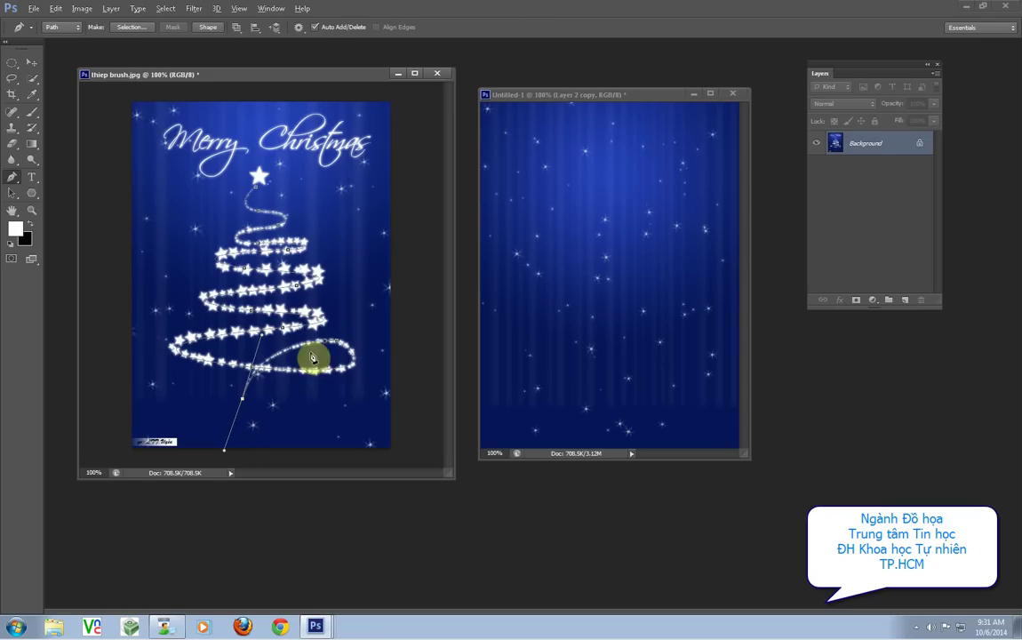
mouse_move(320, 340)
mouse_down()
mouse_move(349, 349)
mouse_move(358, 377)
mouse_up()
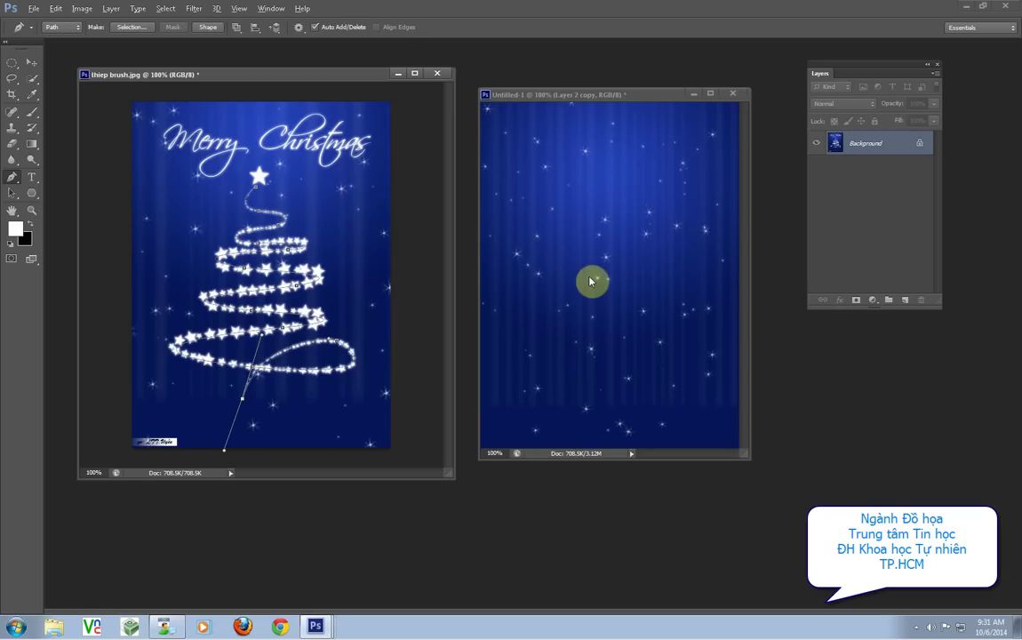
click(13, 197)
Drag the tree path from thiep brush.jpg into Untitled-1 and centre it on the card.
click(64, 198)
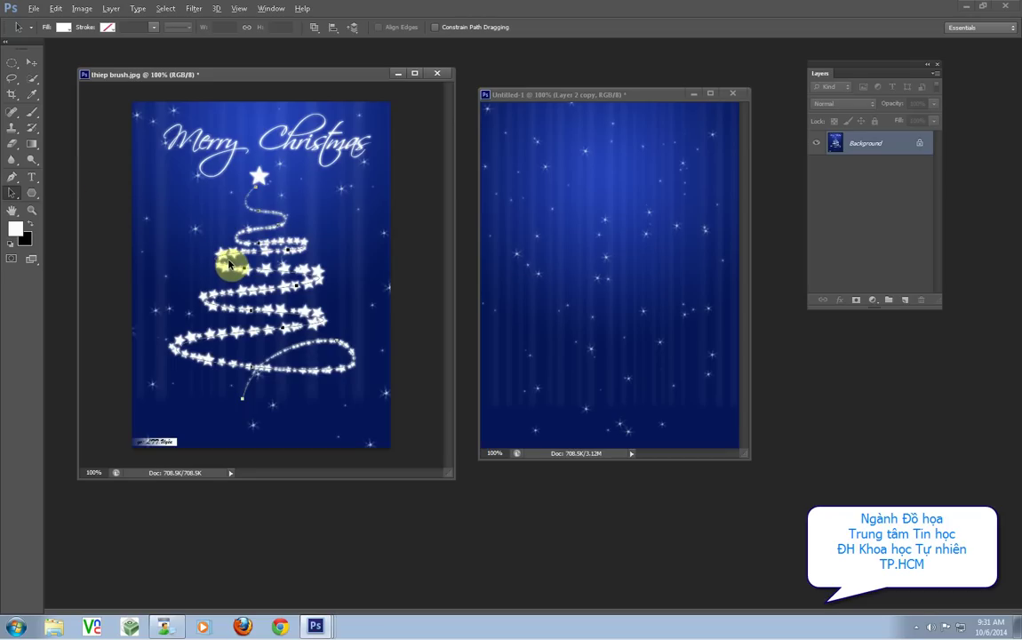
click(290, 253)
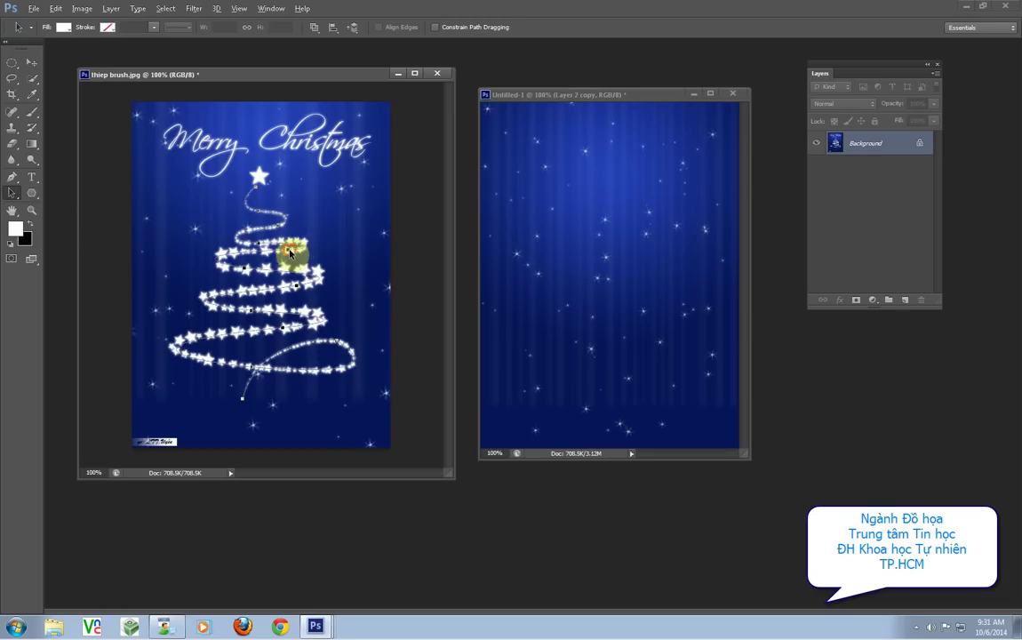
drag(289, 253, 552, 275)
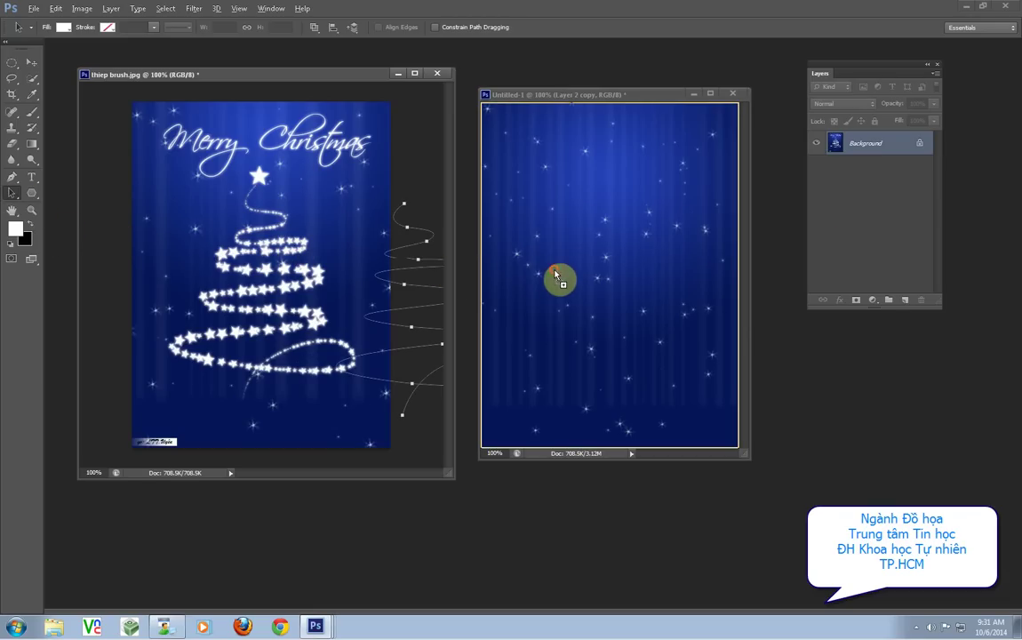
drag(554, 273, 551, 271)
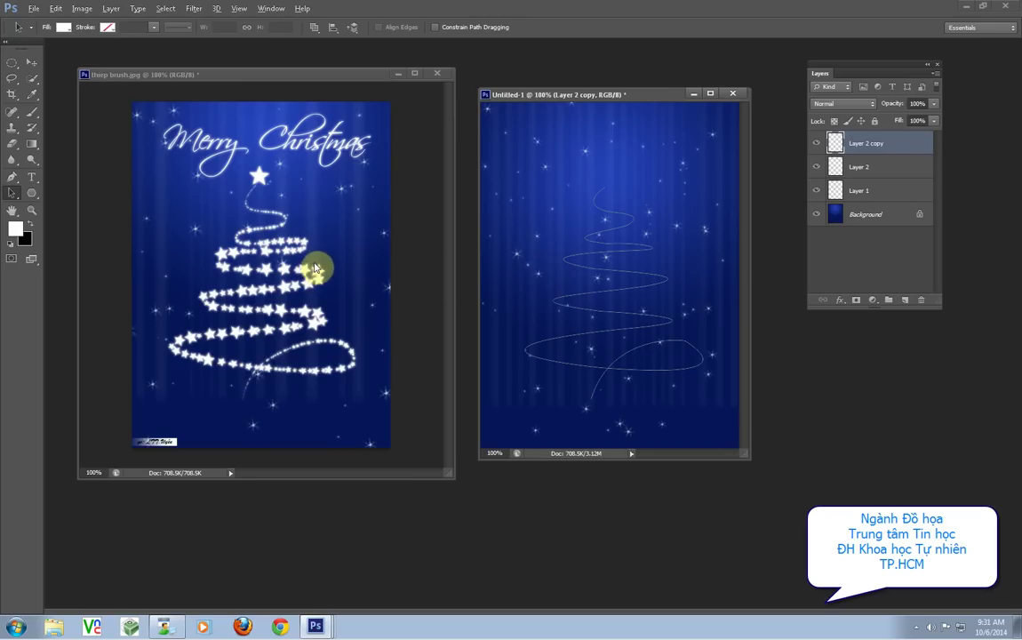
click(255, 290)
drag(293, 255, 217, 160)
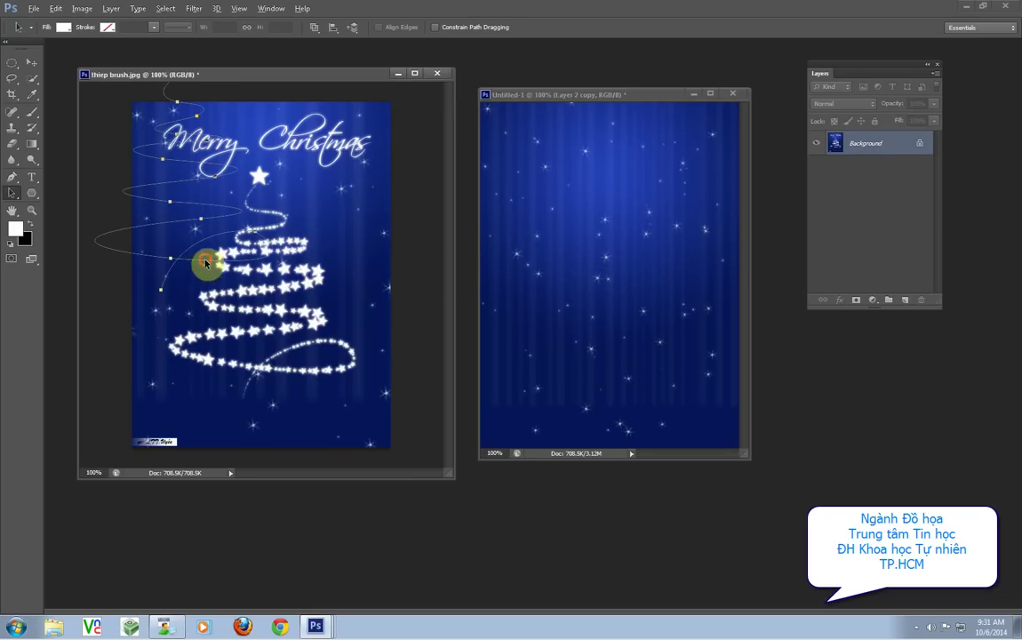
drag(203, 278, 692, 420)
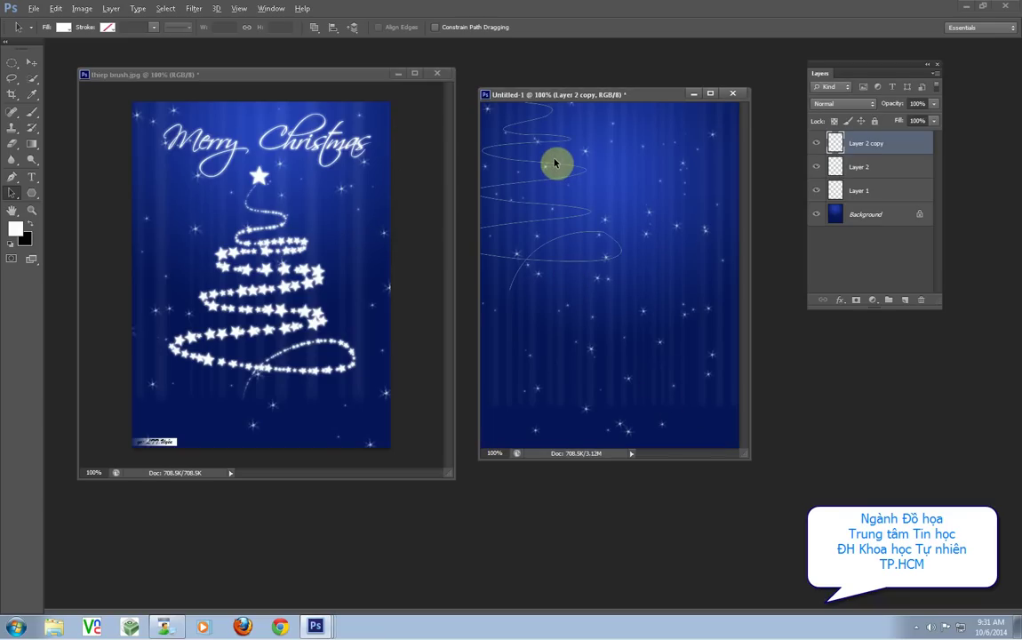
click(496, 242)
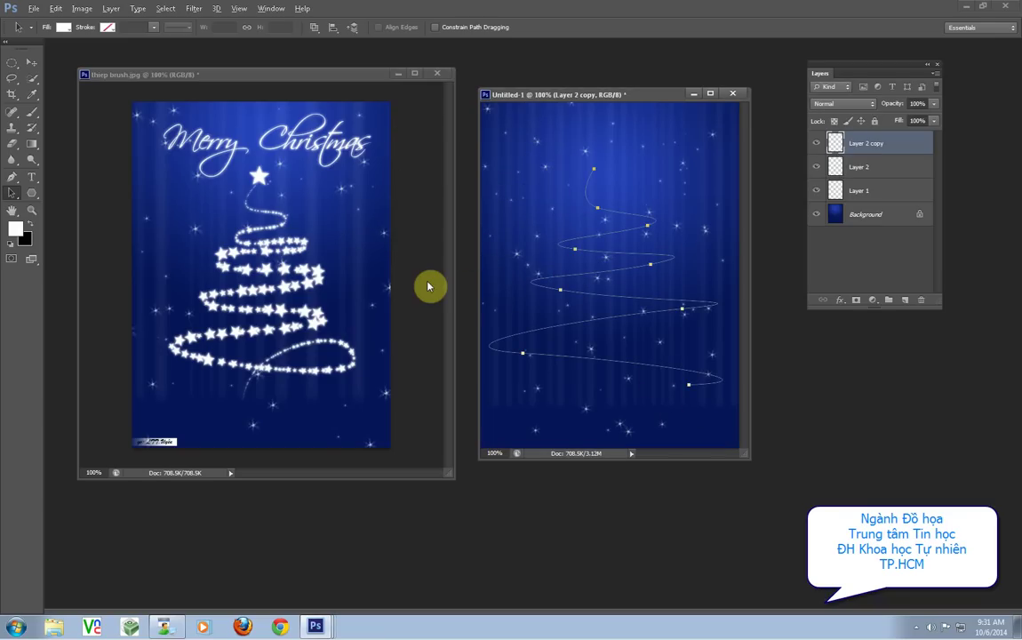
mouse_move(524, 318)
mouse_down()
mouse_move(278, 304)
mouse_move(644, 294)
mouse_up()
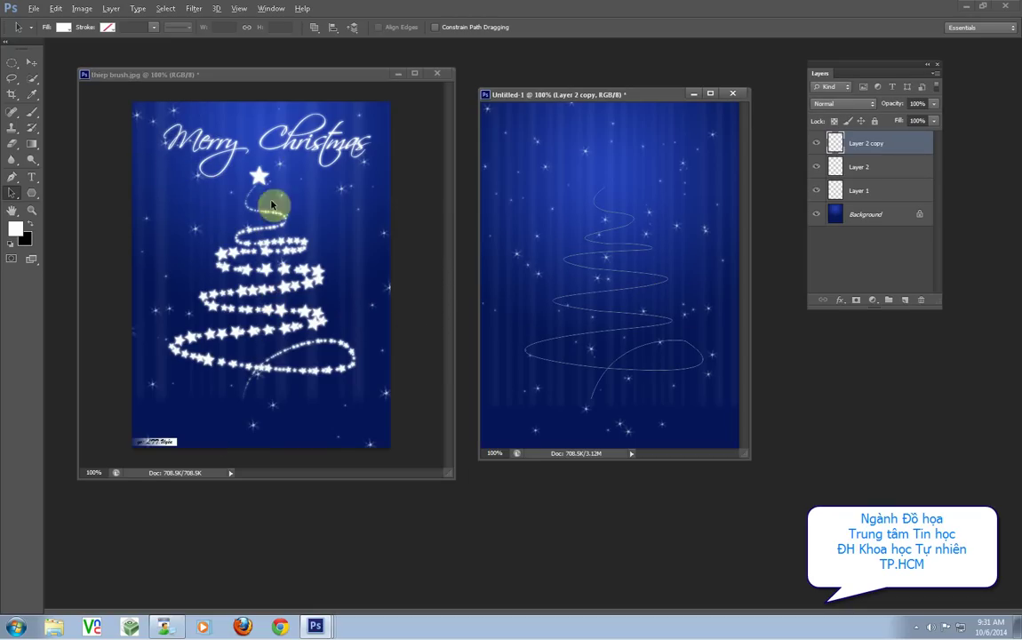
Extend the tree path's top and trunk ends with new Pen anchors, then add empty Layer 3.
click(12, 182)
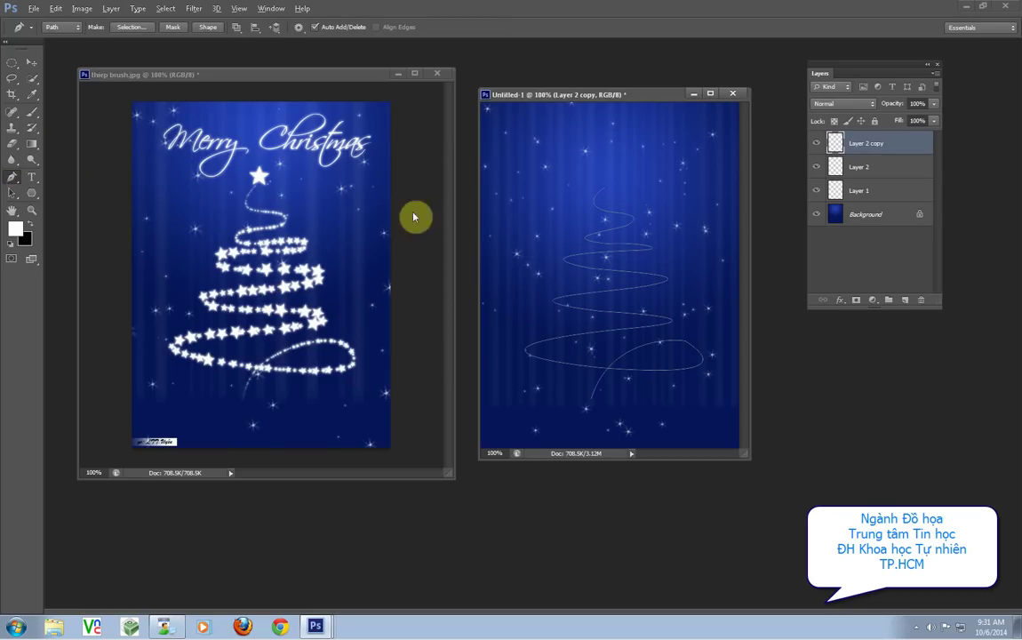
click(698, 352)
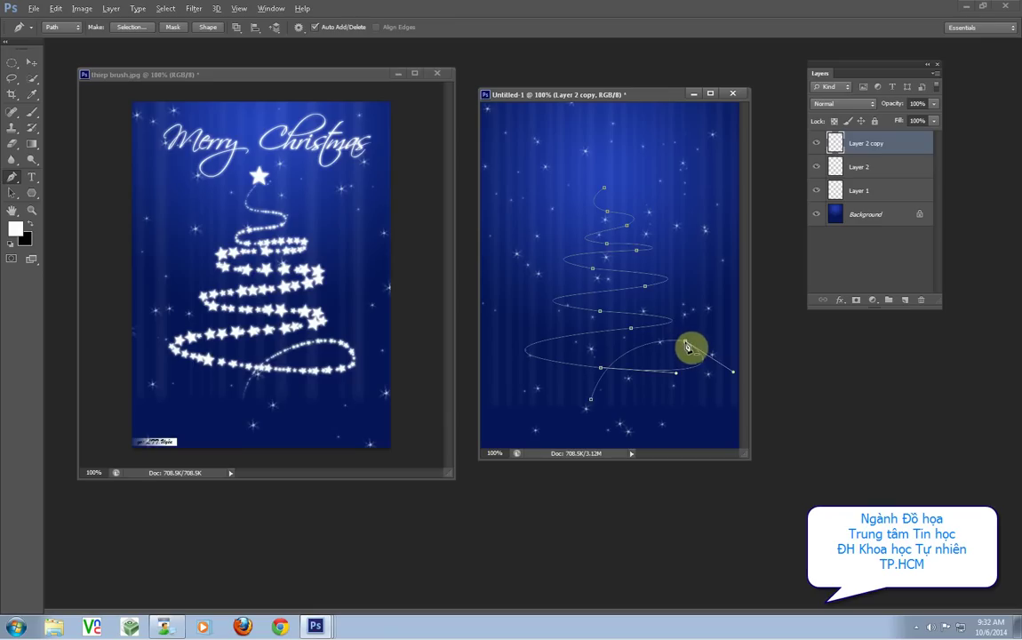
mouse_move(686, 344)
mouse_down()
mouse_move(674, 336)
mouse_move(726, 372)
mouse_up()
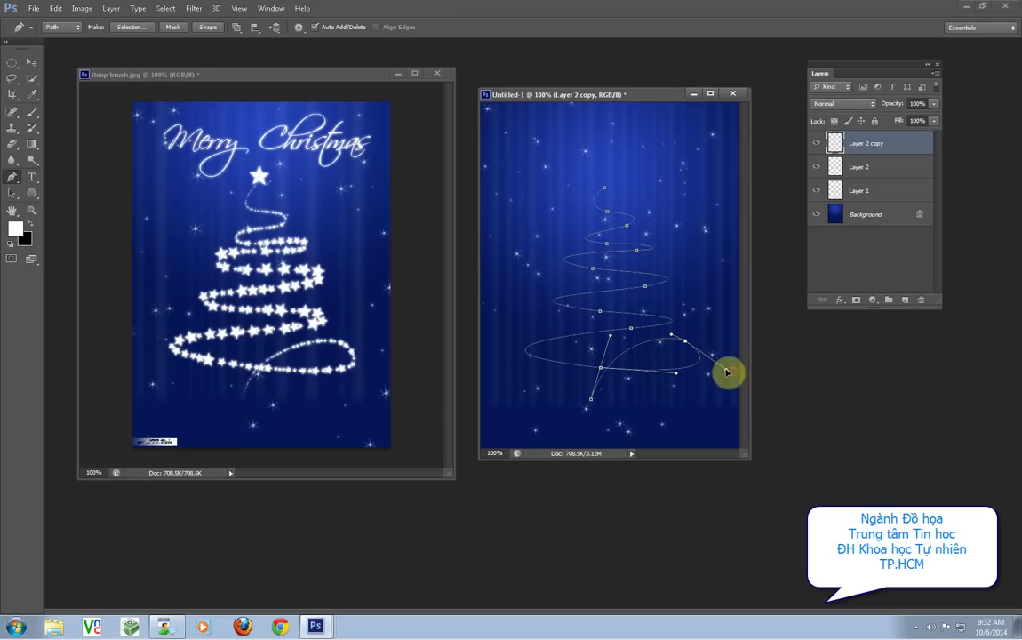
drag(627, 228, 645, 220)
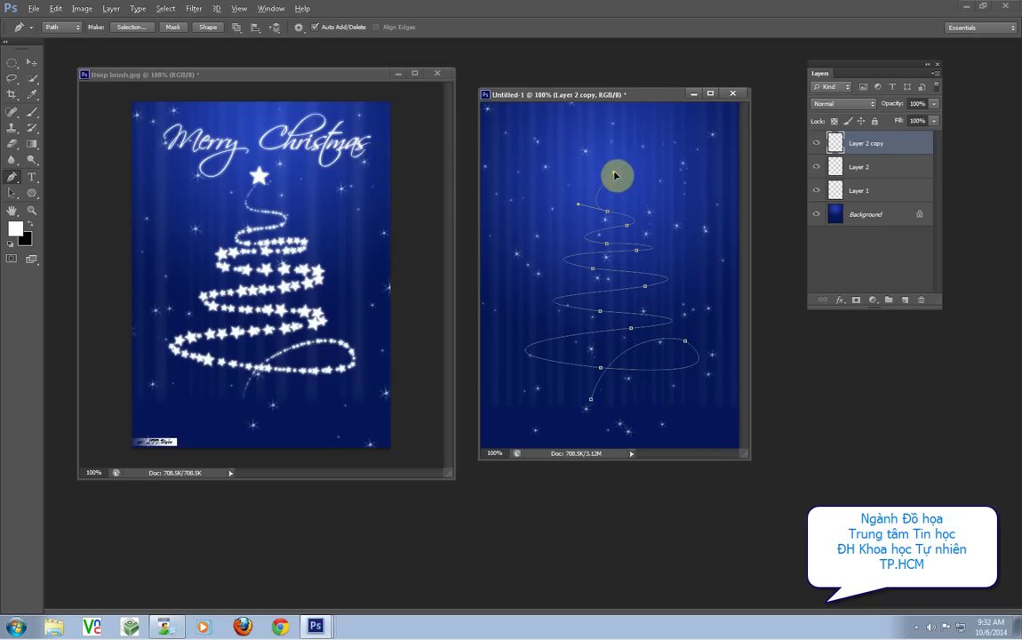
click(614, 167)
drag(591, 405, 589, 410)
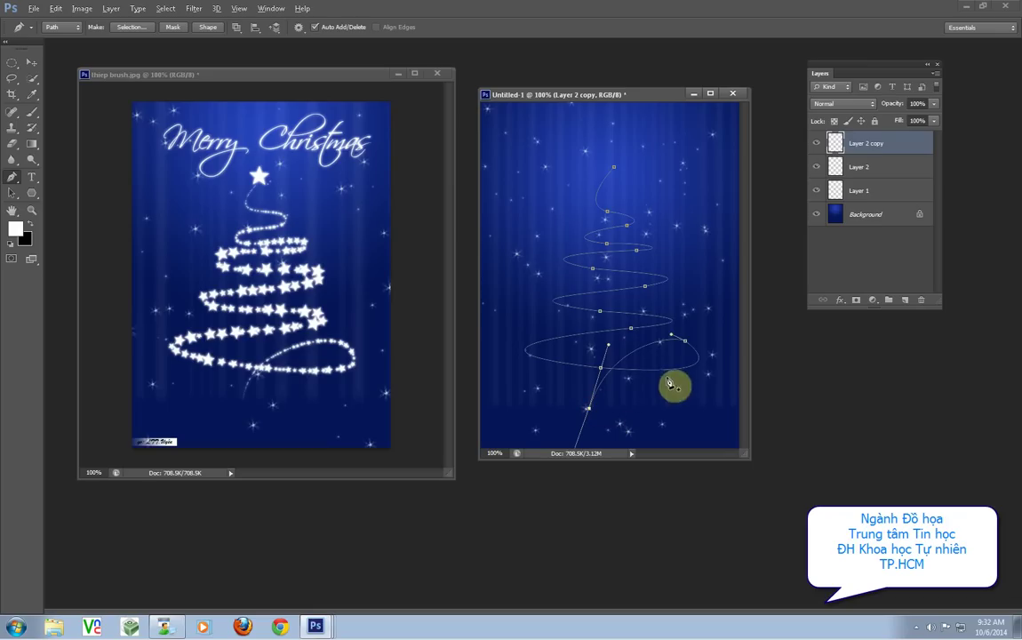
click(905, 299)
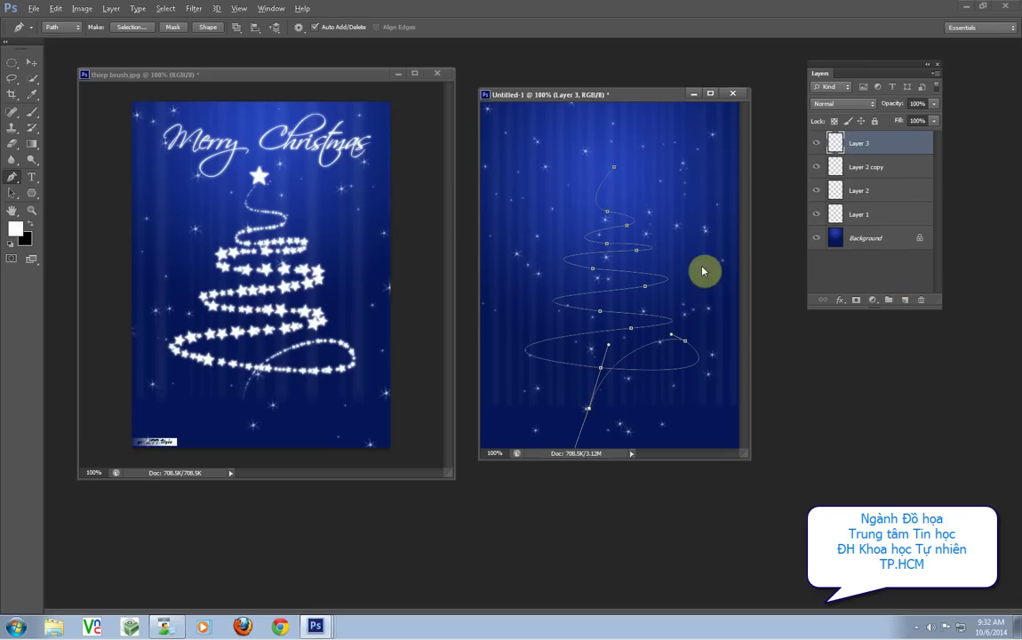
Stroke Path 1 on Layer 3 with the white 124 px star brush from the Paths panel.
click(33, 112)
click(60, 26)
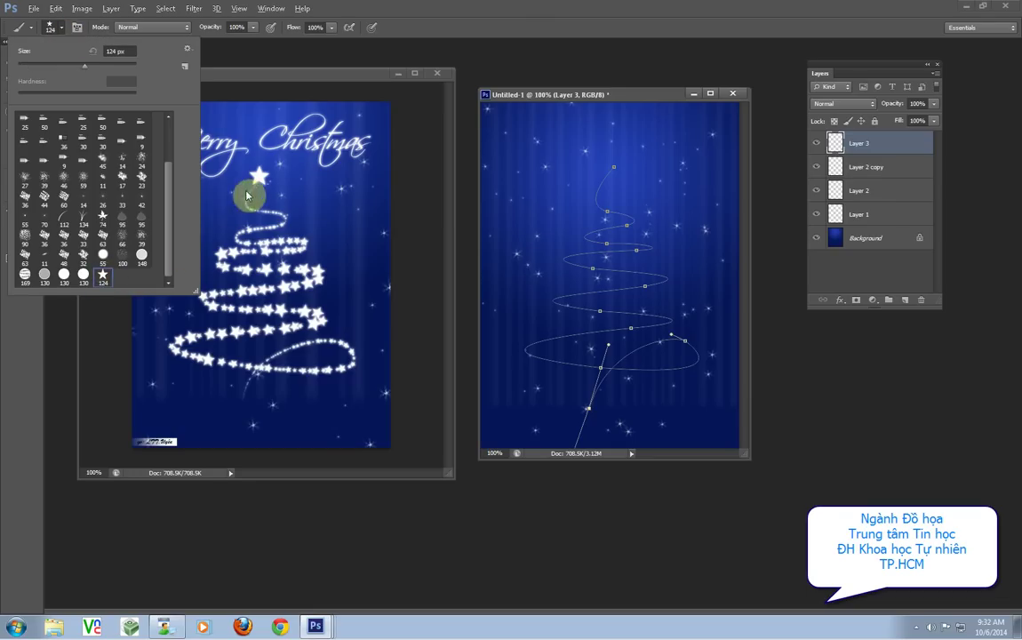
click(524, 21)
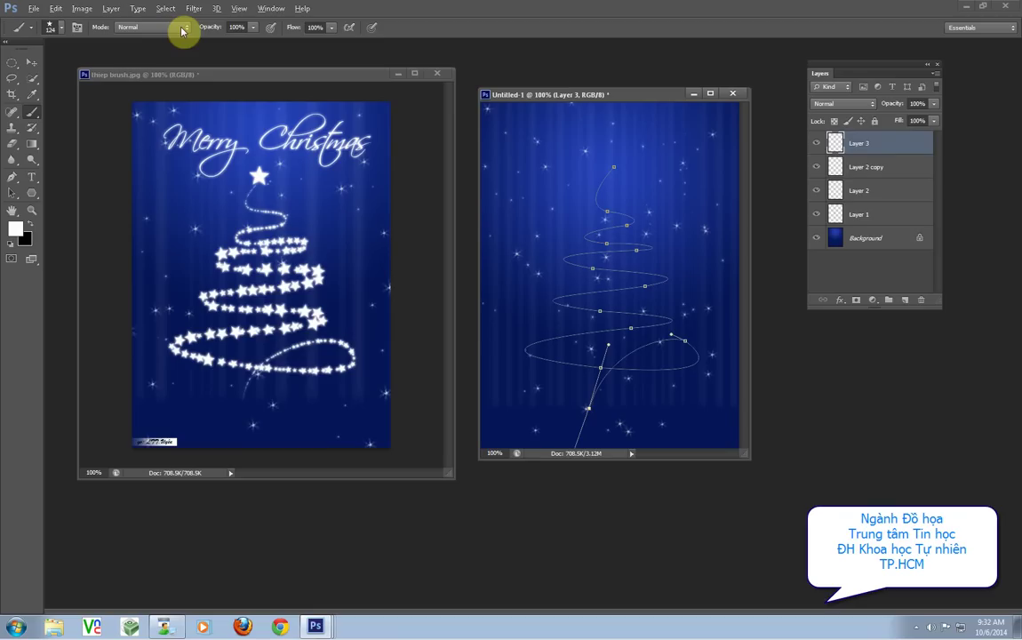
click(266, 9)
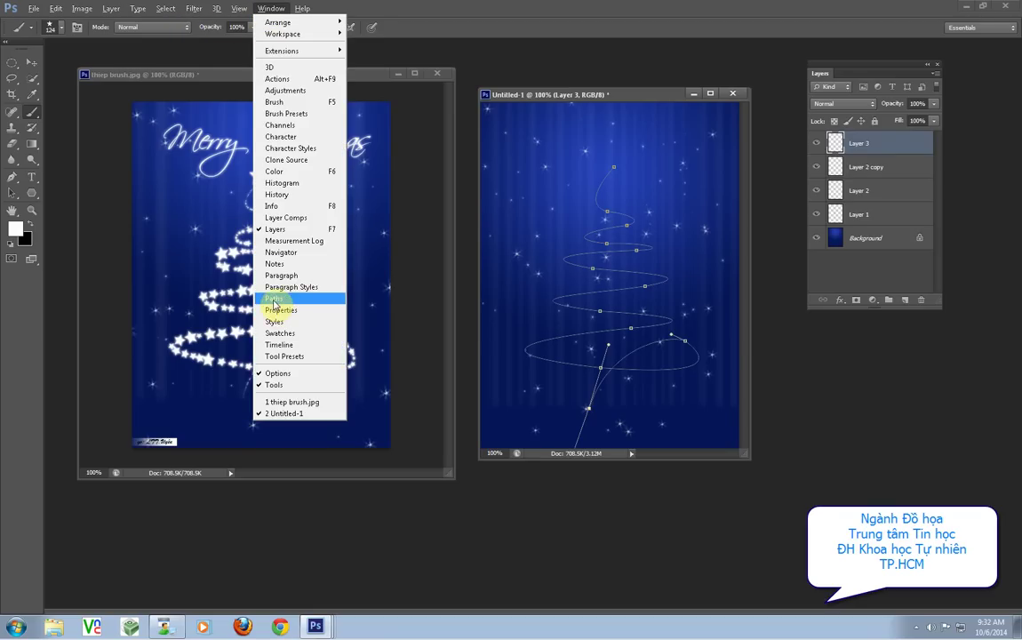
click(274, 299)
click(757, 275)
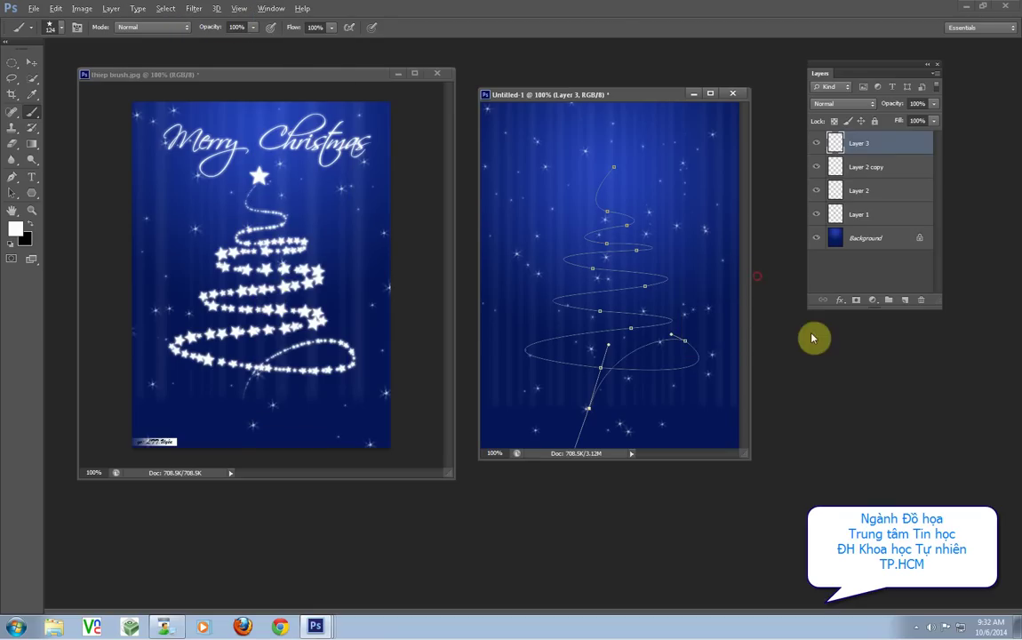
click(770, 373)
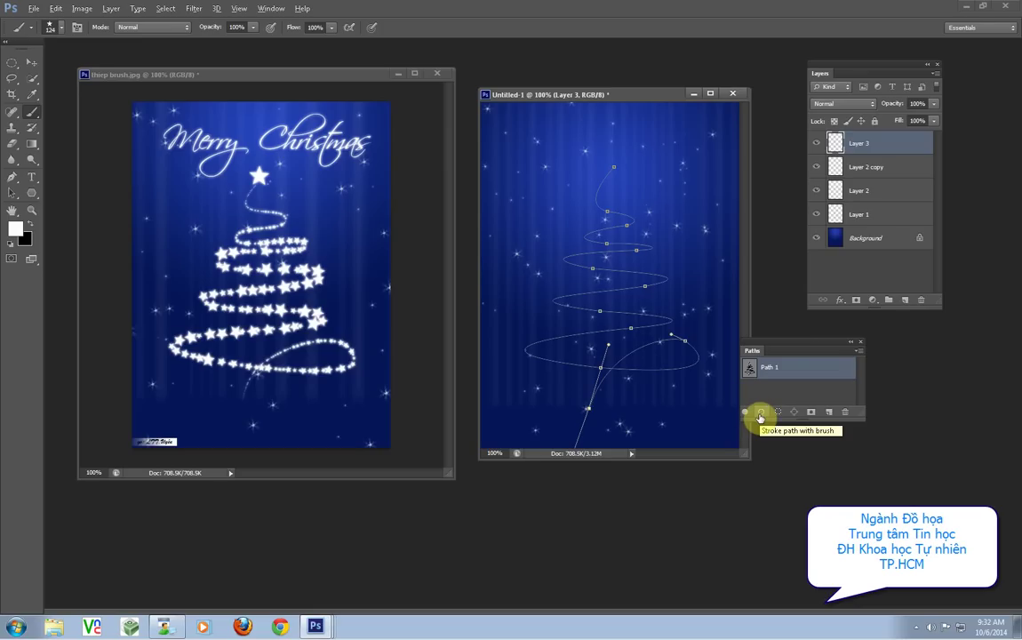
click(759, 413)
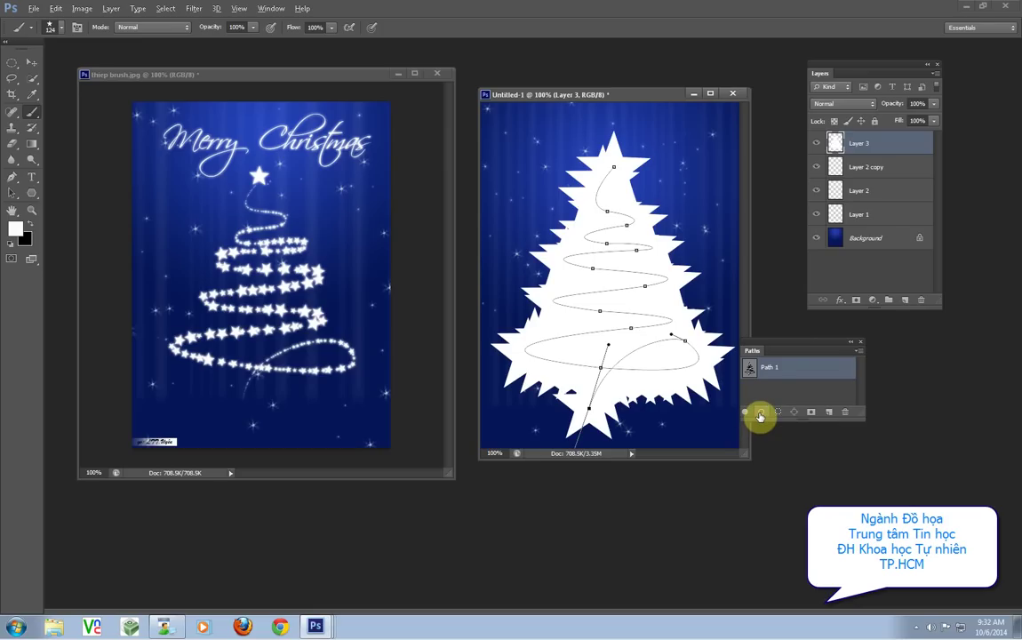
Undo the oversized stroke, shrink the star brush to 15 px, and test then undo another stroke.
key(ctrl+z)
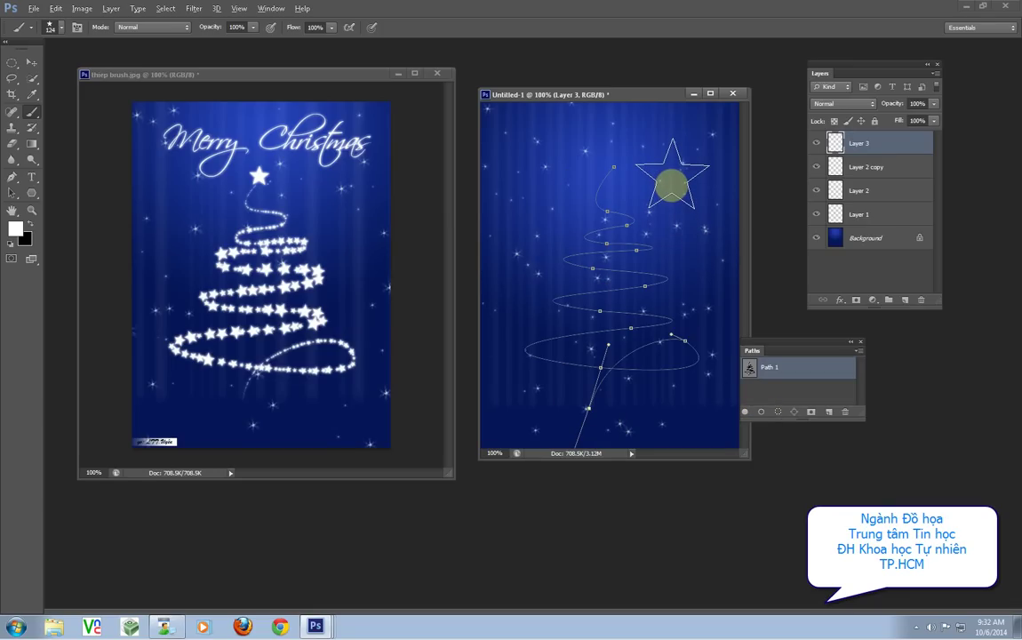
key(bracketleft)
key(bracketleft)
key(bracketleft)
key(bracketleft)
key(bracketleft)
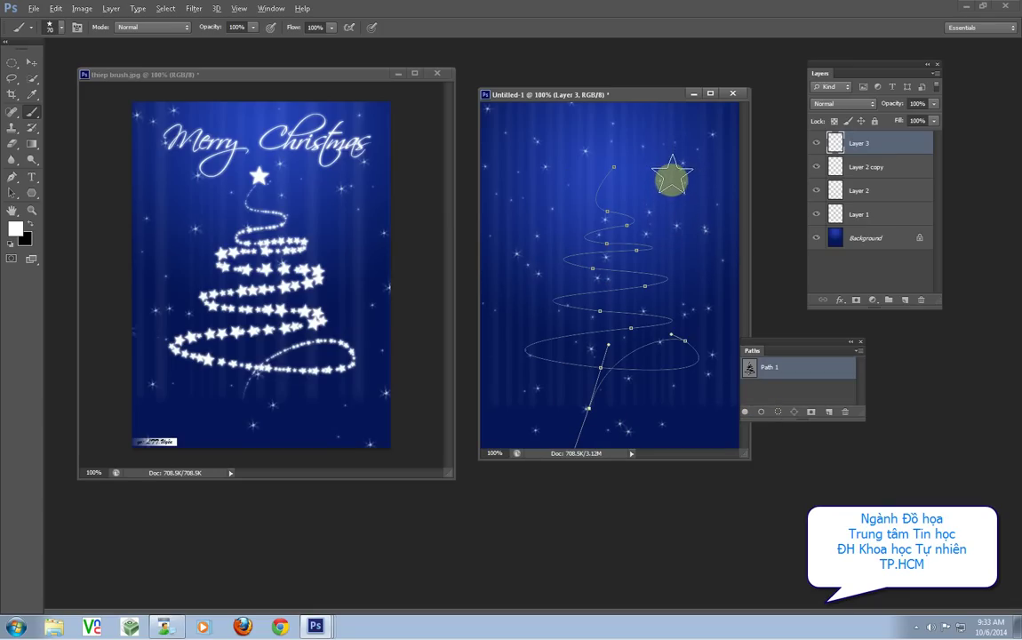
key(bracketleft)
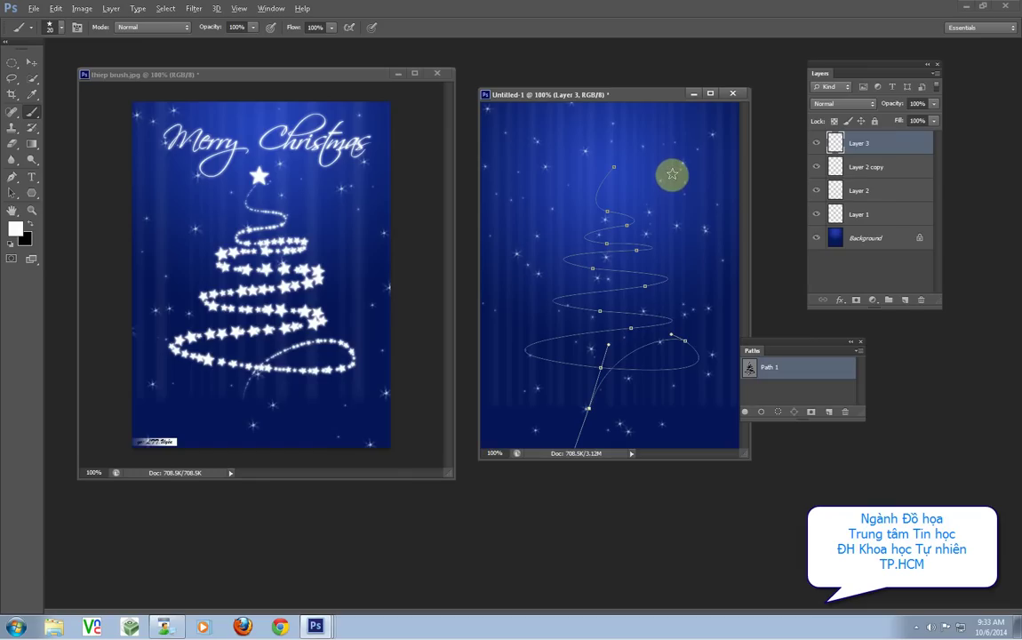
click(760, 411)
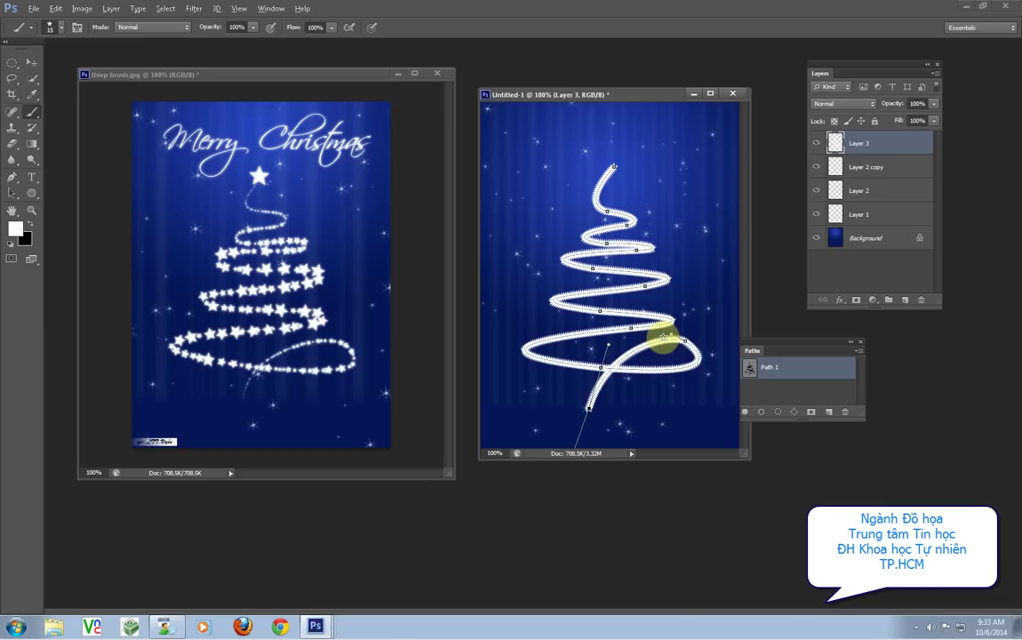
key(ctrl+z)
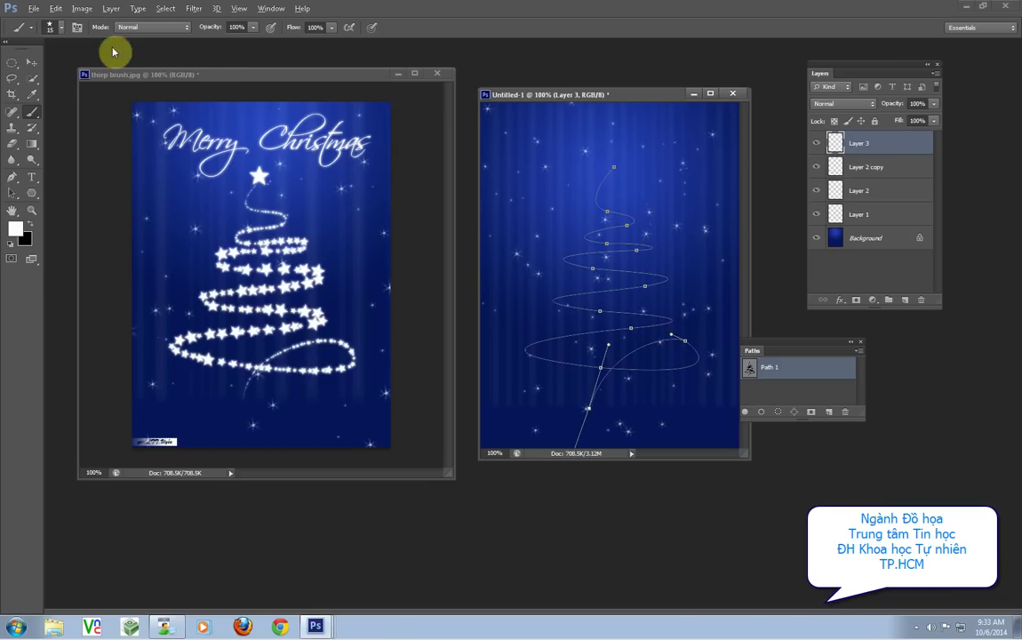
click(77, 27)
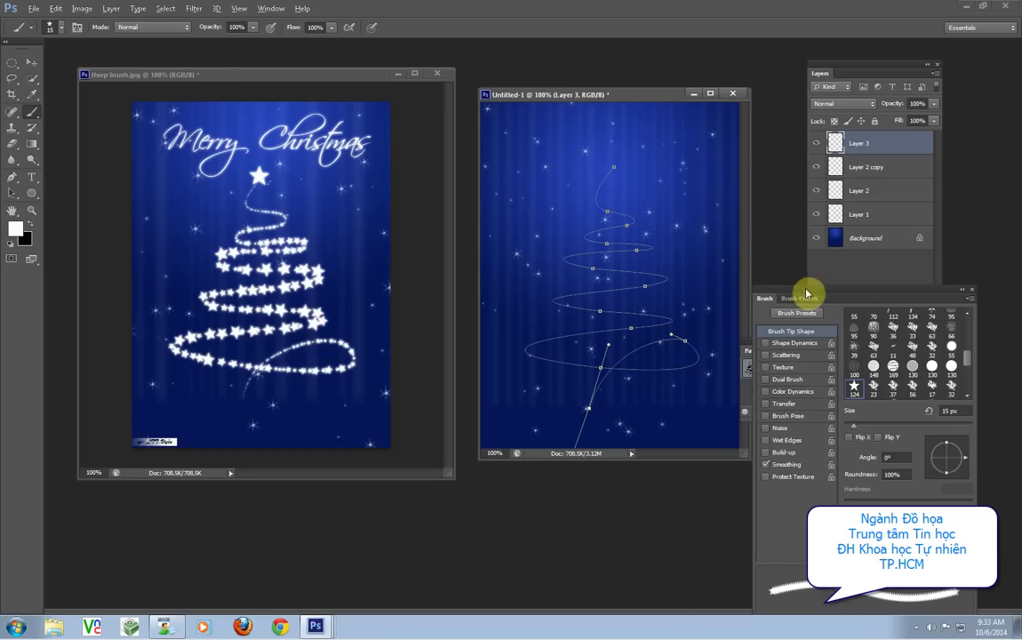
Give the star brush Shape Dynamics with 10% angle jitter and 115% spacing.
drag(806, 293, 829, 235)
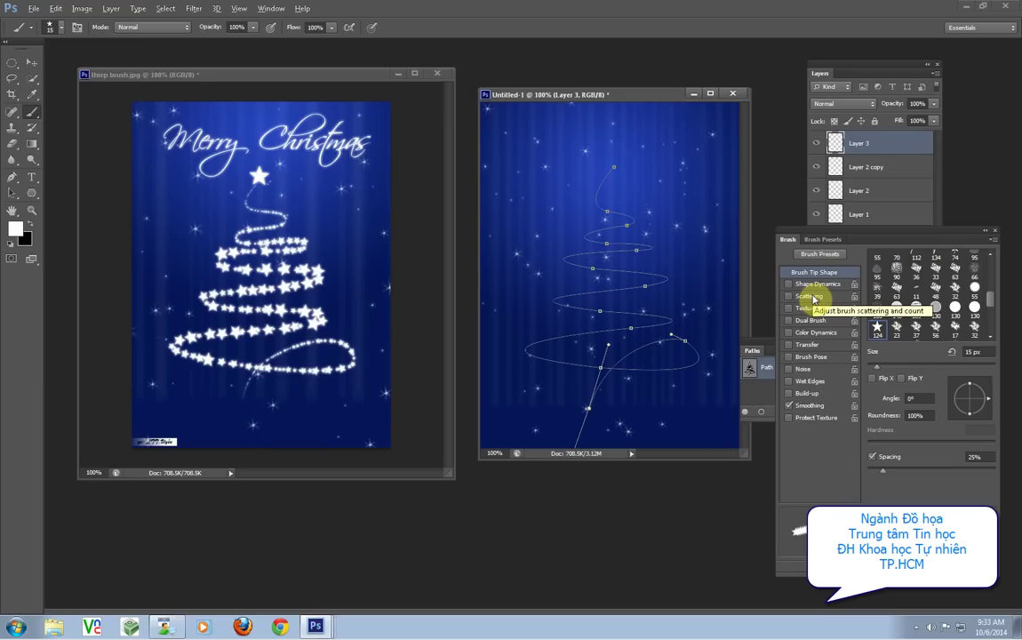
click(814, 284)
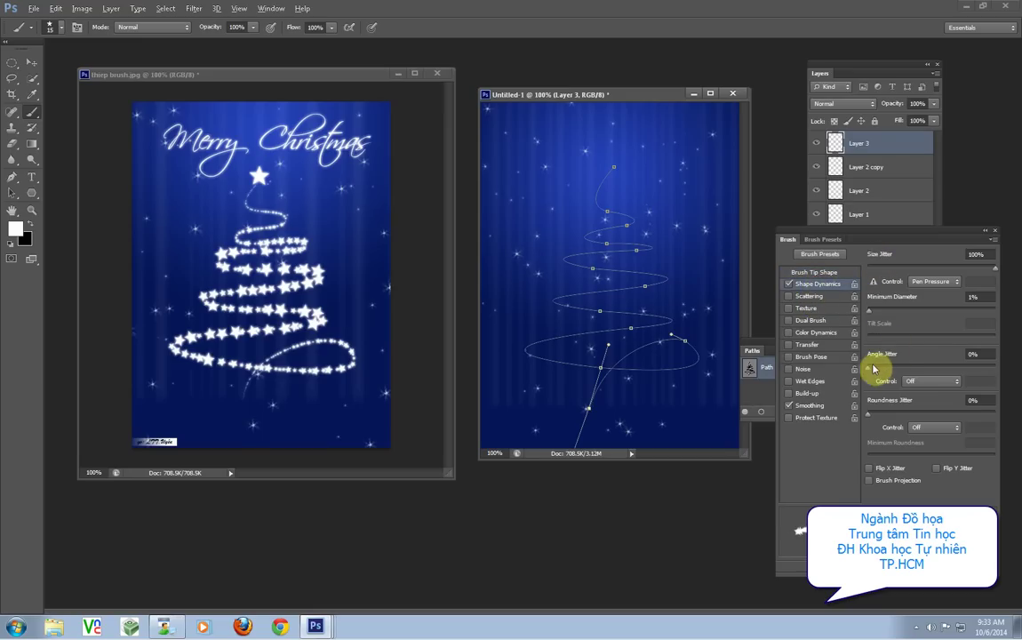
mouse_move(869, 370)
mouse_down()
mouse_move(881, 370)
mouse_move(851, 370)
mouse_up()
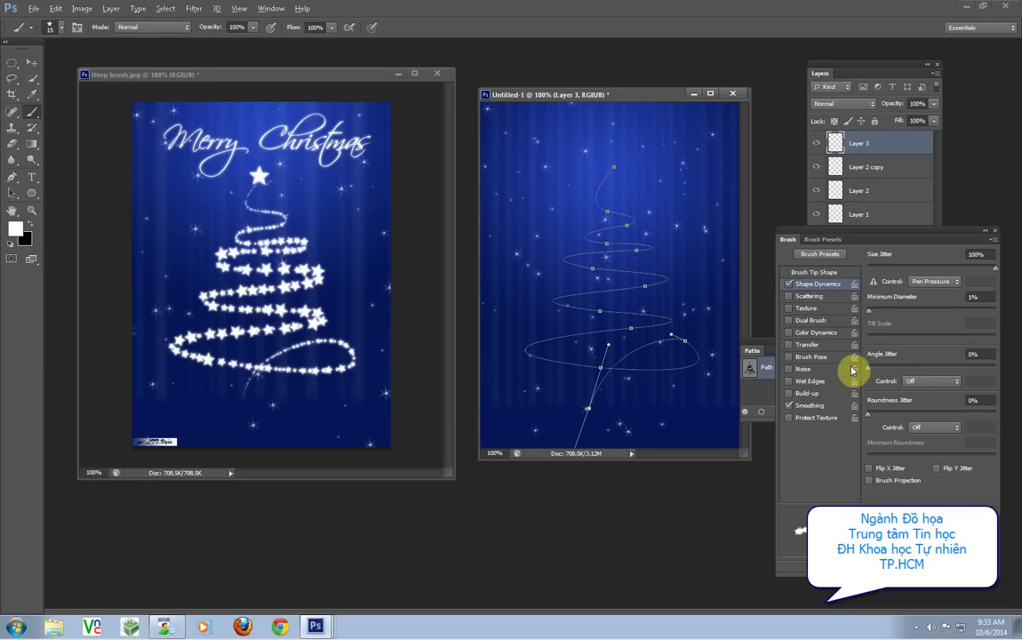
click(812, 272)
drag(885, 471, 937, 471)
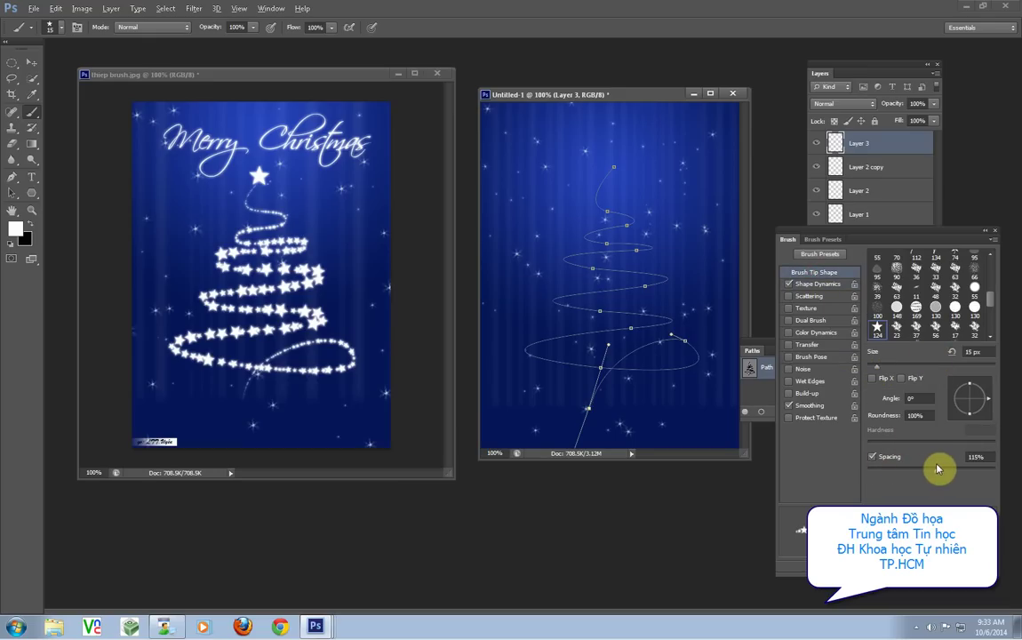
mouse_move(955, 240)
mouse_down()
mouse_move(680, 300)
mouse_move(677, 400)
mouse_up()
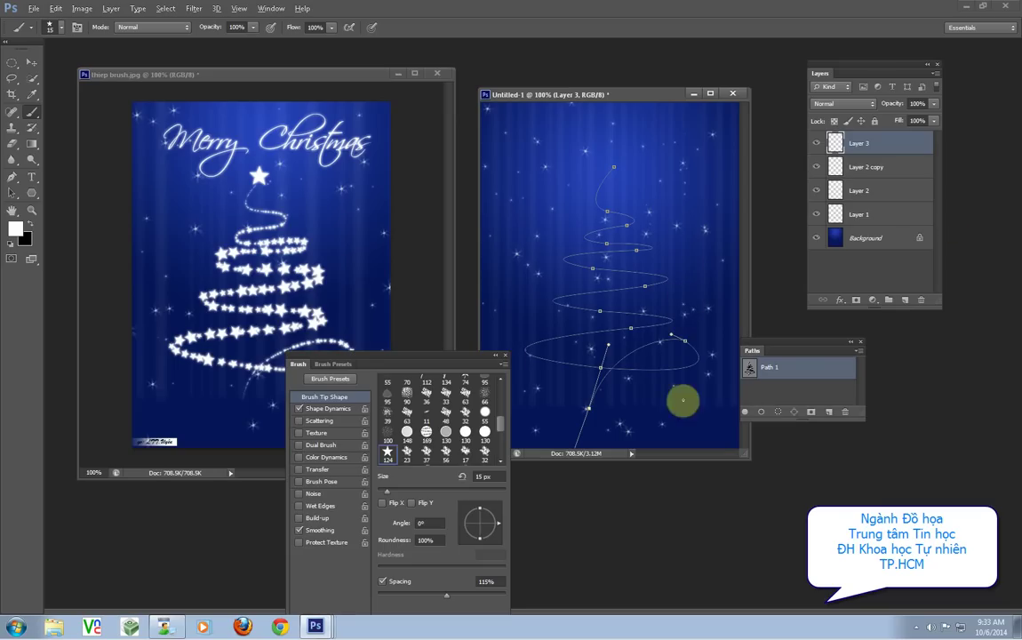
click(766, 414)
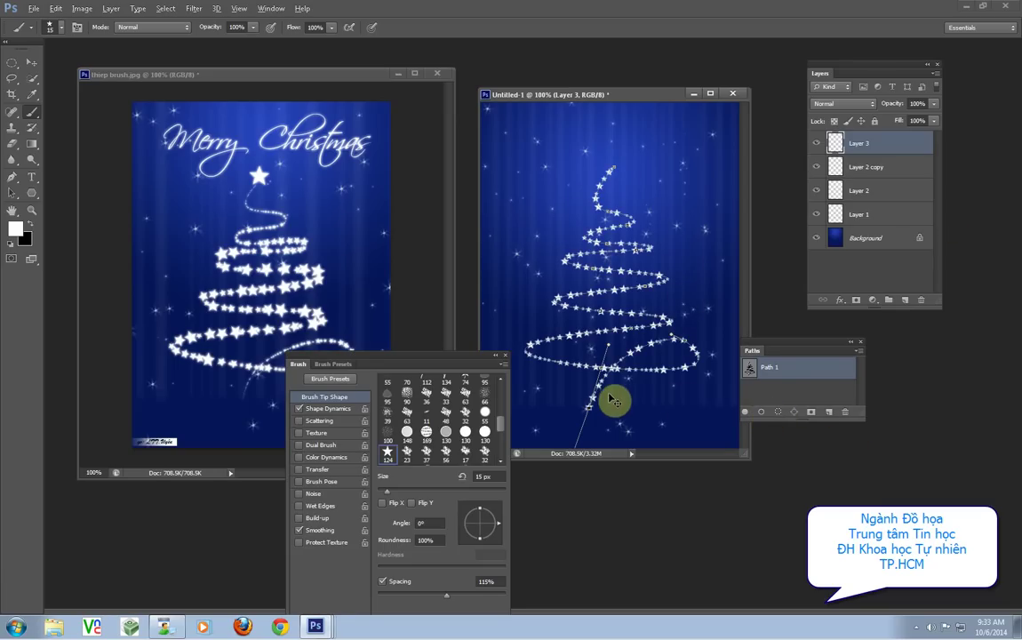
Test star strokes along the tree path at 40 px and 30 px, then undo them.
key(ctrl+z)
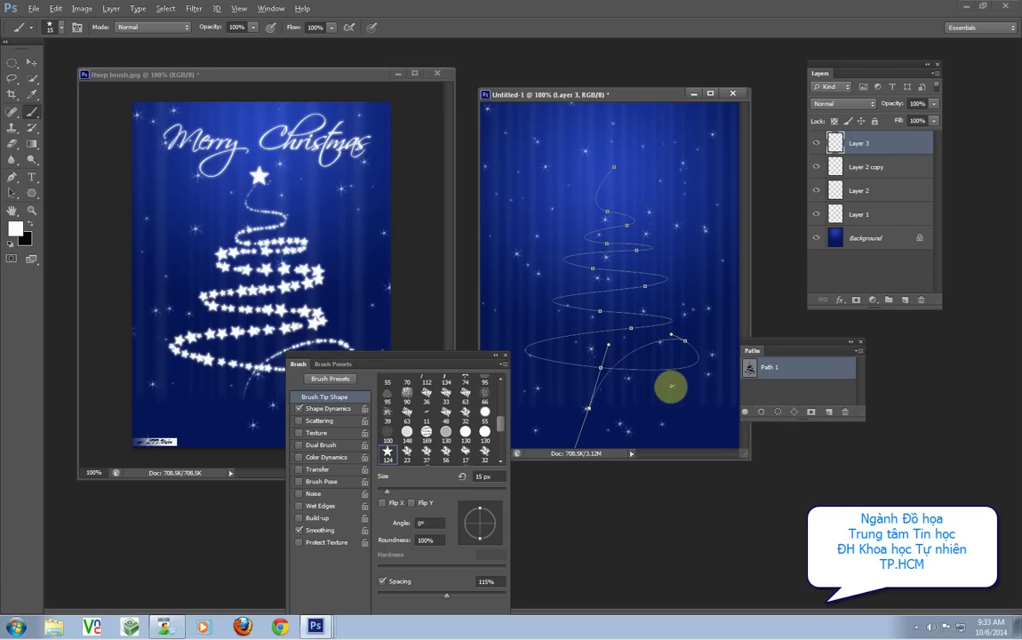
key(bracketright)
key(bracketright)
click(760, 412)
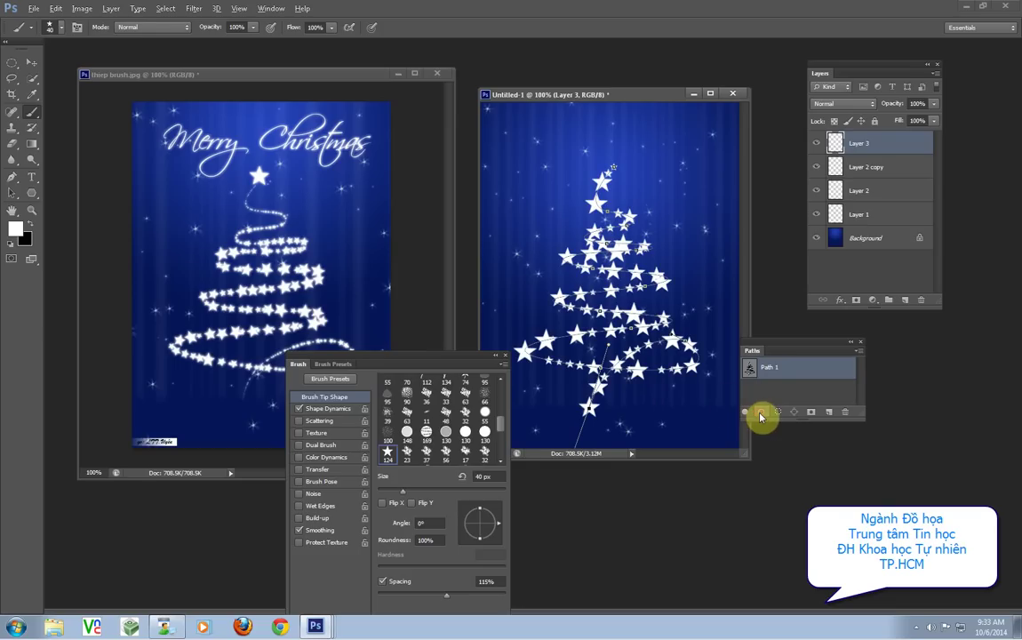
key(ctrl+z)
key(bracketleft)
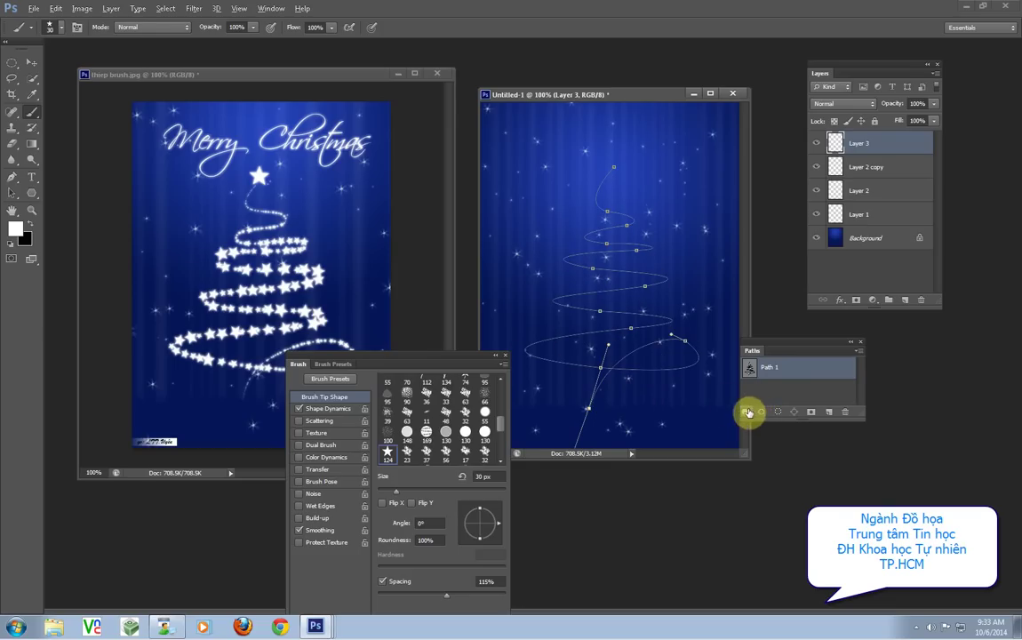
click(759, 413)
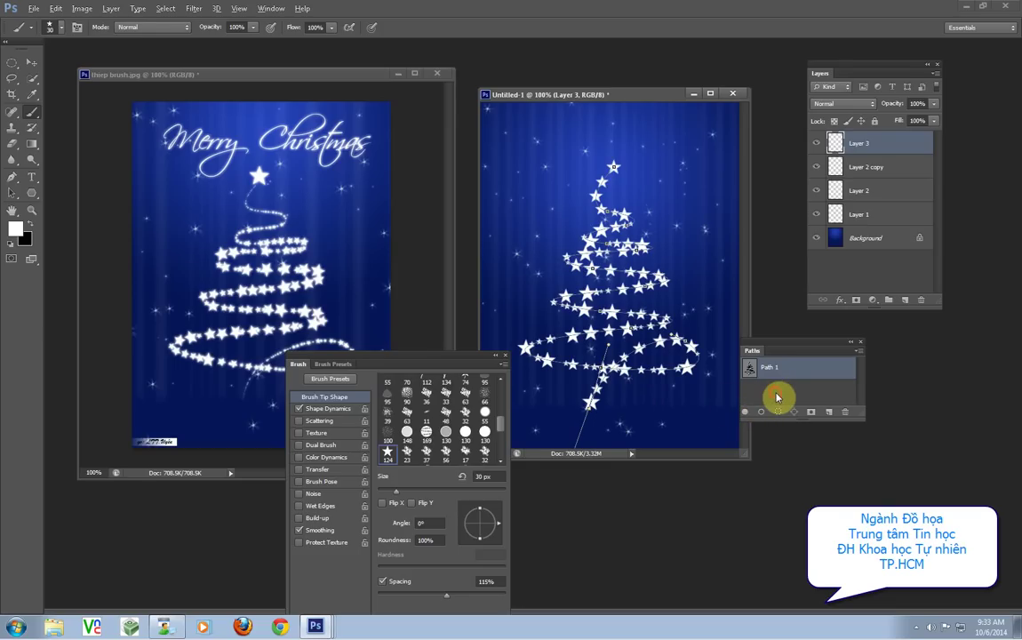
click(776, 398)
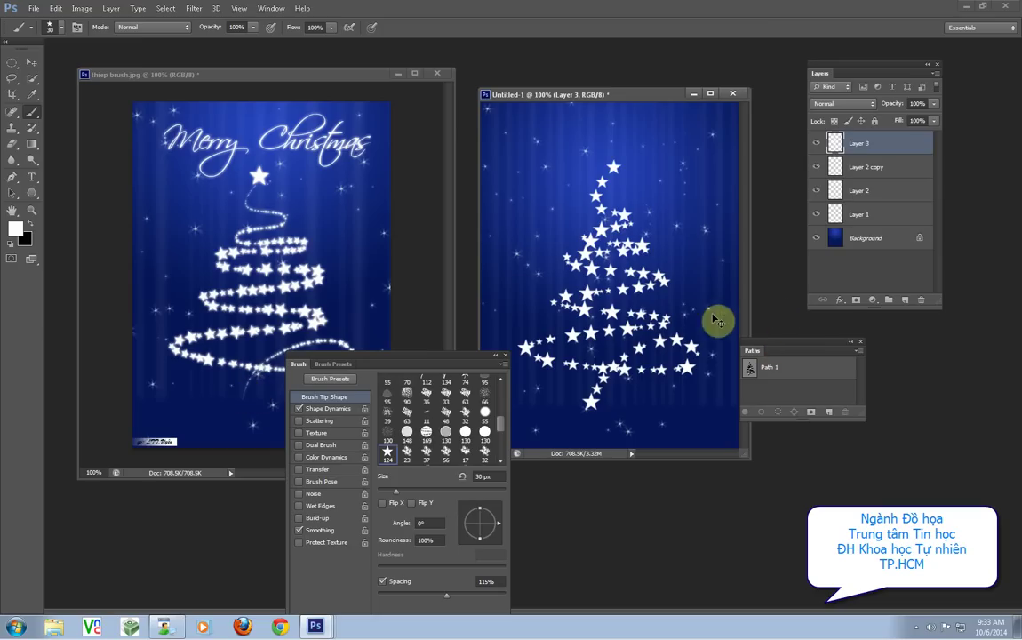
key(ctrl+z)
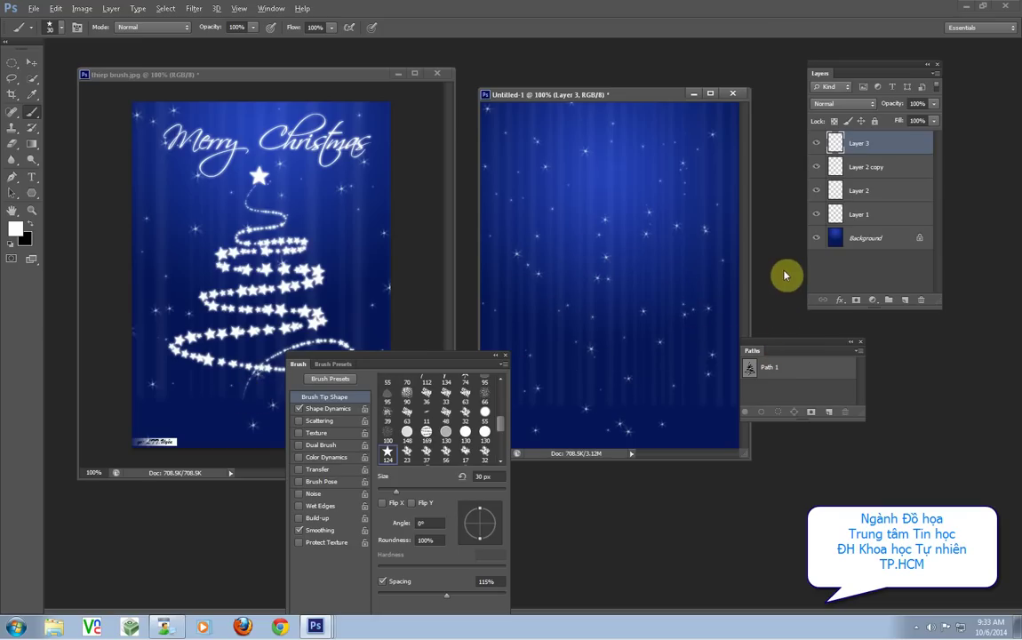
Deselect the tree path and create a new empty Path 2.
click(751, 371)
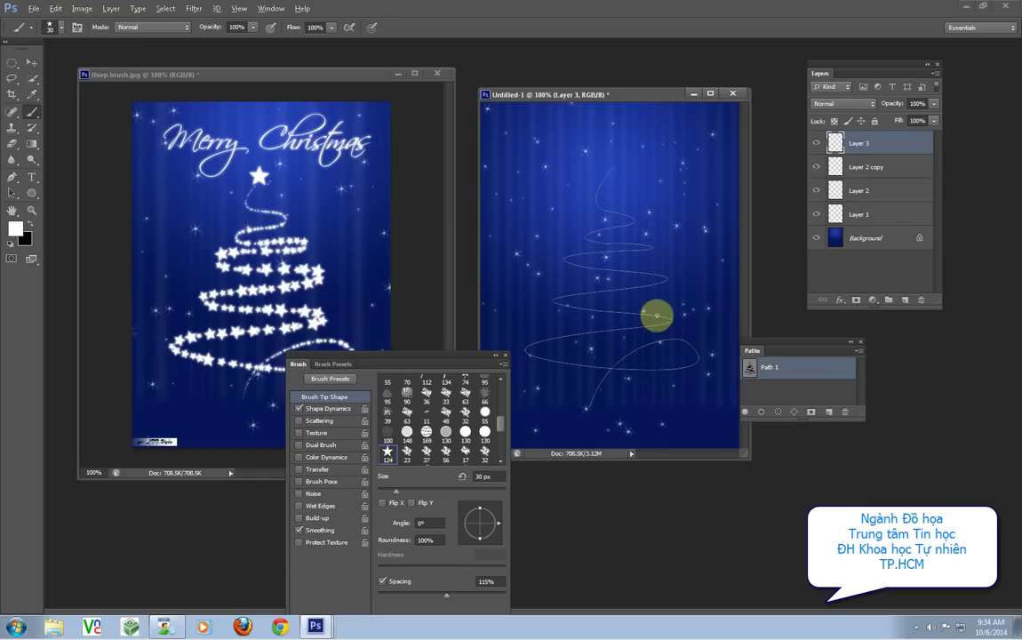
click(828, 396)
click(829, 412)
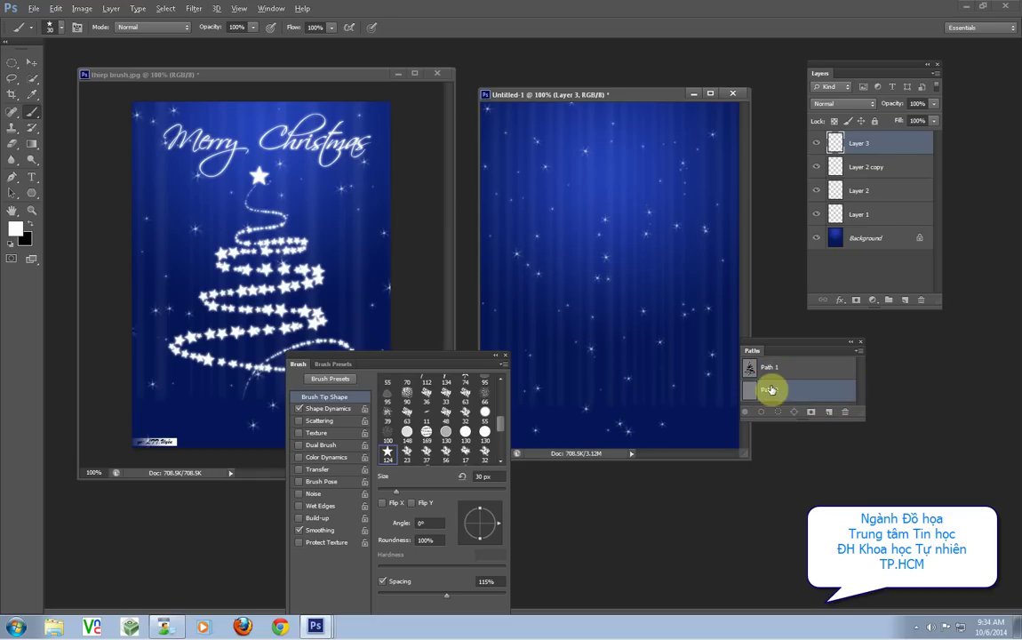
Draw a large heart path across the upper canvas with the Custom Shape tool in Path mode.
click(32, 193)
click(89, 248)
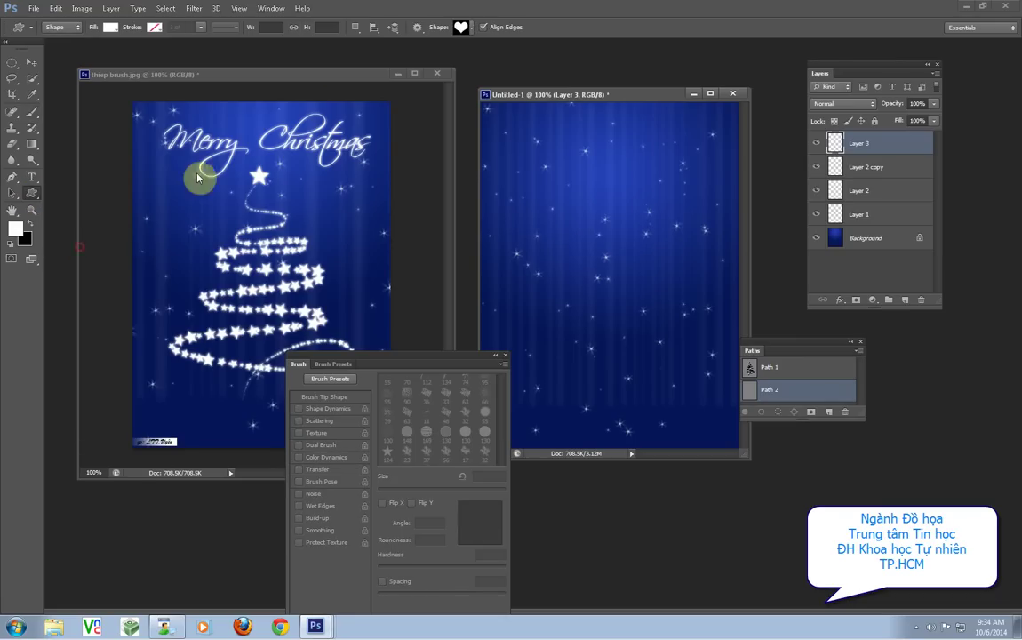
click(61, 27)
click(54, 44)
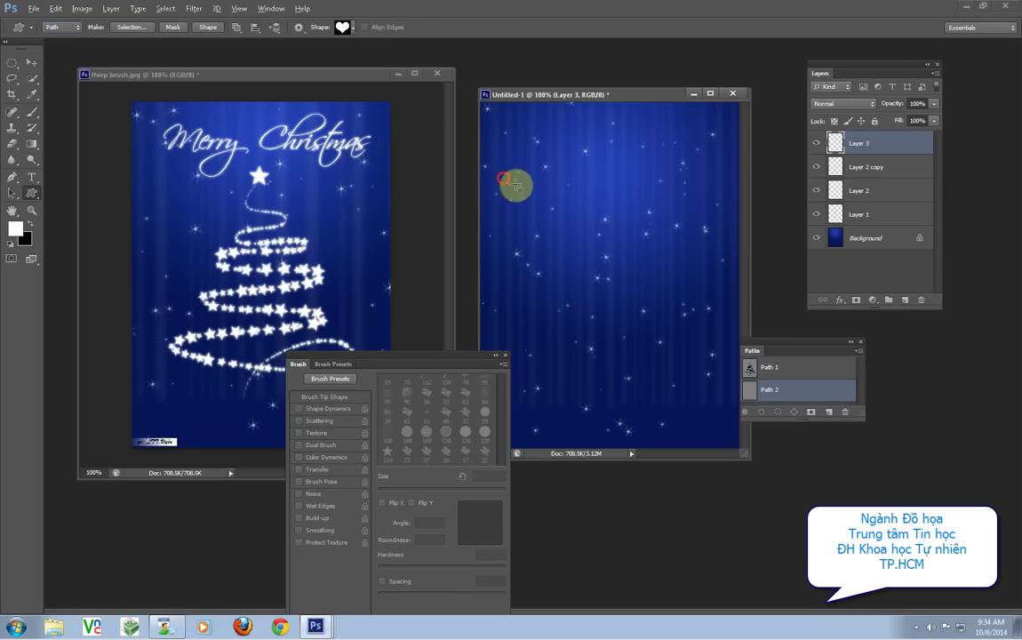
drag(512, 183, 730, 357)
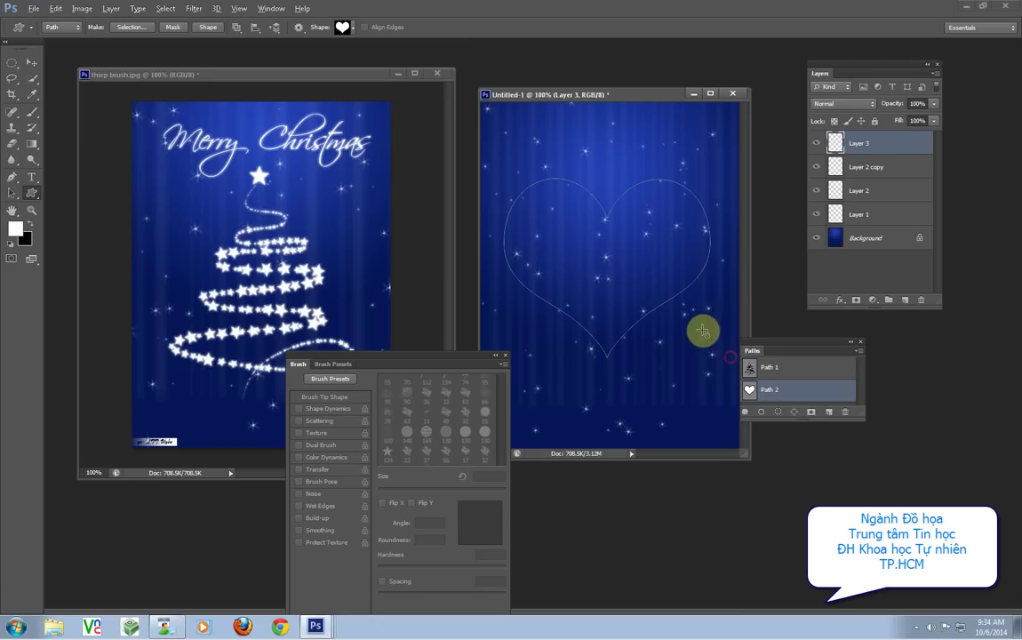
click(32, 113)
click(63, 27)
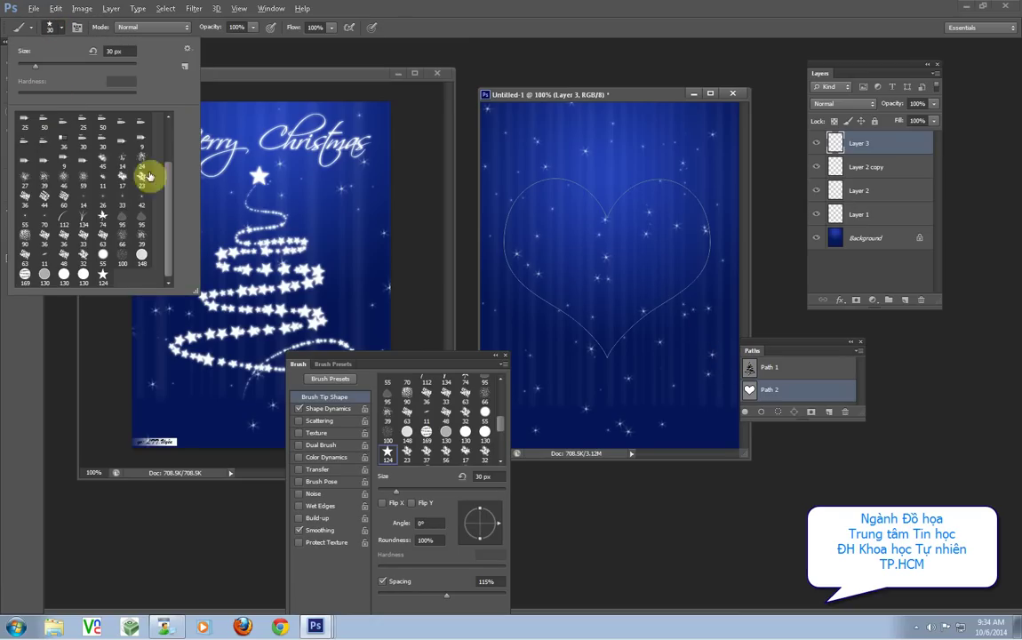
Pick the soft round 30 px brush, test-stroke the heart path, and undo it.
drag(168, 176, 153, 120)
double_click(24, 127)
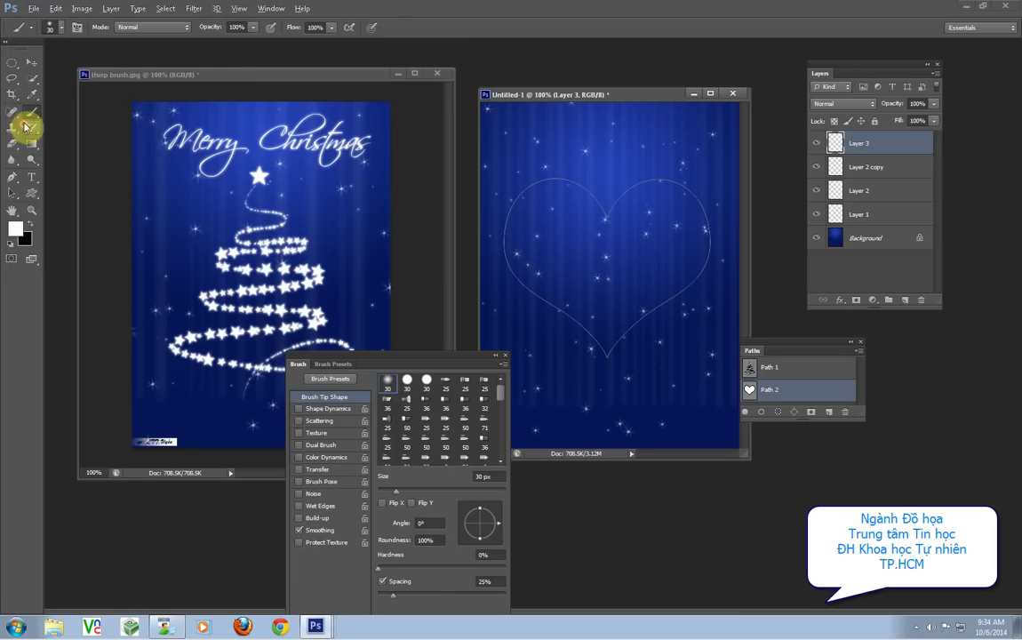
drag(412, 358, 378, 204)
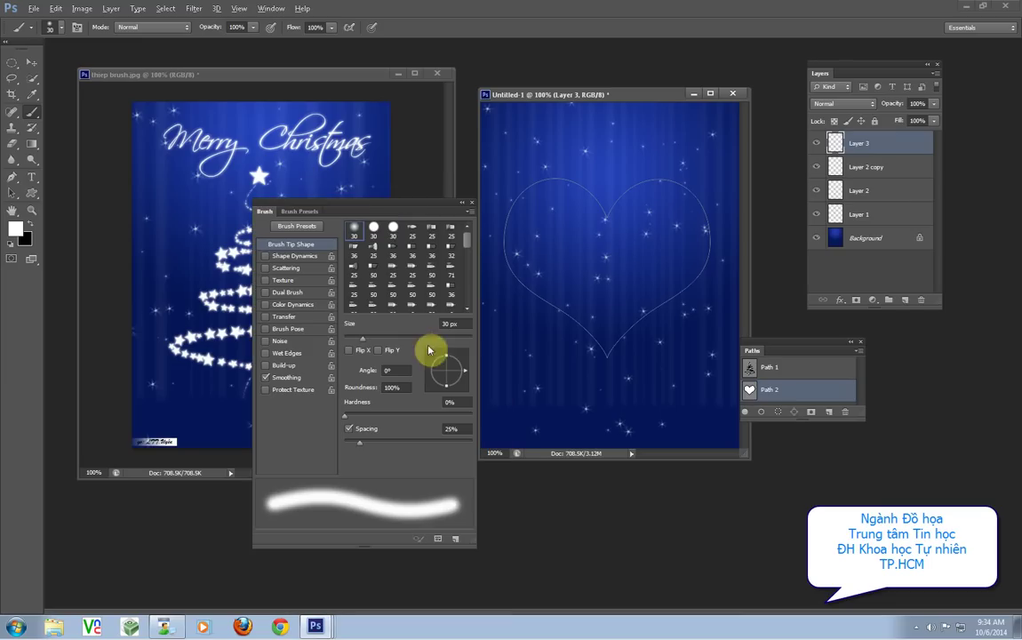
click(761, 415)
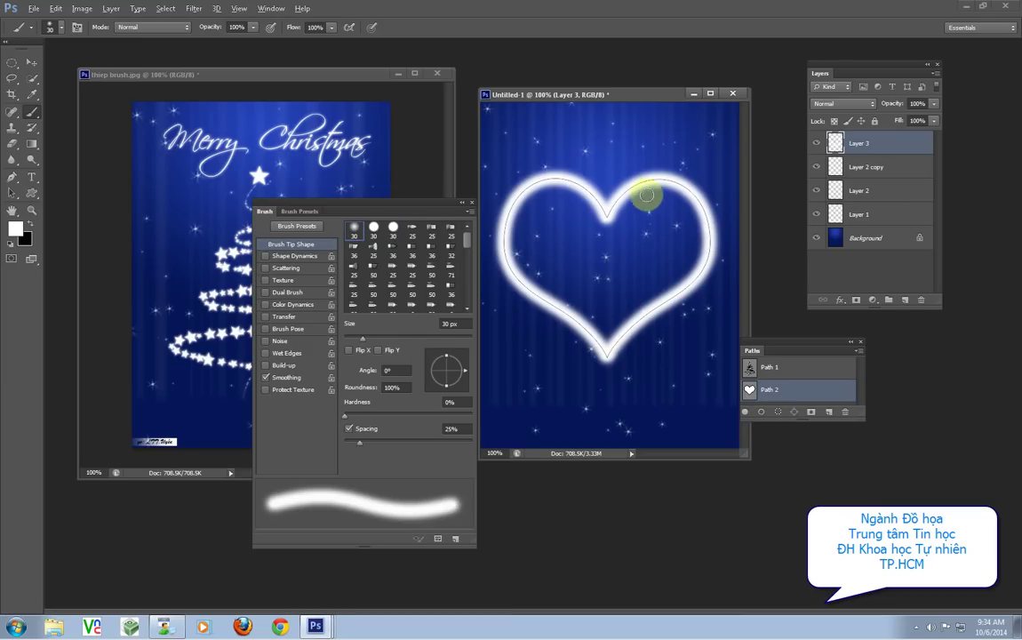
key(ctrl+z)
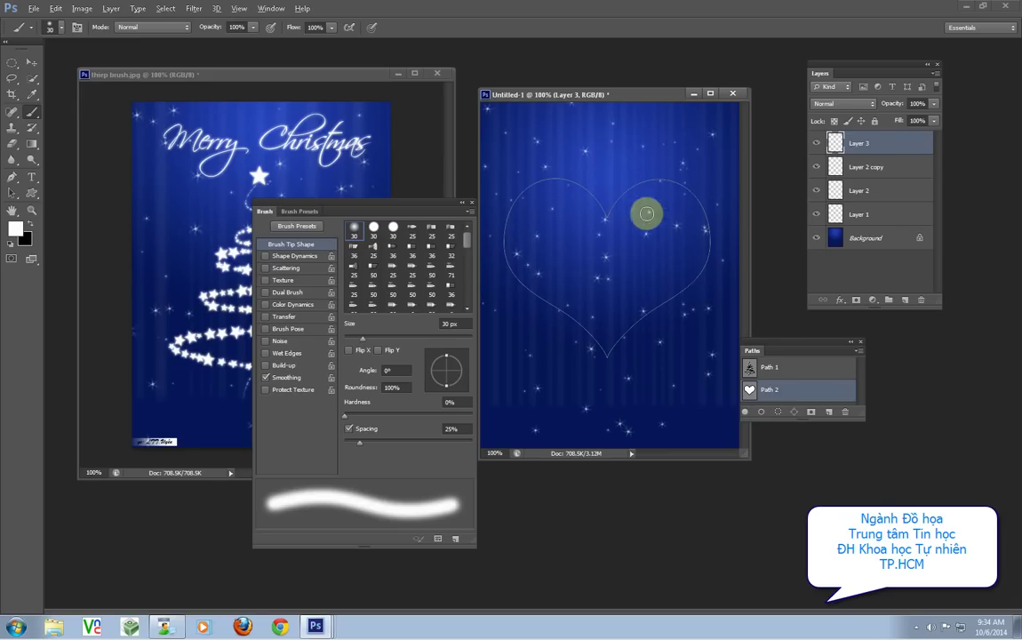
Stroke Path 2 with the Brush and Simulate Pressure, then undo the glowing heart.
double_click(769, 390)
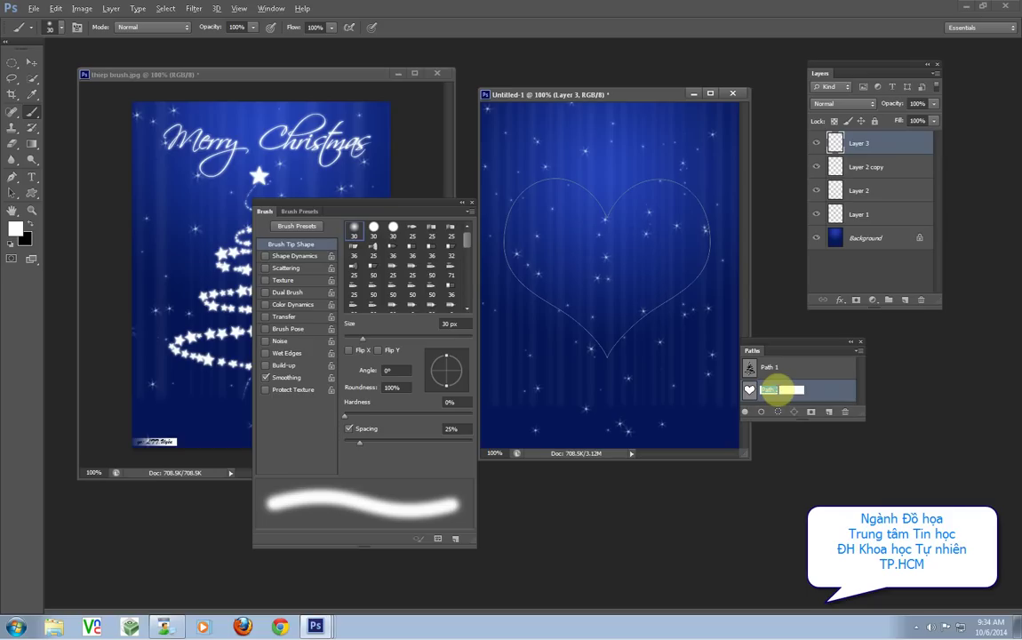
right_click(807, 390)
click(821, 389)
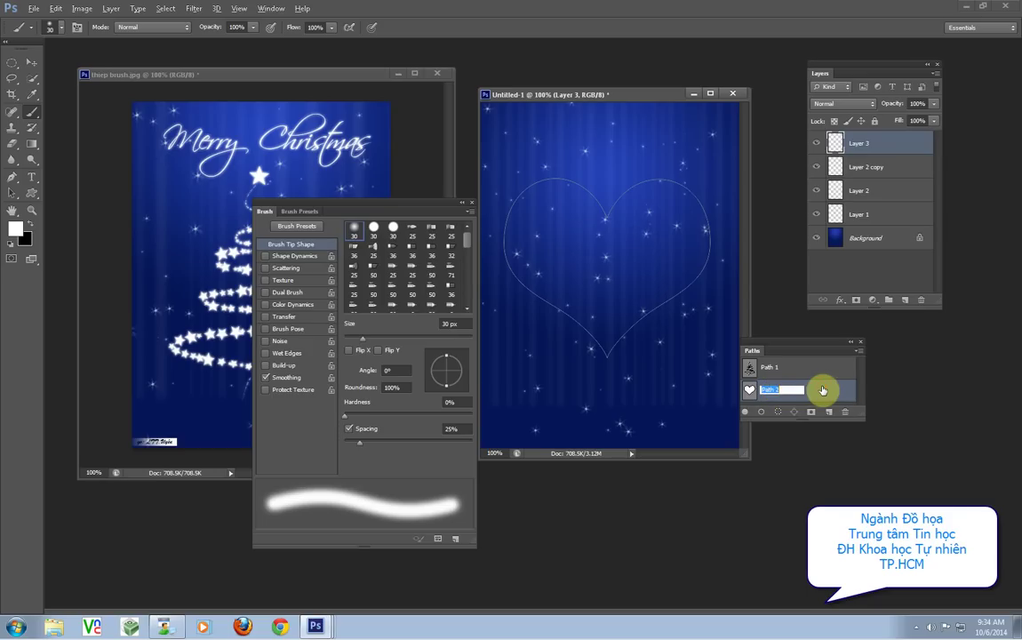
right_click(821, 389)
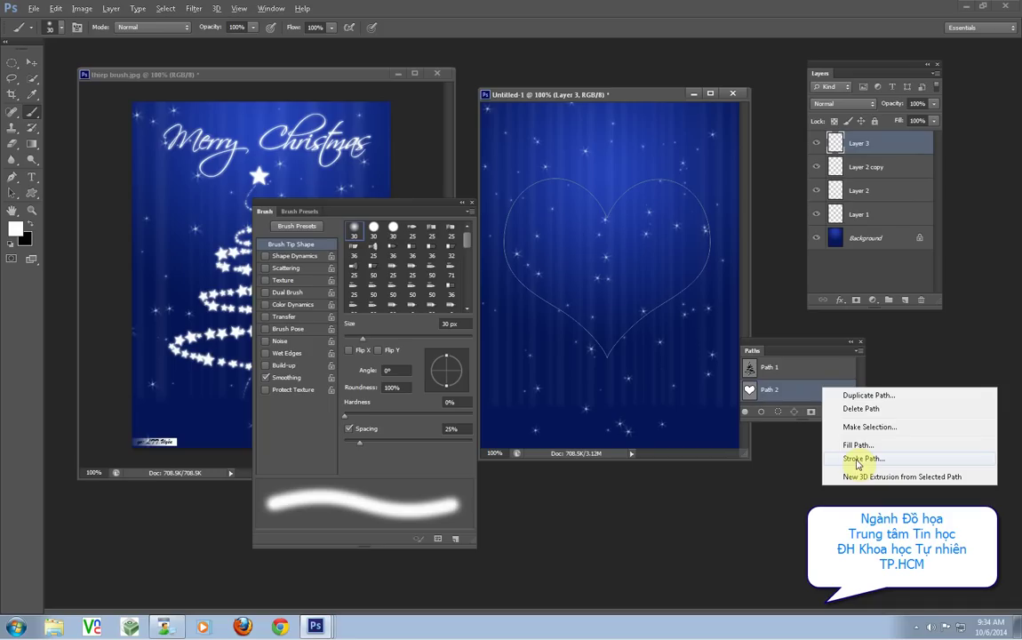
click(875, 461)
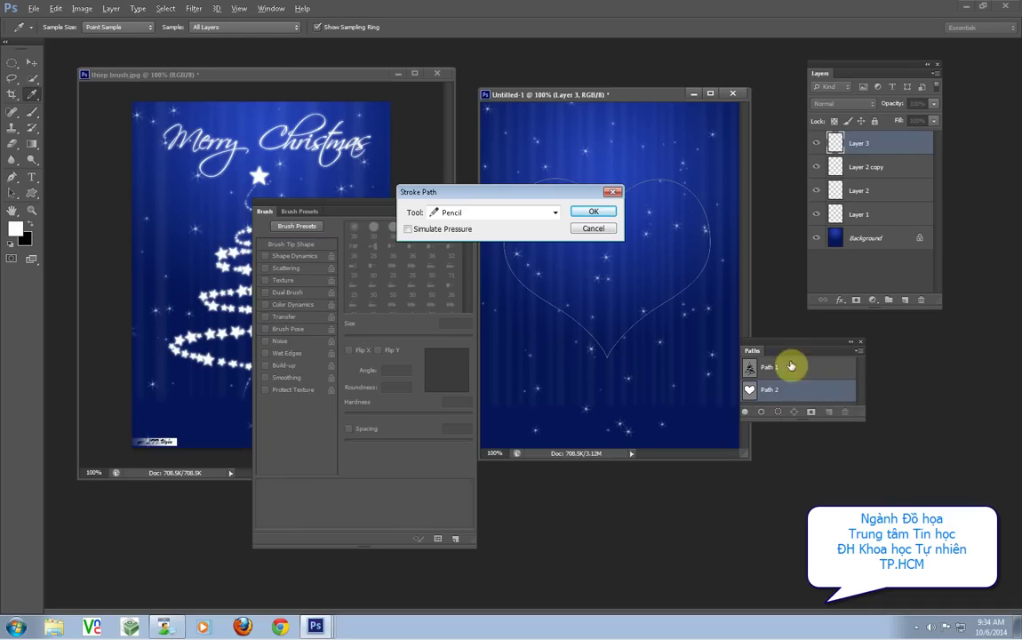
click(427, 230)
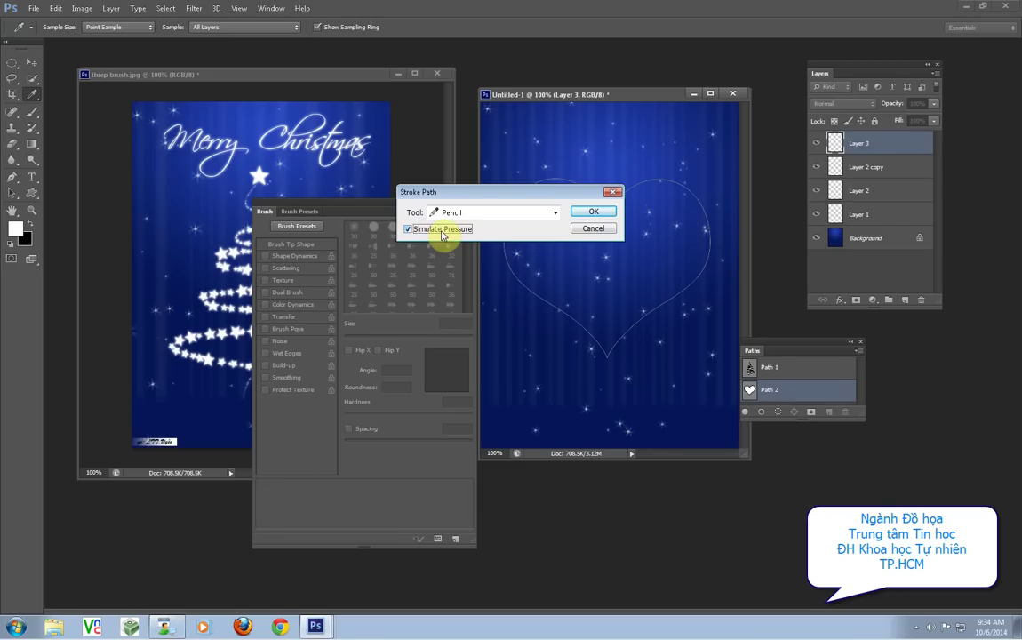
click(554, 214)
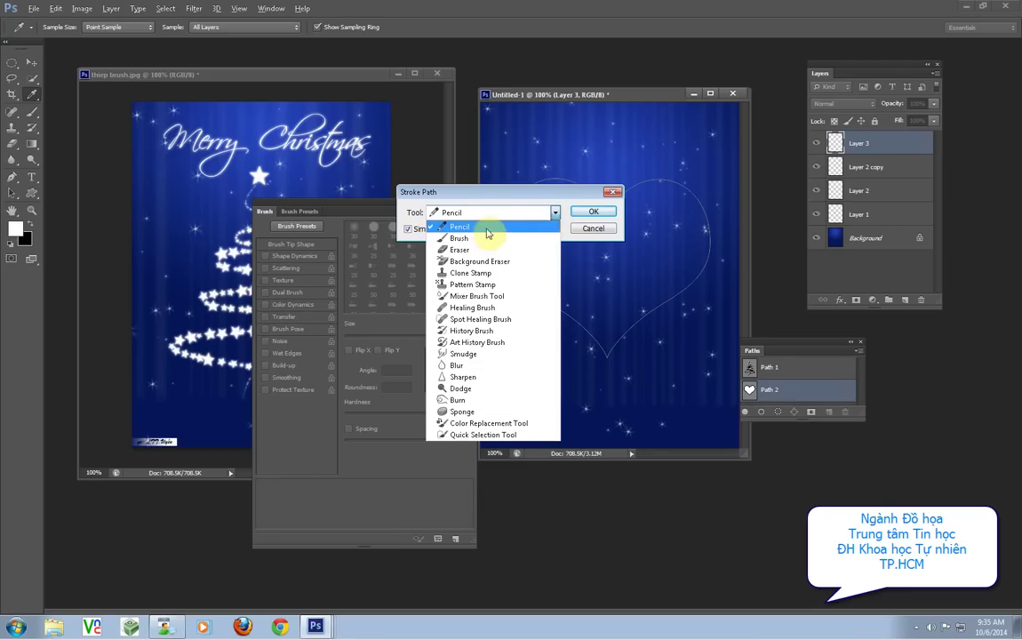
click(457, 239)
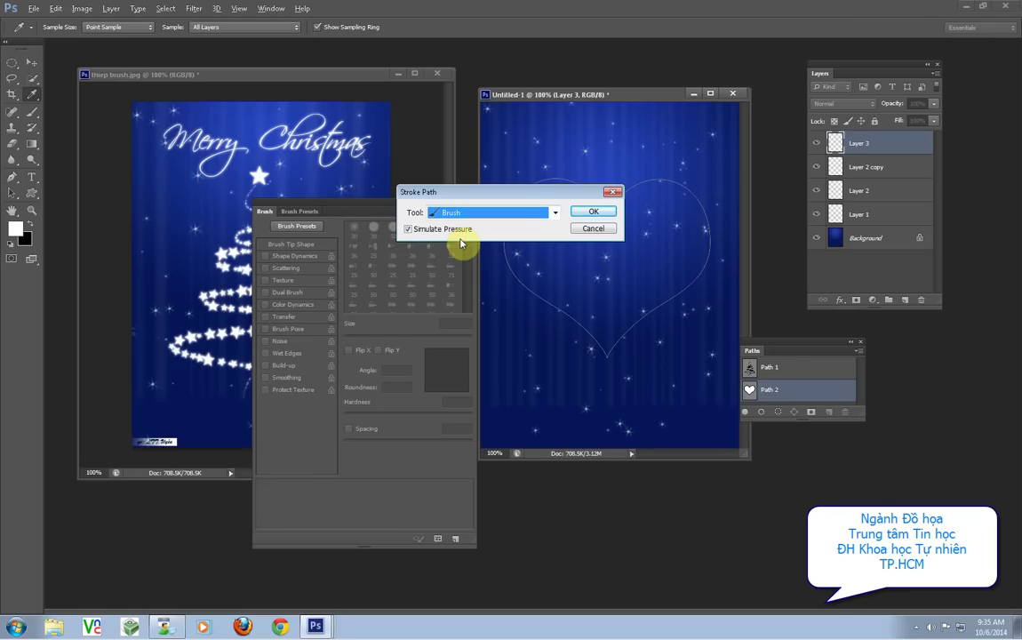
click(593, 213)
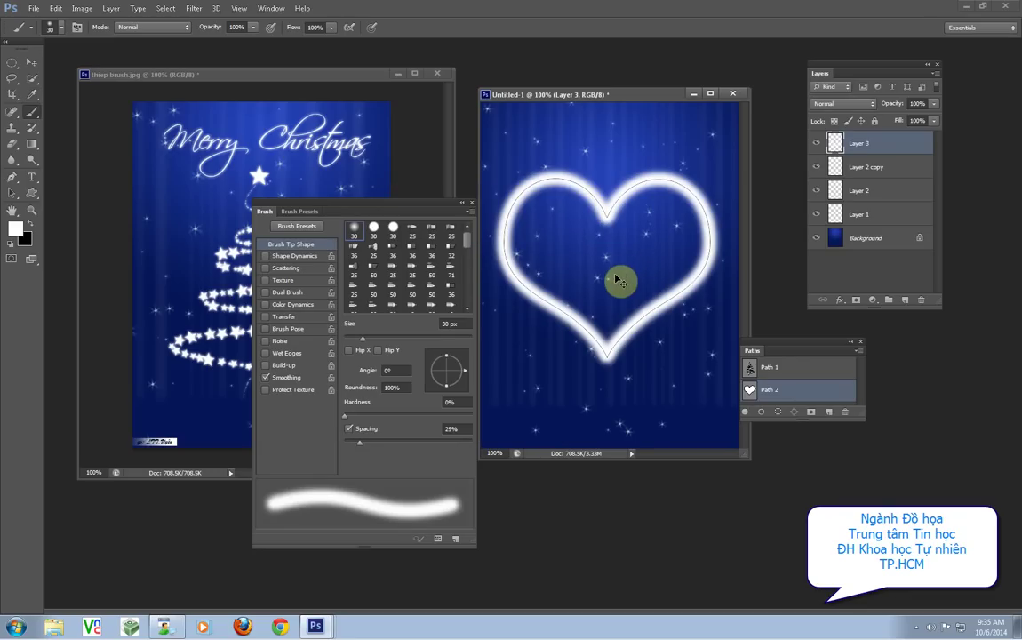
key(ctrl+z)
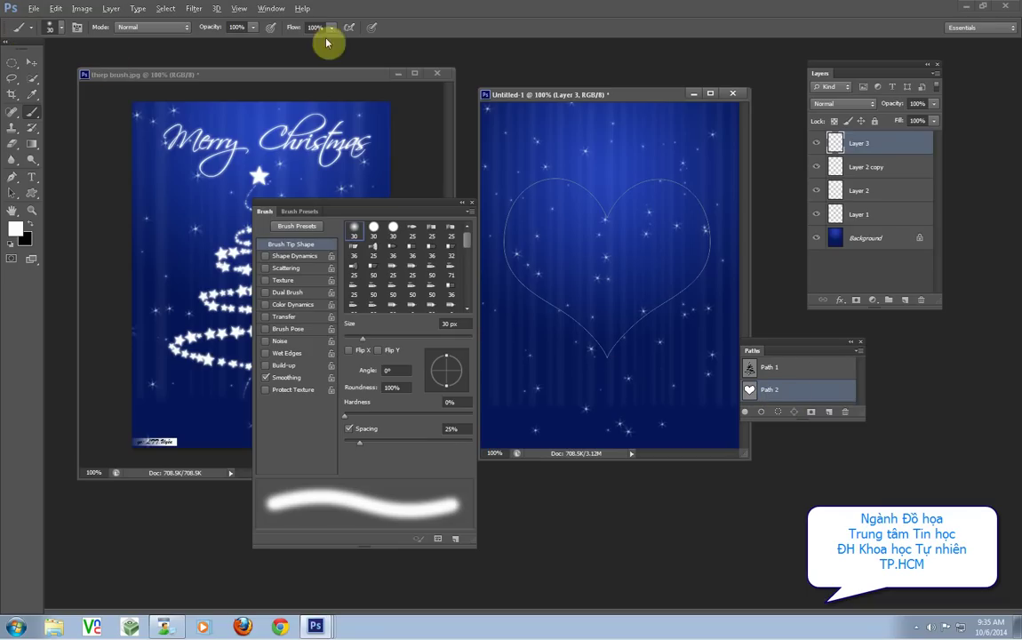
Reset all tools to their default settings.
right_click(32, 29)
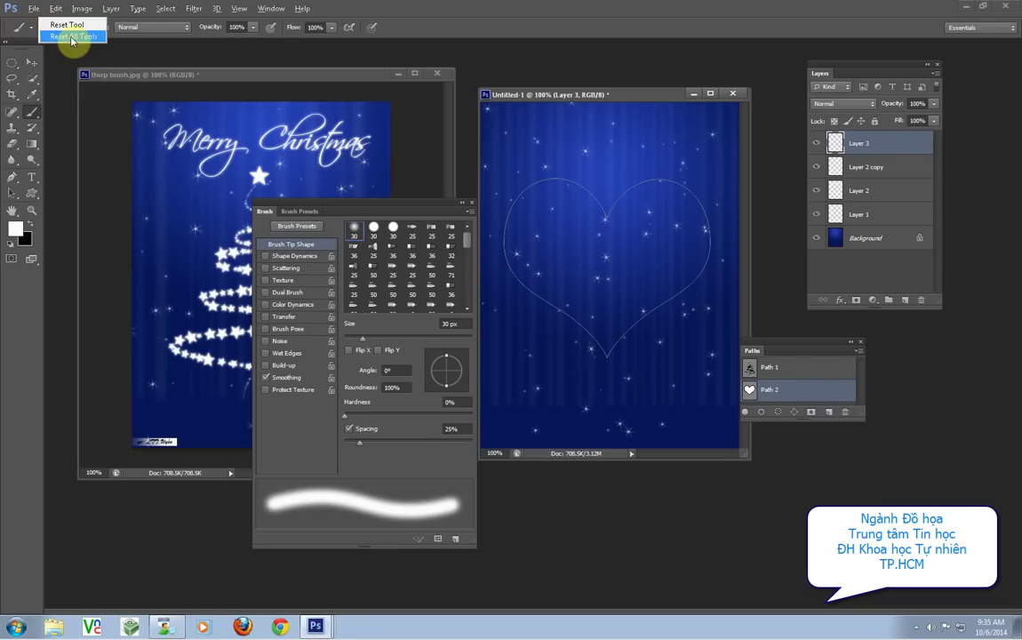
click(71, 38)
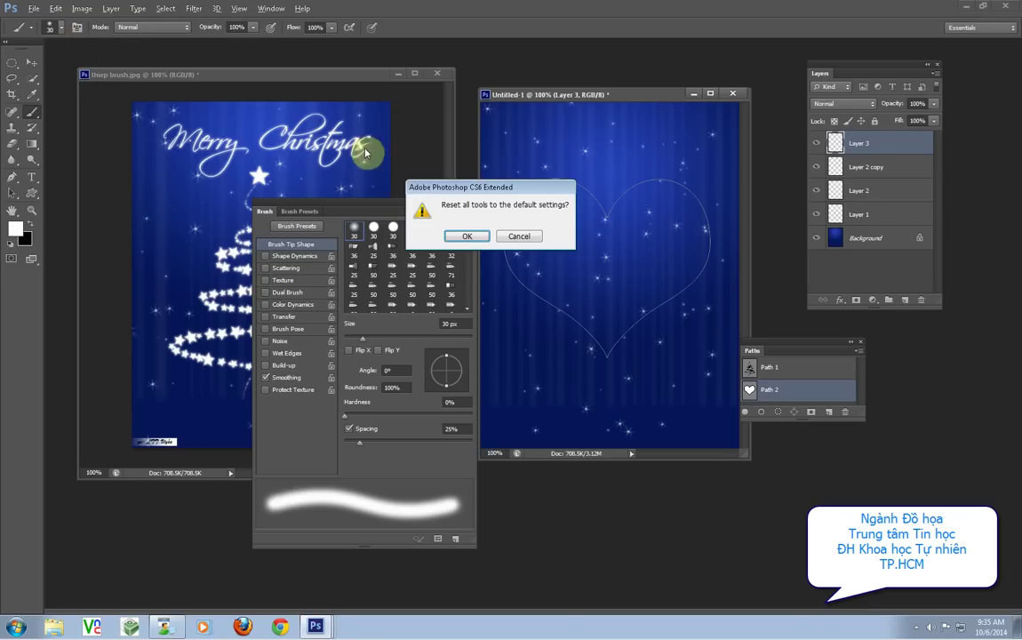
click(423, 227)
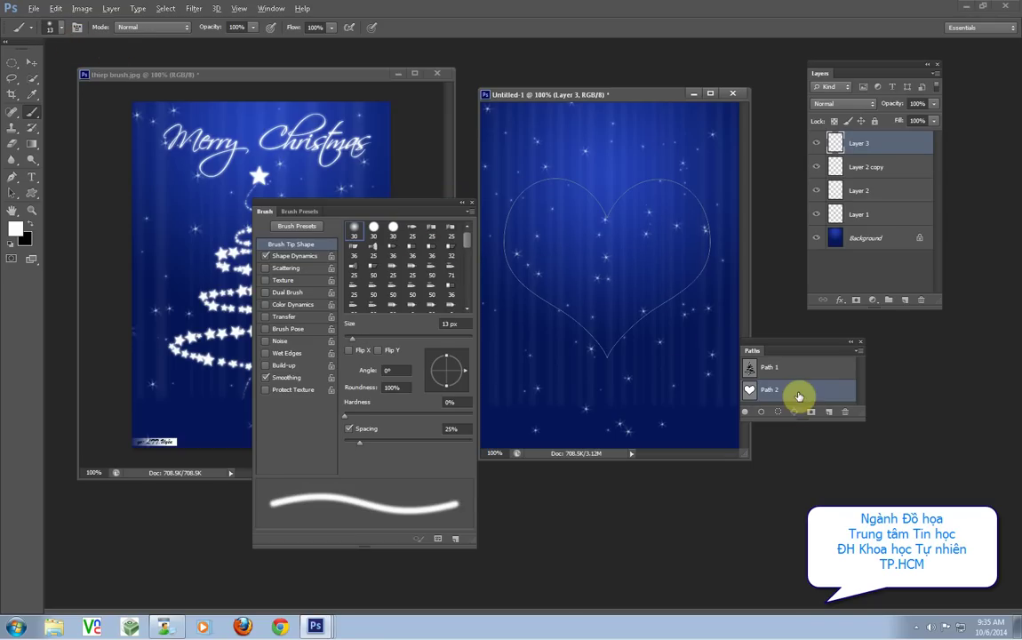
Stroke the heart path on Layer 3 with the white brush, Simulate Pressure on.
right_click(797, 390)
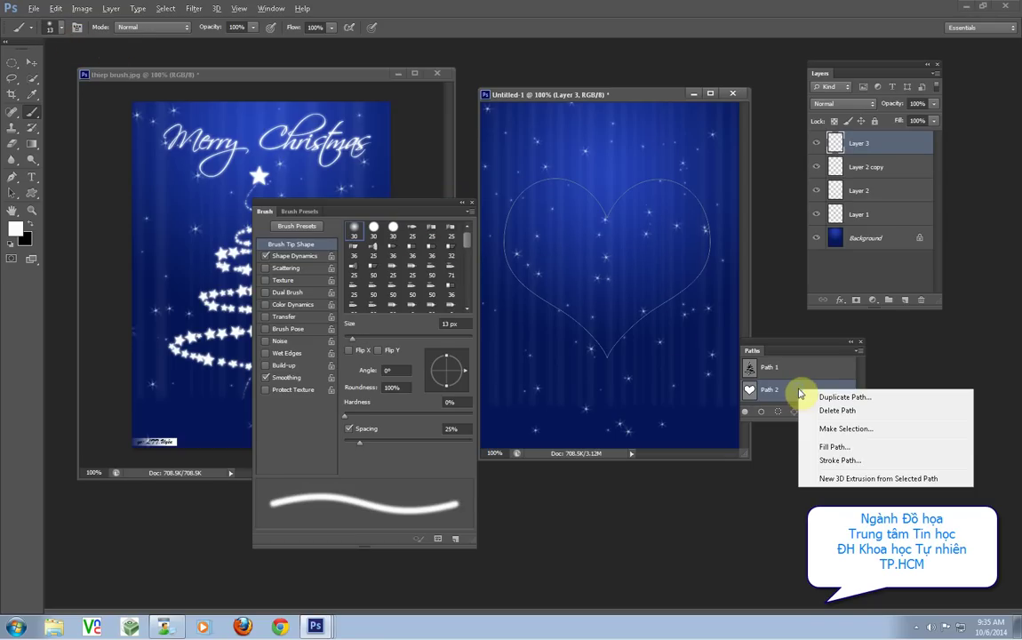
click(827, 460)
click(427, 230)
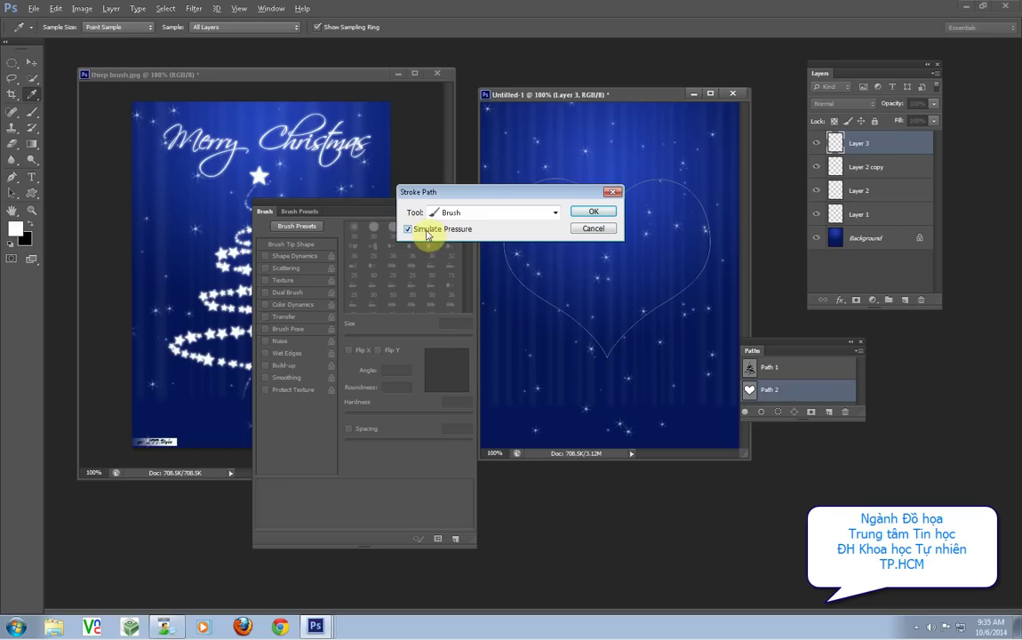
click(592, 211)
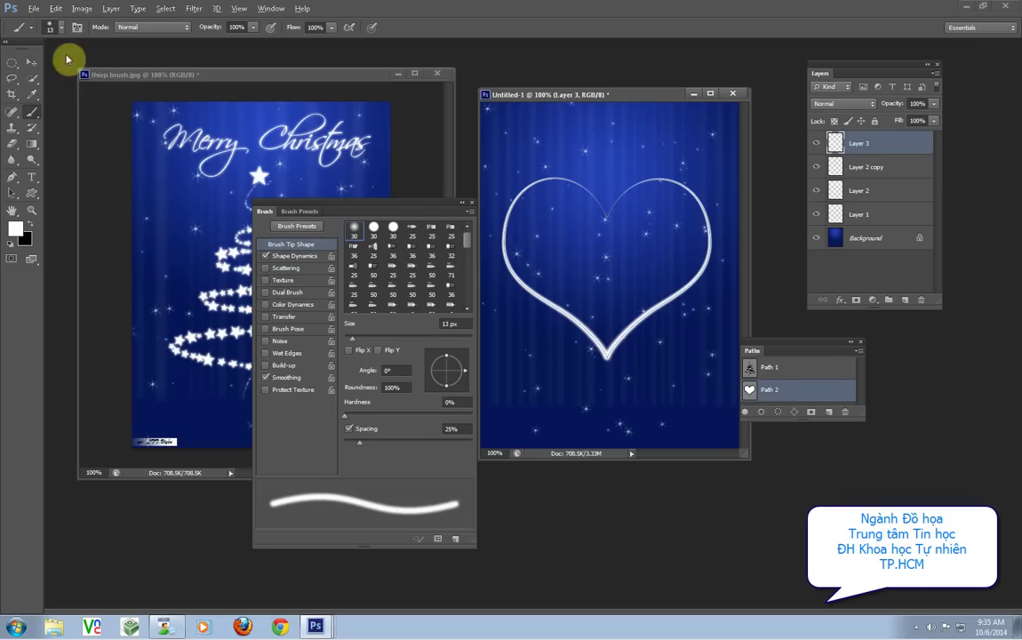
right_click(32, 32)
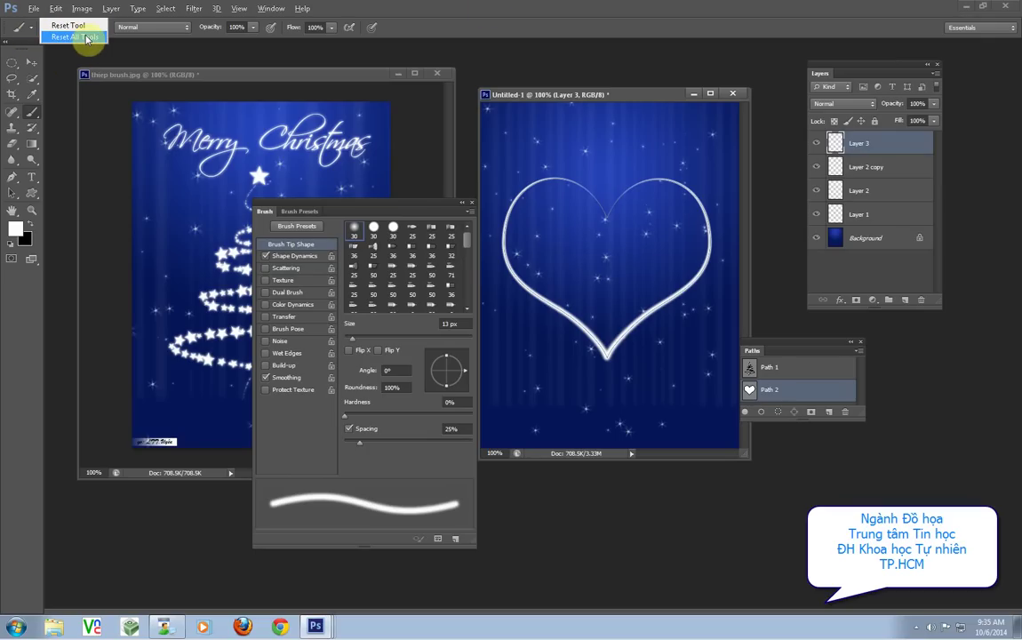
Undo the heart stroke and let pen pressure control brush opacity.
click(215, 44)
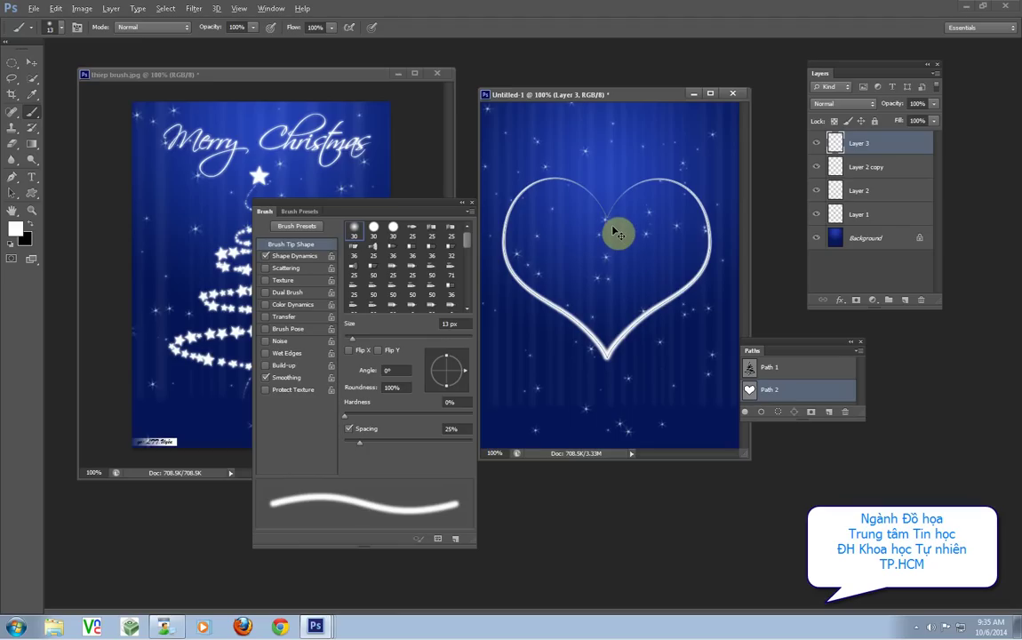
key(ctrl+z)
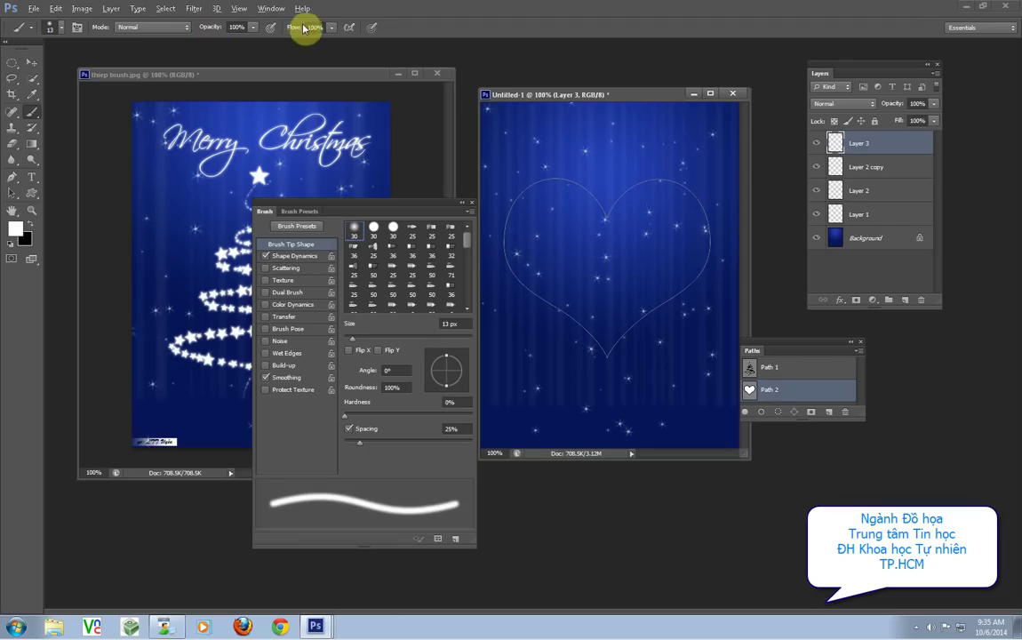
click(273, 33)
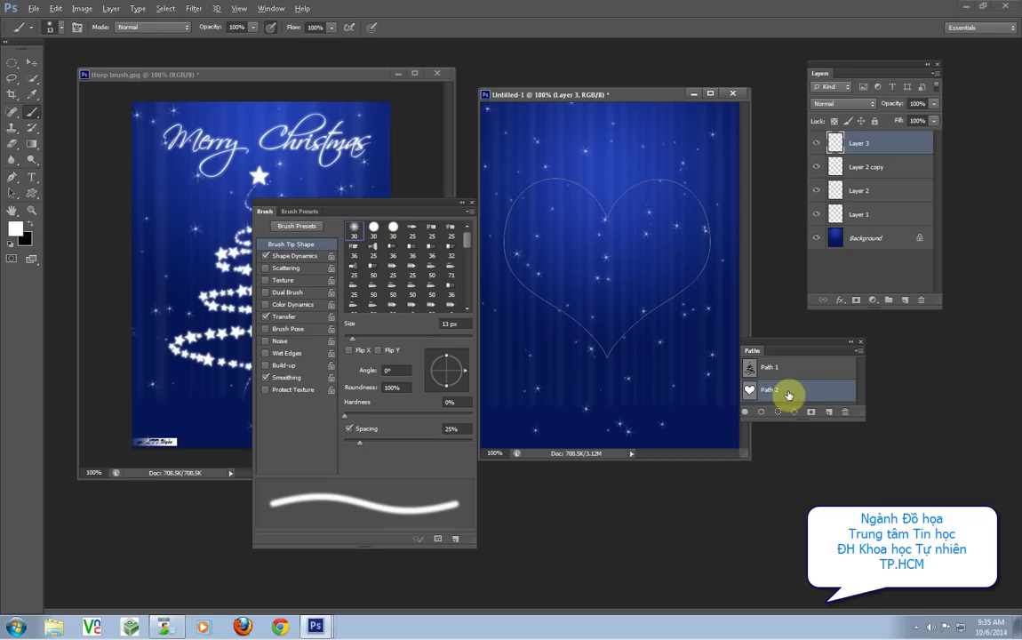
Stroke Path 2 again with the brush, simulating pressure for a tapered line.
right_click(788, 395)
click(809, 457)
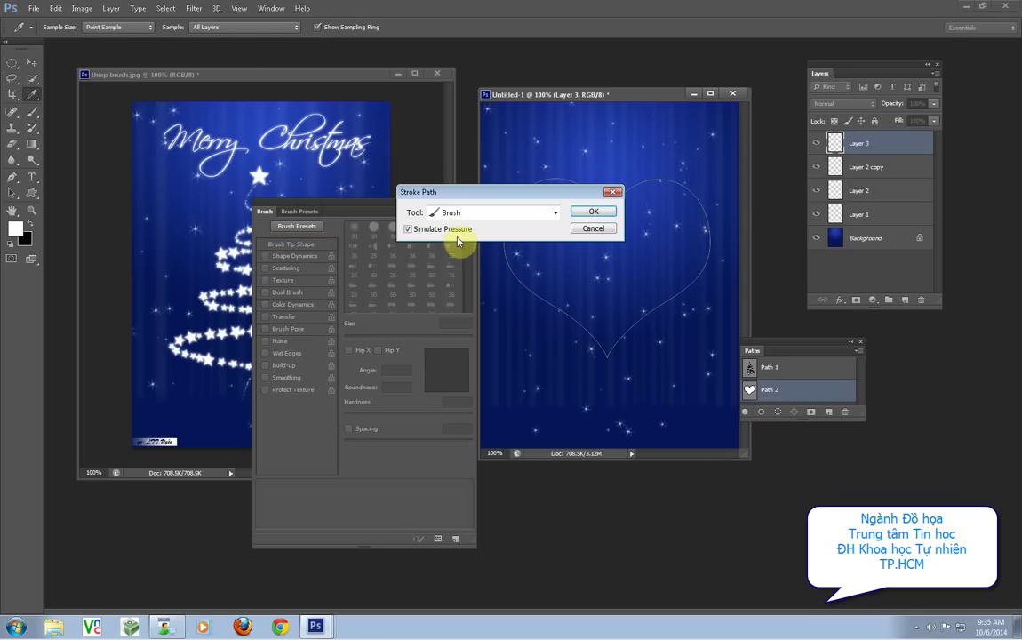
click(592, 228)
key(b)
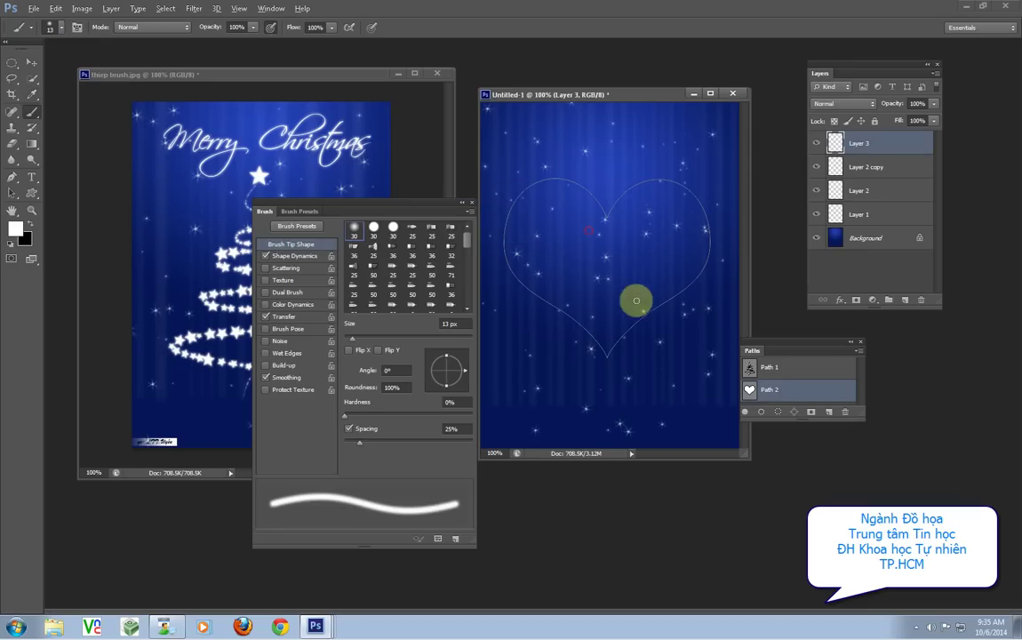
click(762, 412)
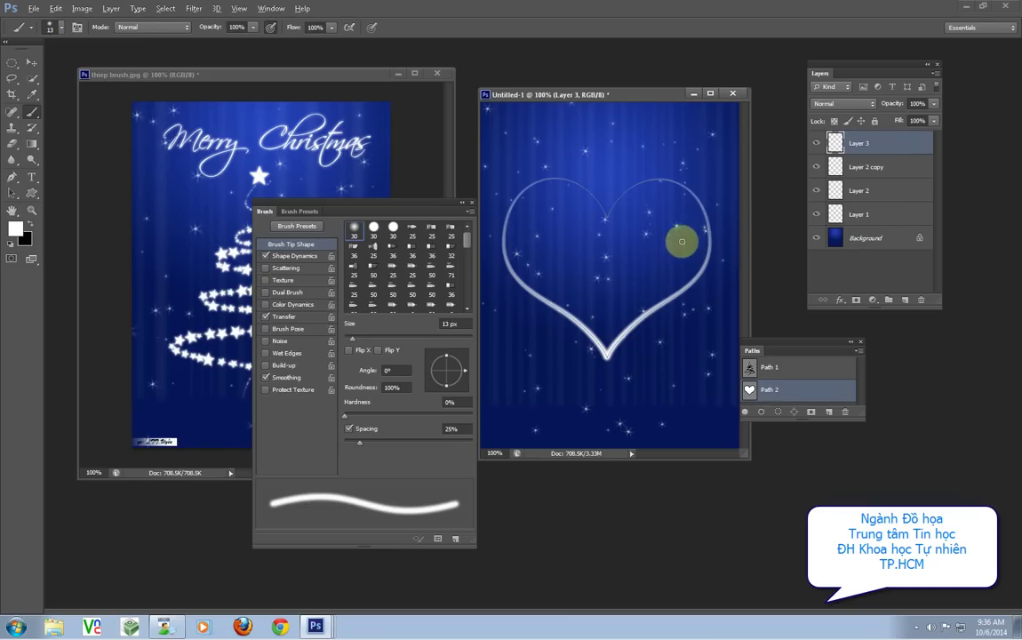
Undo the tapered heart stroke and set the brush spacing to 72%.
drag(862, 416, 862, 471)
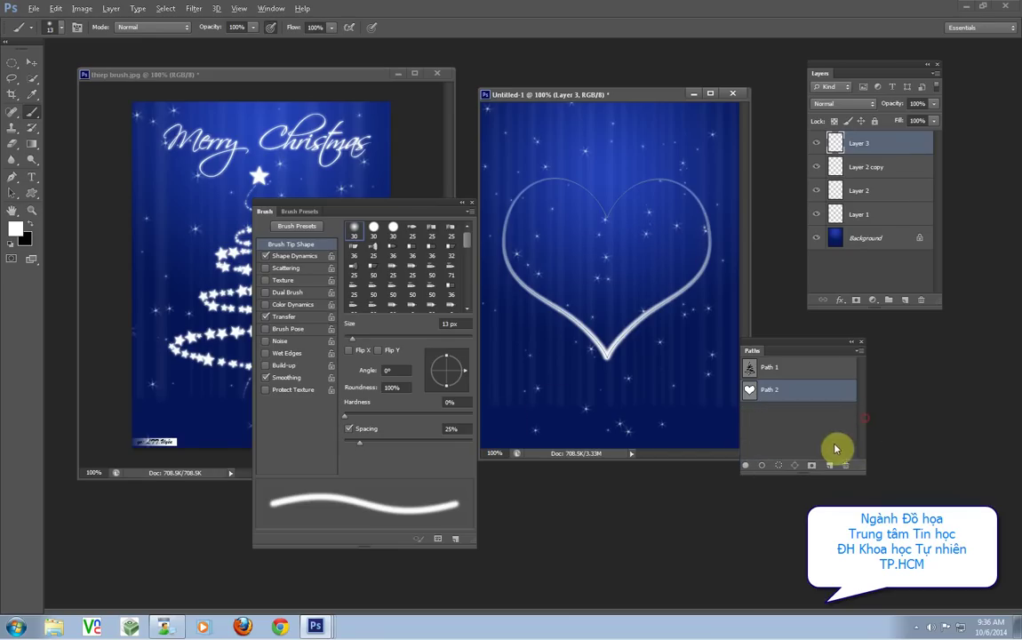
click(831, 430)
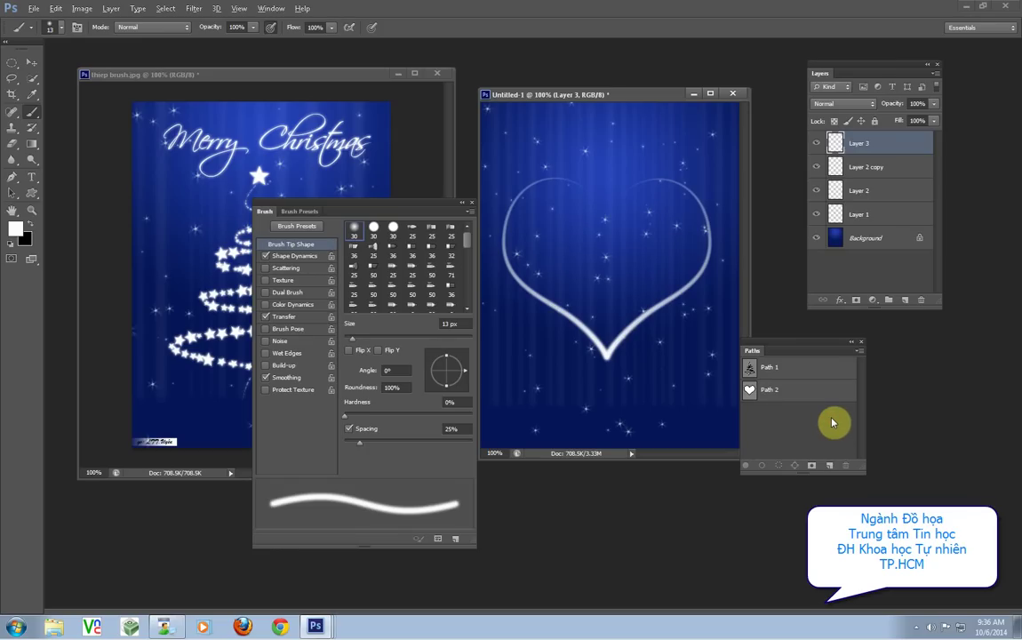
key(ctrl+z)
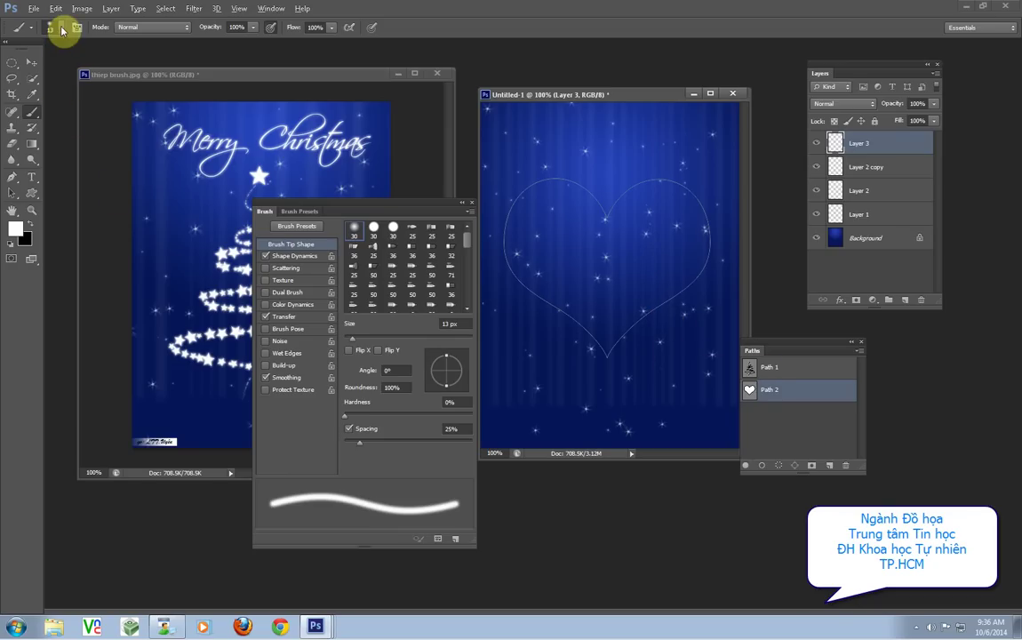
drag(359, 442, 389, 442)
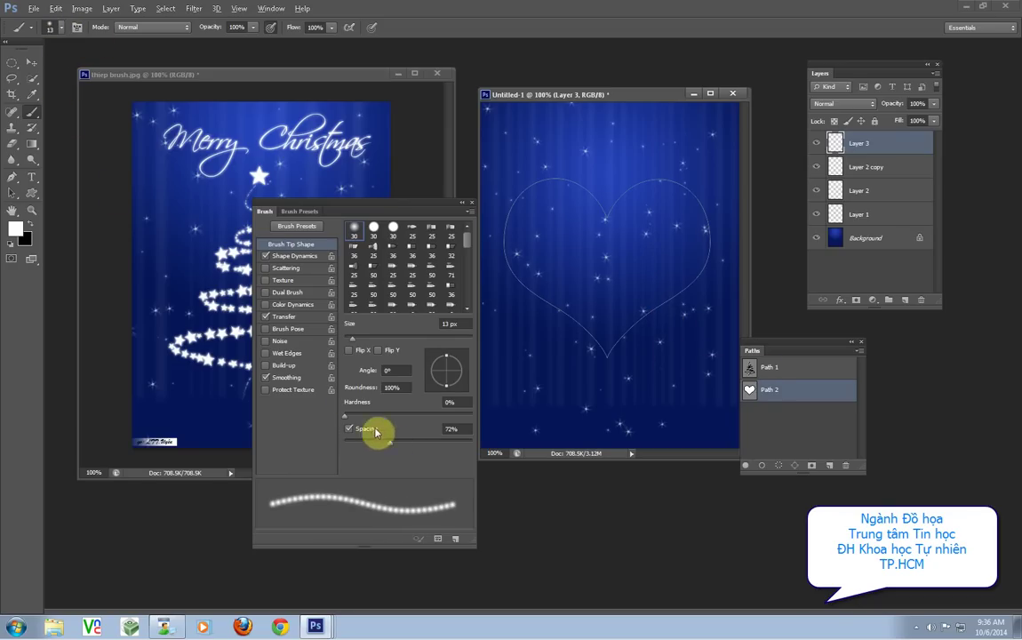
Give the brush 100% size jitter and 257% scattering, then stroke the heart path.
click(286, 255)
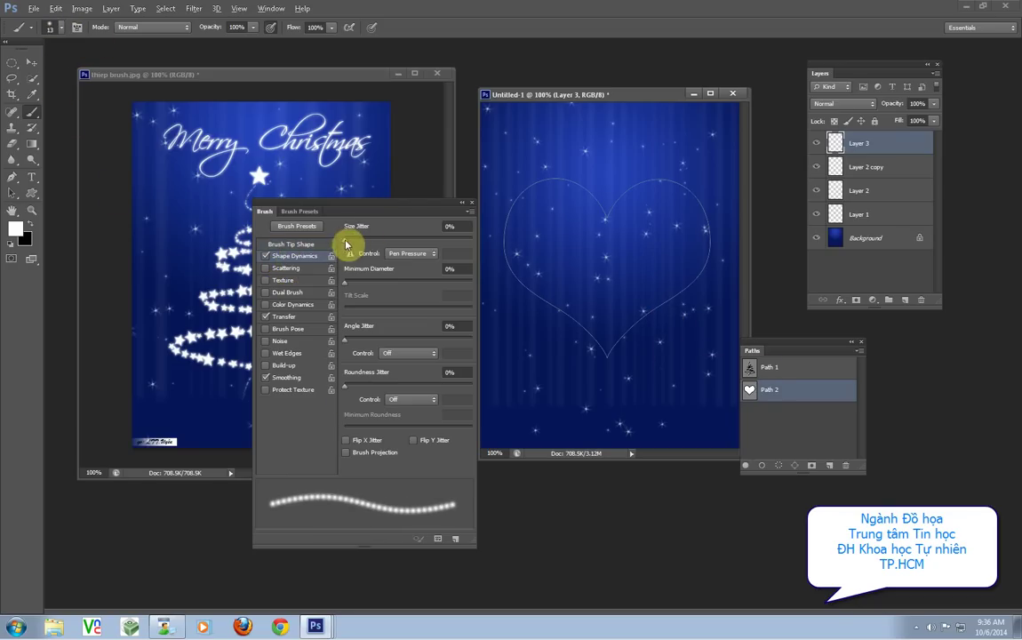
drag(346, 239, 472, 239)
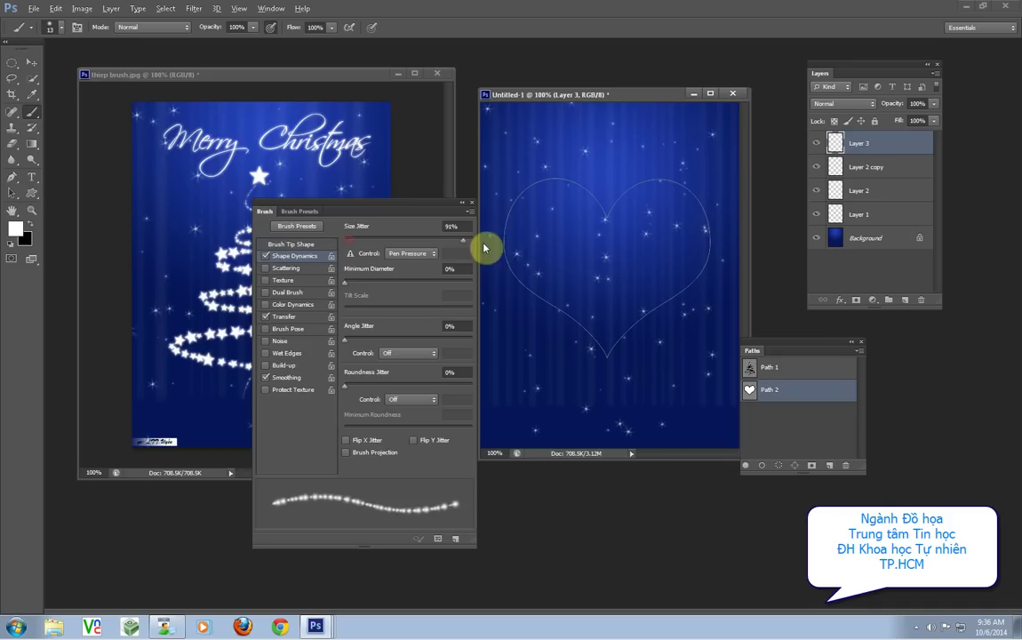
click(286, 267)
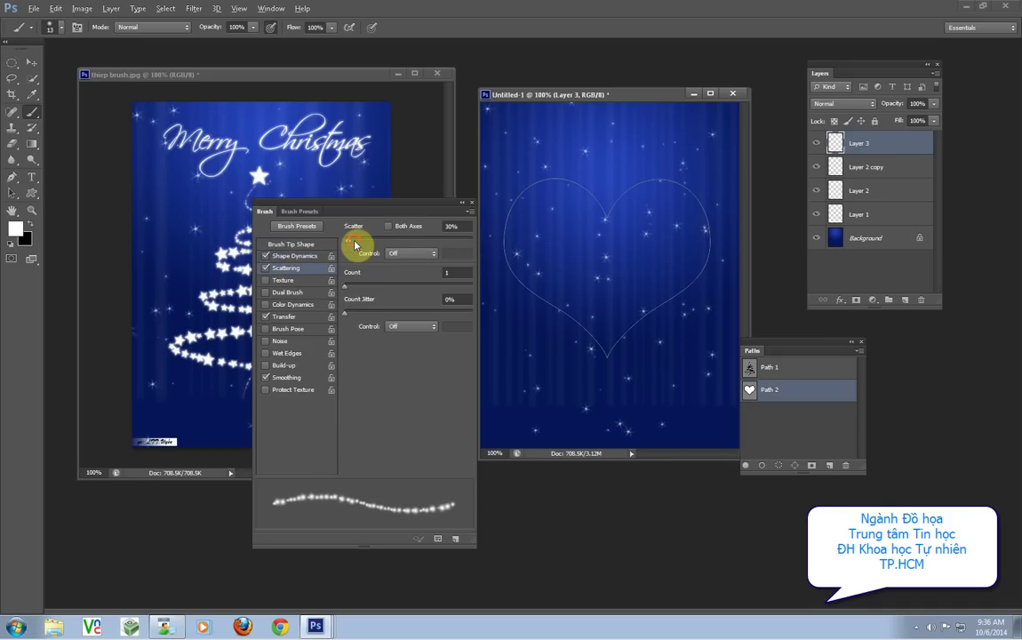
drag(345, 238, 376, 238)
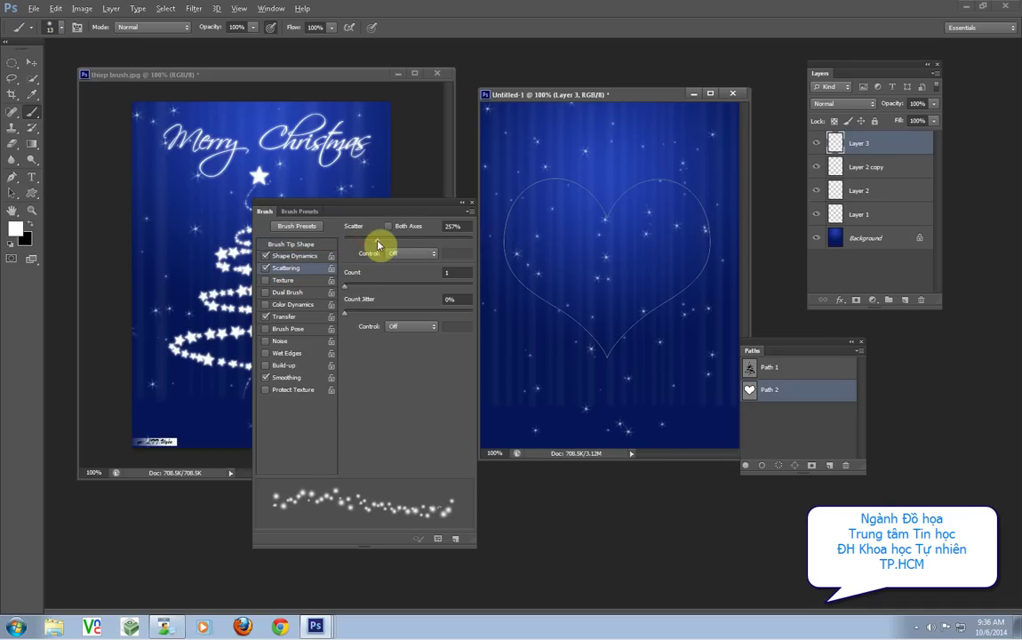
click(762, 469)
Delete Path 2, clear the sparkle heart, and select the spiral Path 1.
click(776, 431)
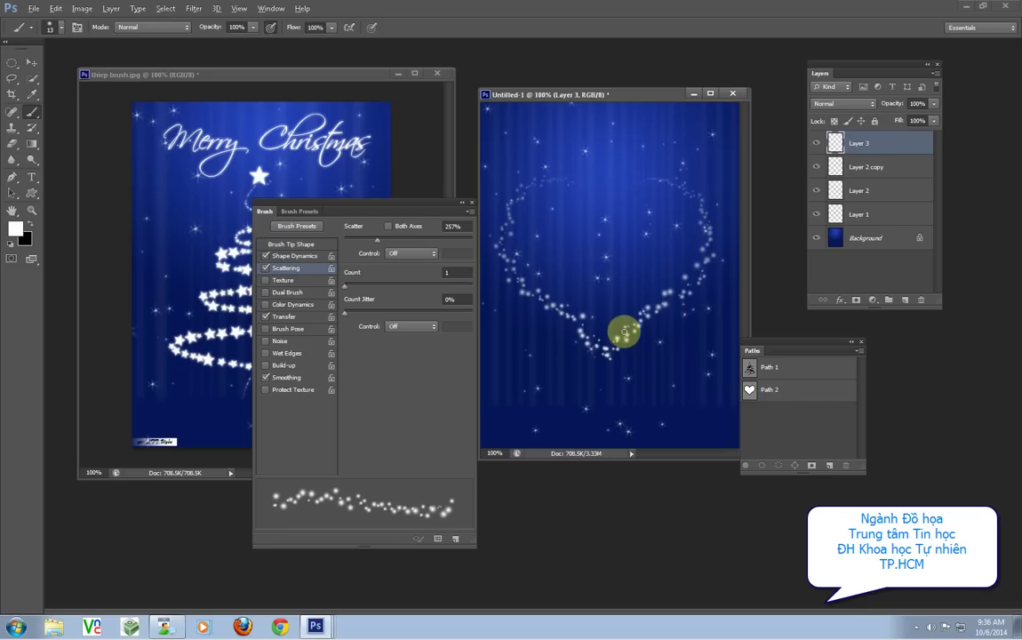
click(844, 463)
click(771, 368)
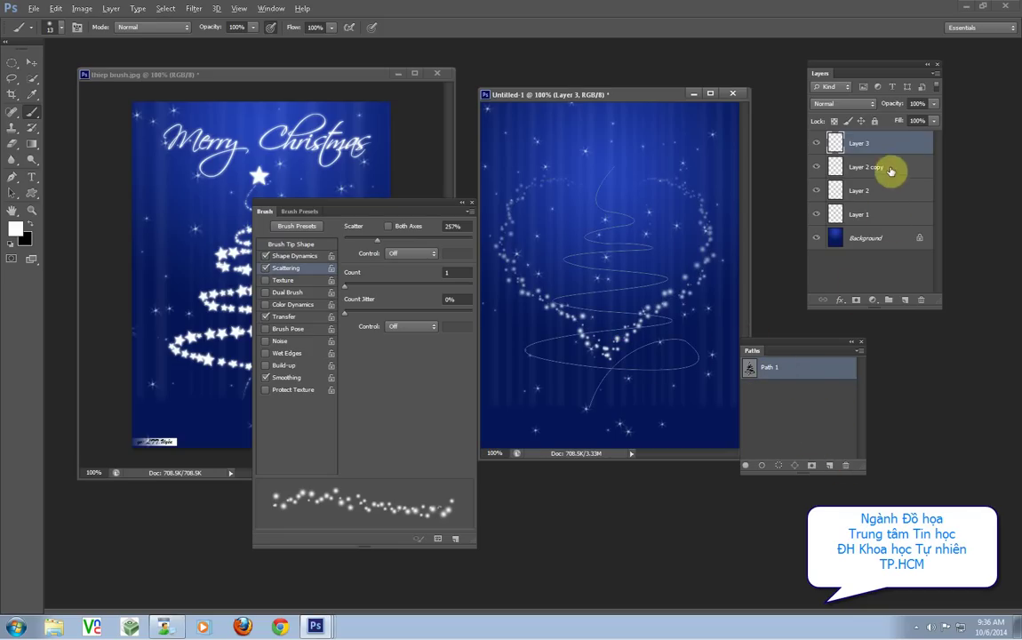
drag(891, 171, 906, 302)
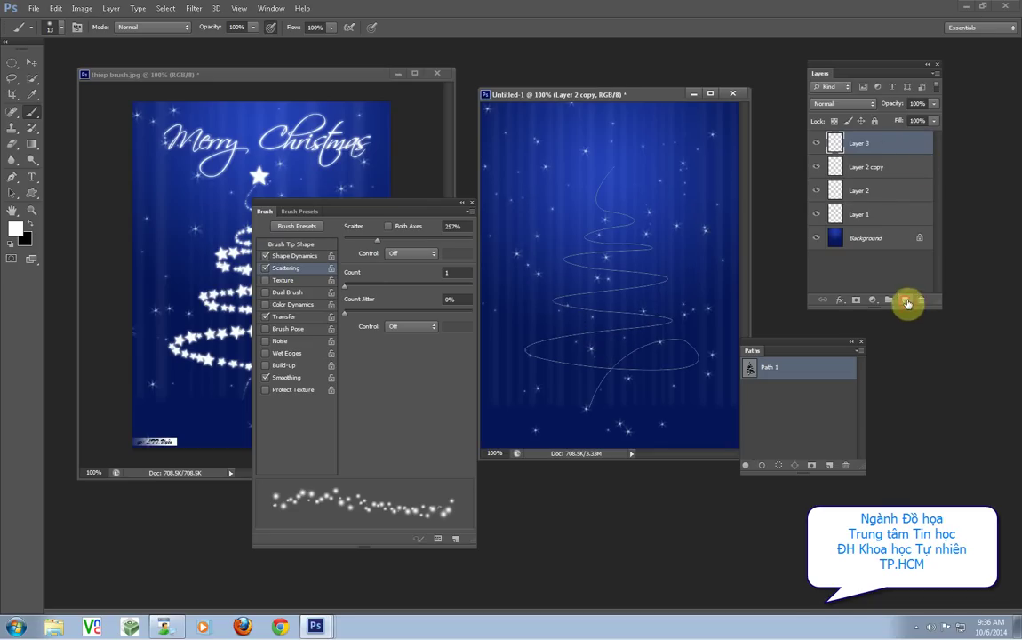
Switch to a 47 px star brush tip with size variation and 82% spacing.
click(269, 27)
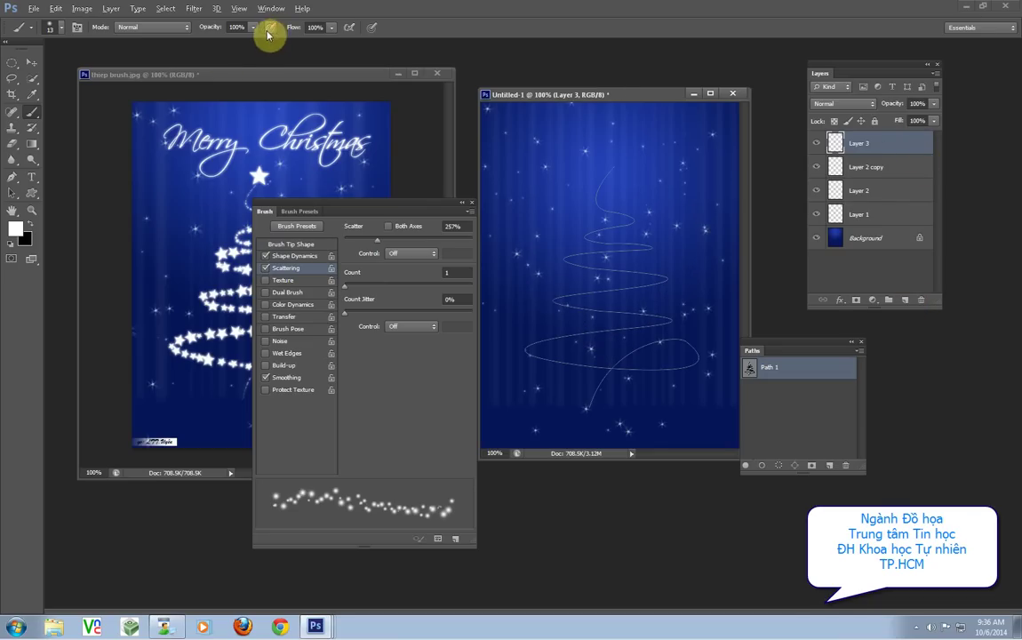
click(61, 27)
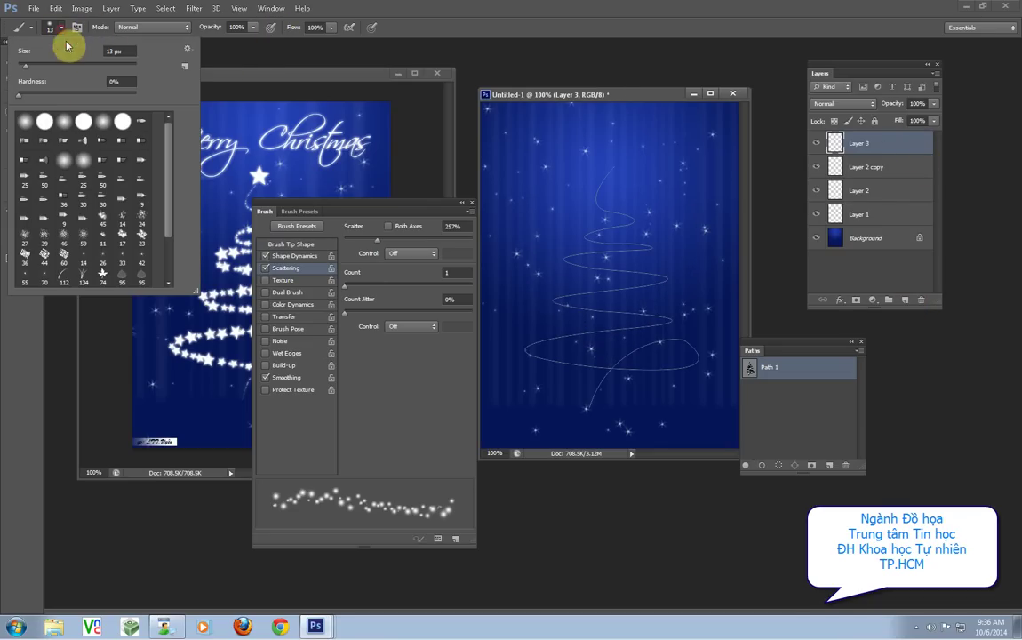
drag(167, 204, 167, 255)
click(102, 277)
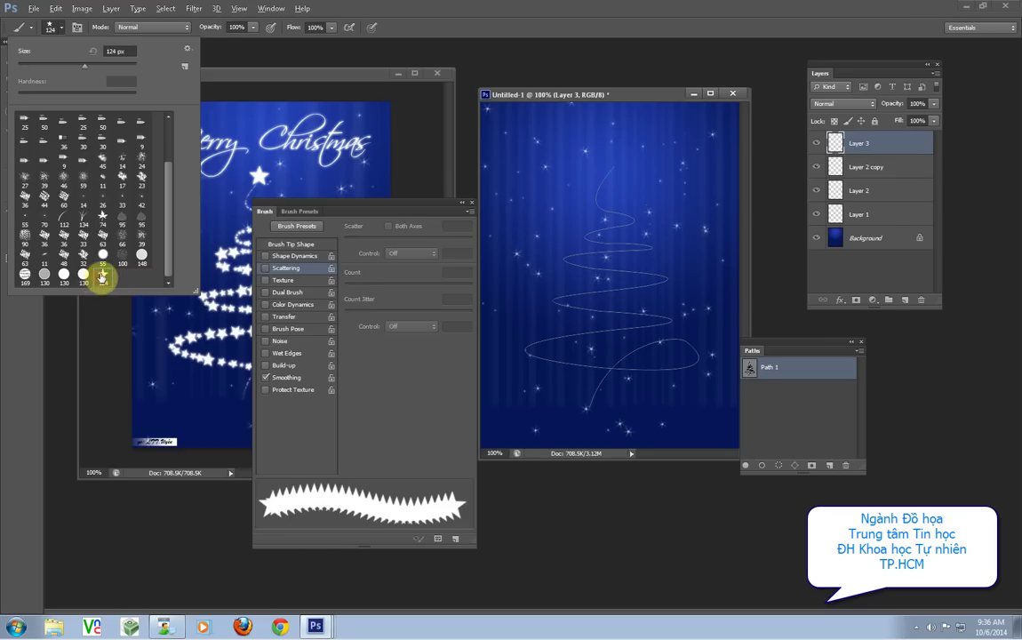
click(285, 259)
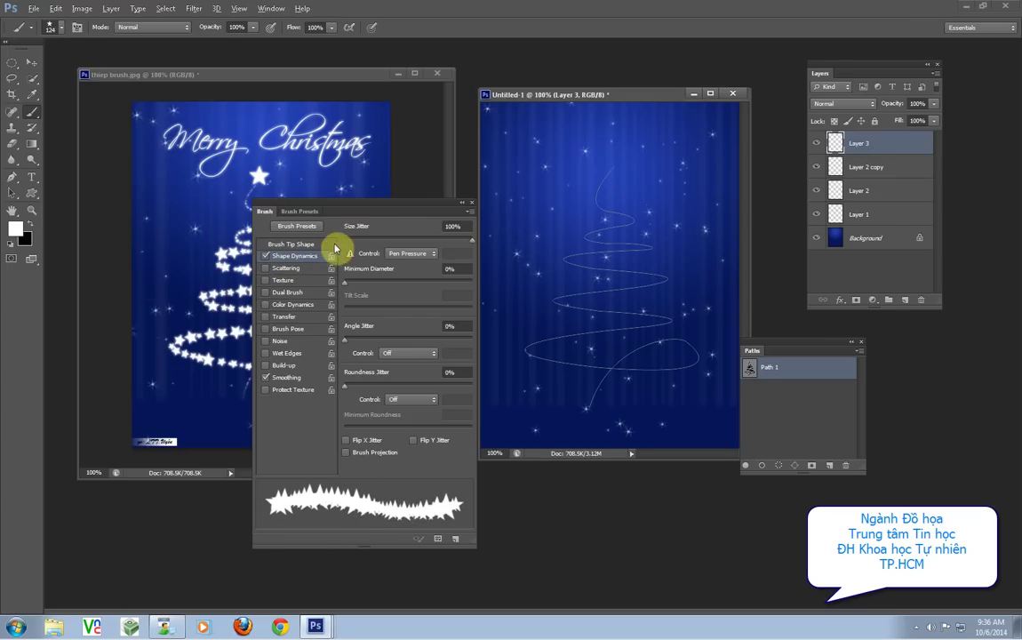
click(291, 243)
drag(362, 442, 395, 443)
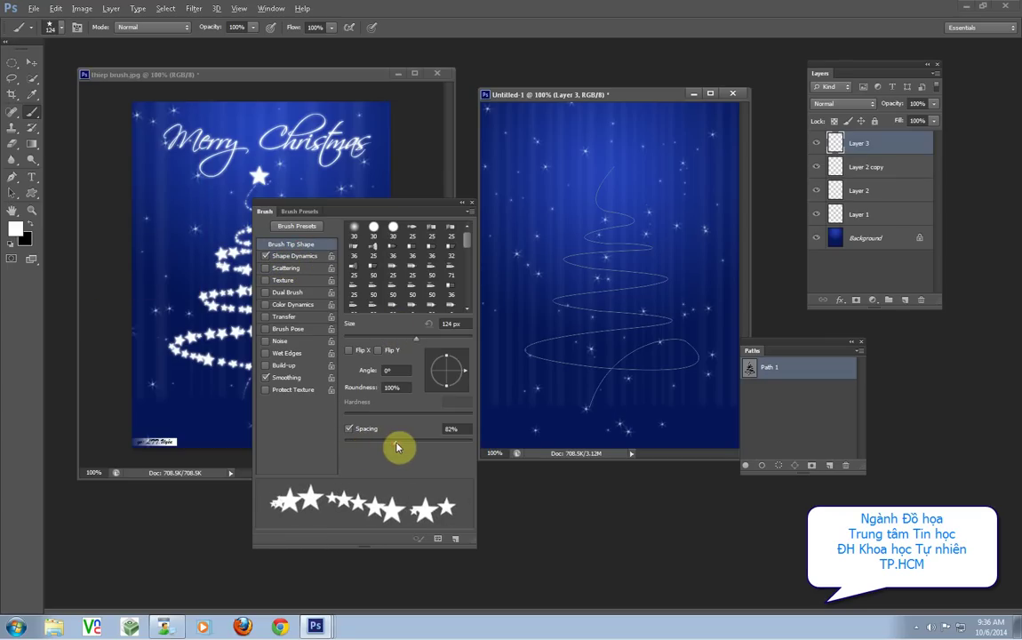
drag(414, 338, 373, 338)
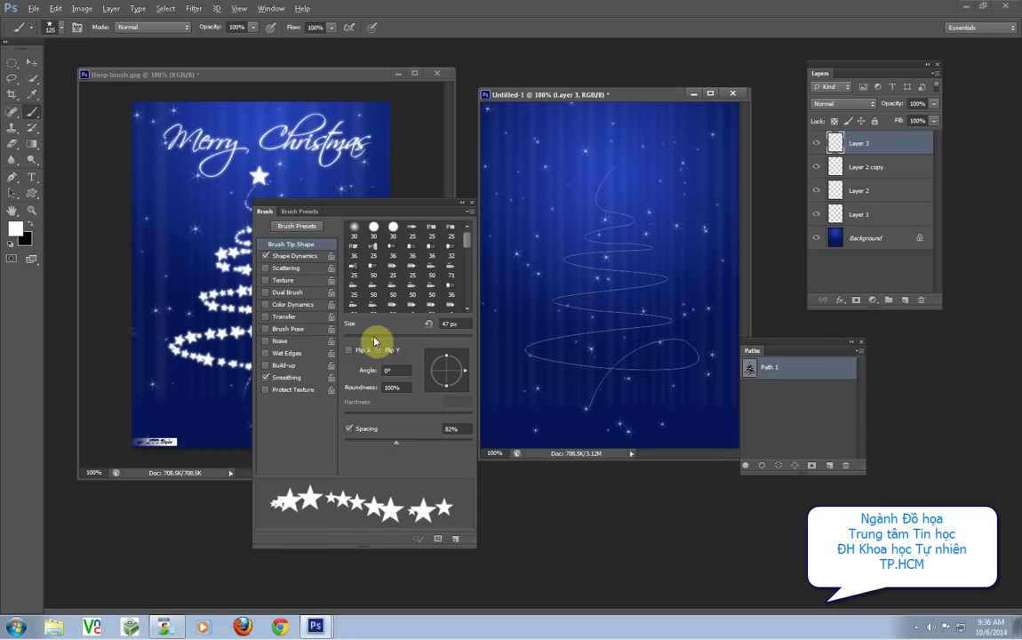
Stroke the spiral path with stars using simulated pressure, then hide the path.
right_click(806, 370)
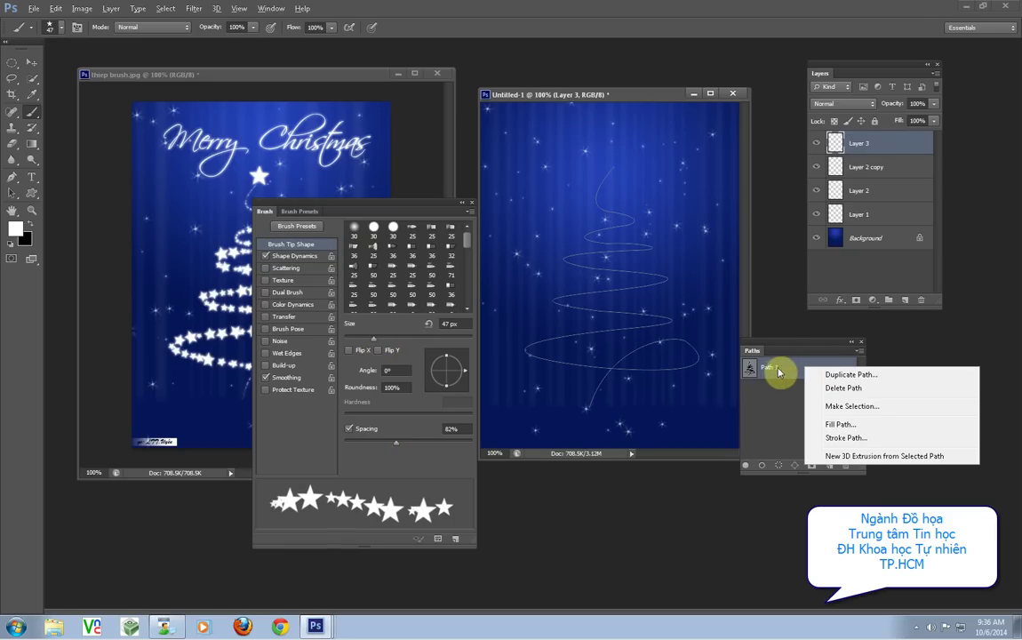
click(840, 438)
click(434, 230)
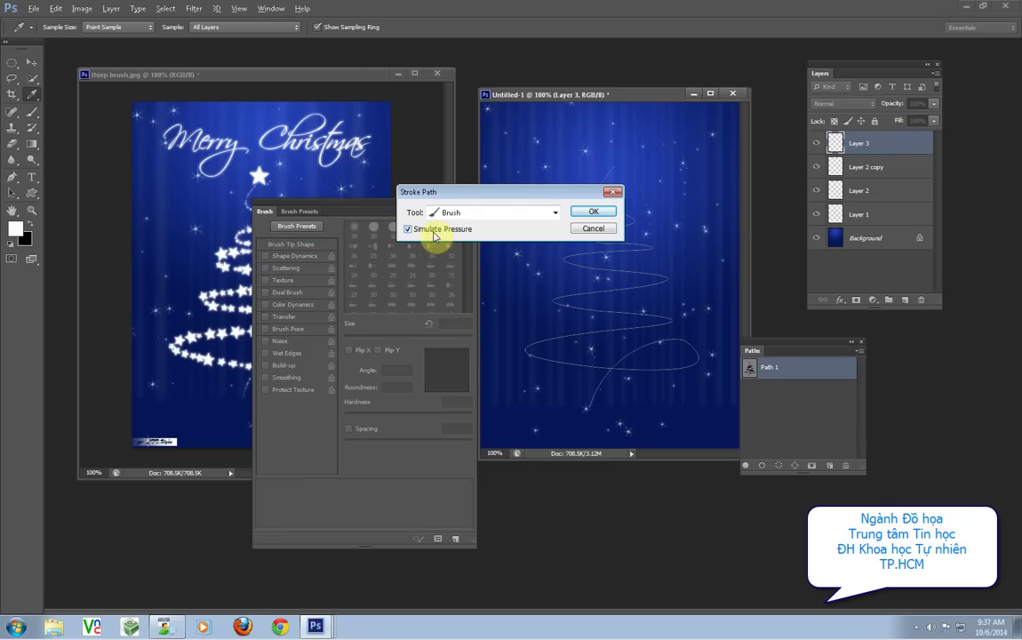
click(586, 211)
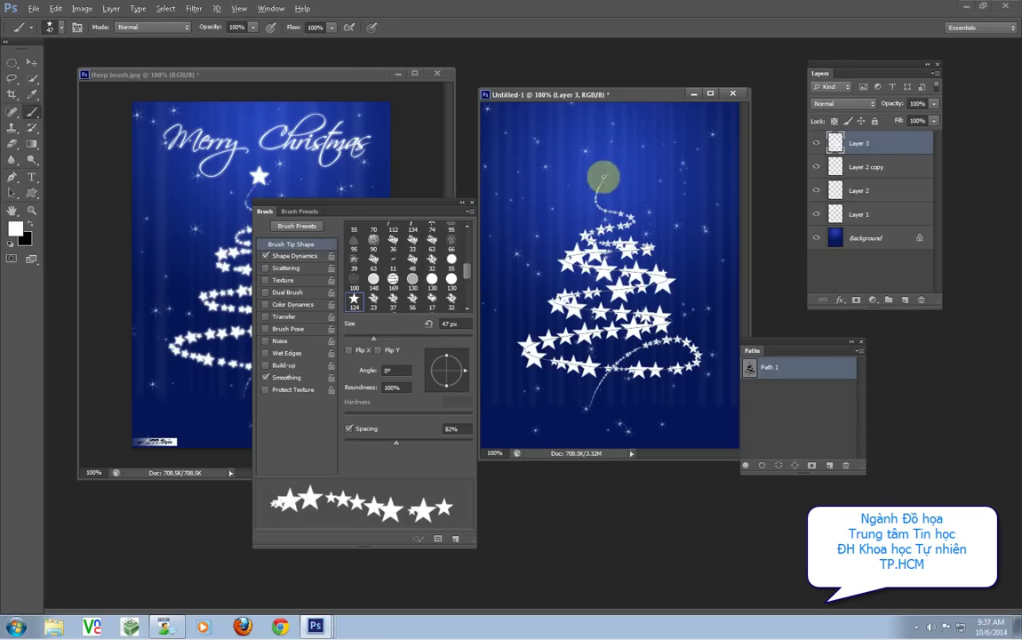
click(785, 404)
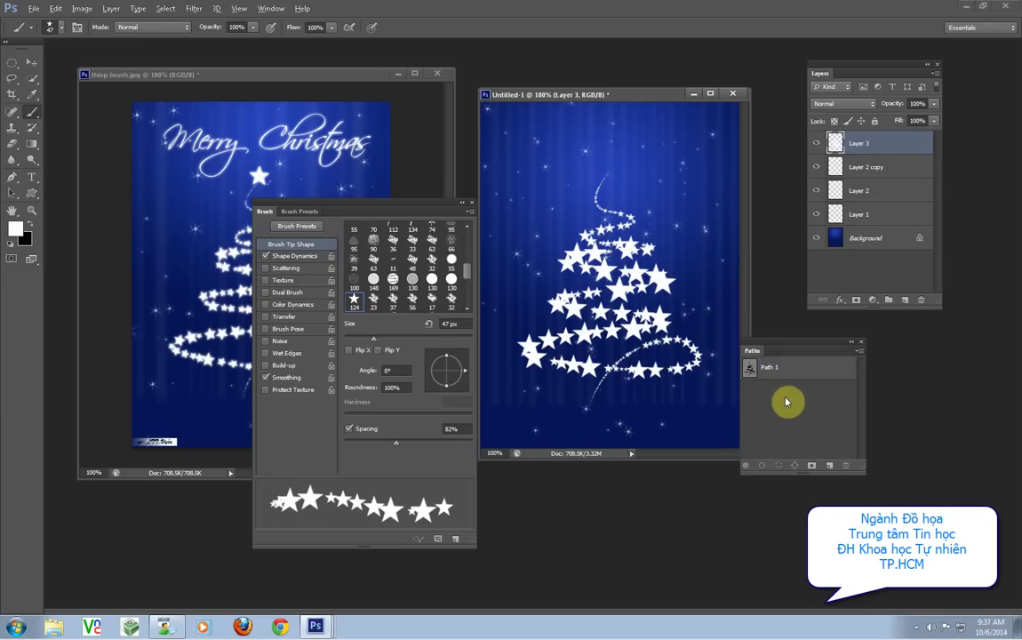
Undo that stroke and restroke the spiral with the star brush shrunk to 20 px.
key(ctrl+z)
click(766, 369)
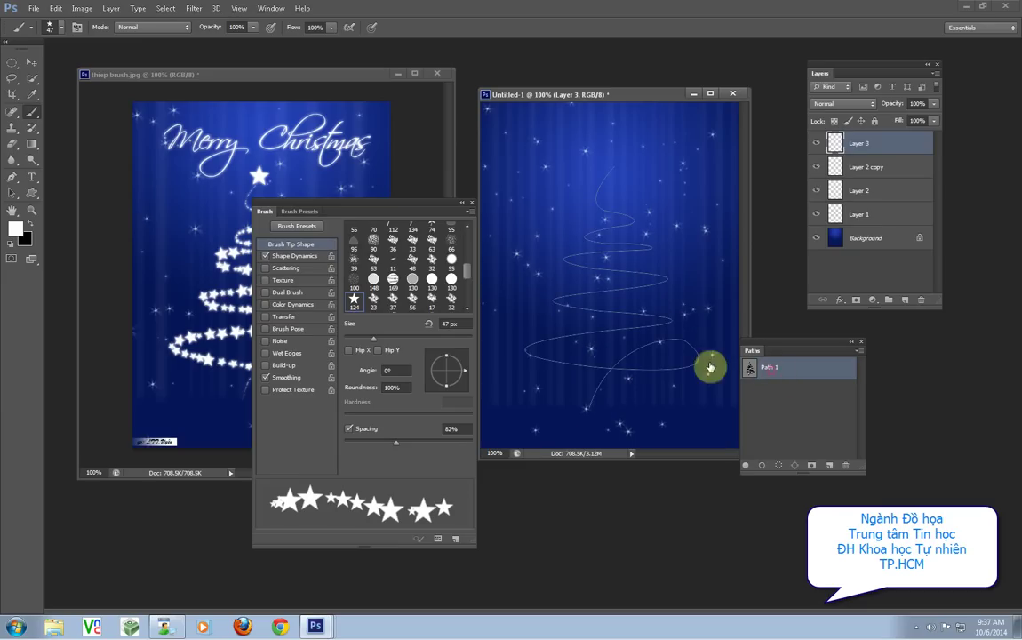
key(bracketleft)
key(bracketleft)
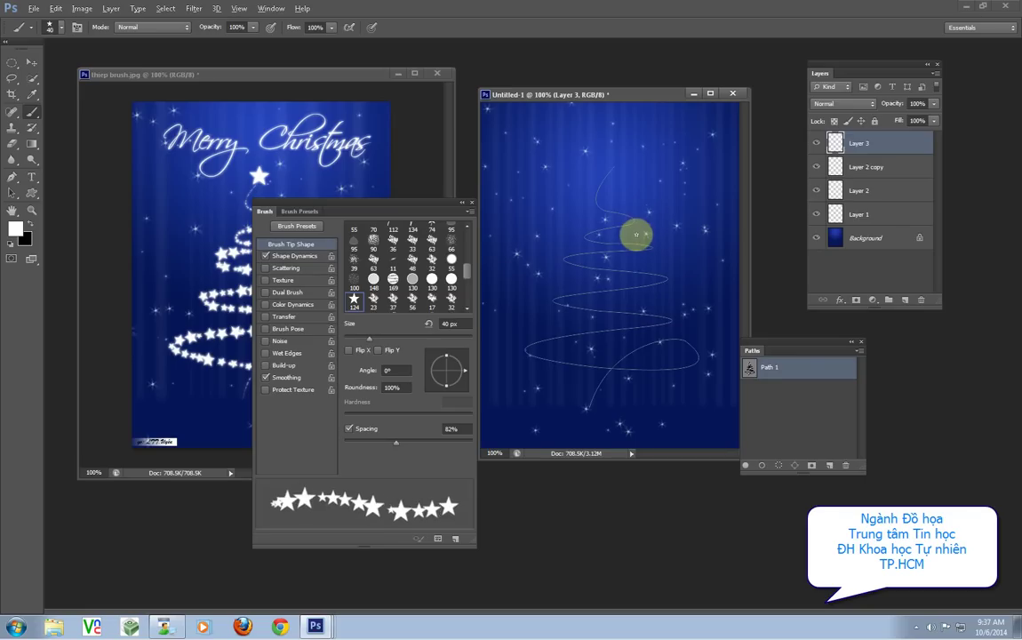
key(bracketleft)
key(bracketleft)
key(bracketleft)
key(bracketleft)
click(762, 465)
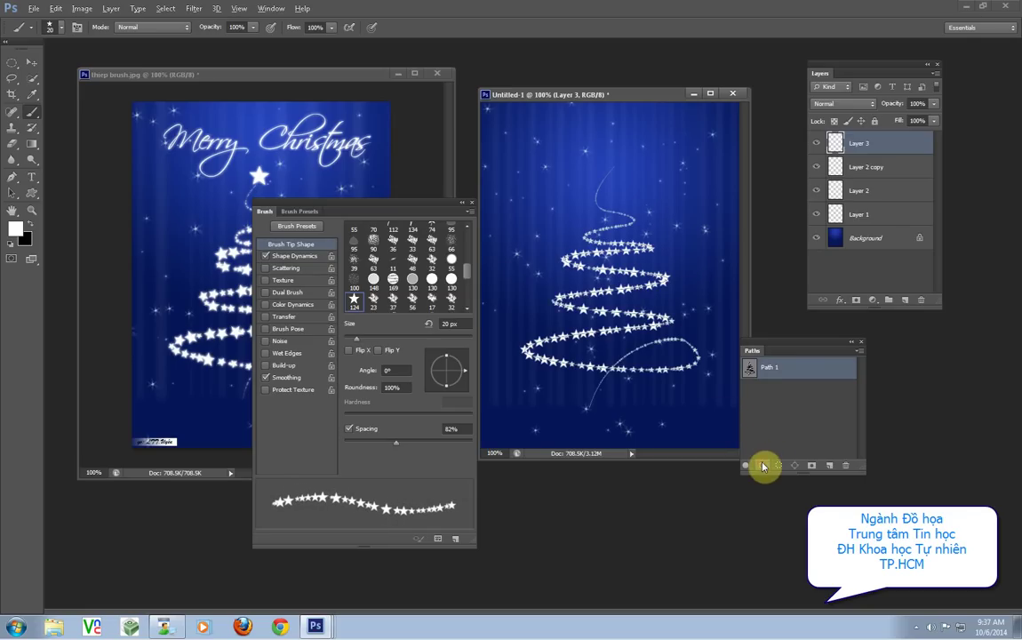
click(780, 407)
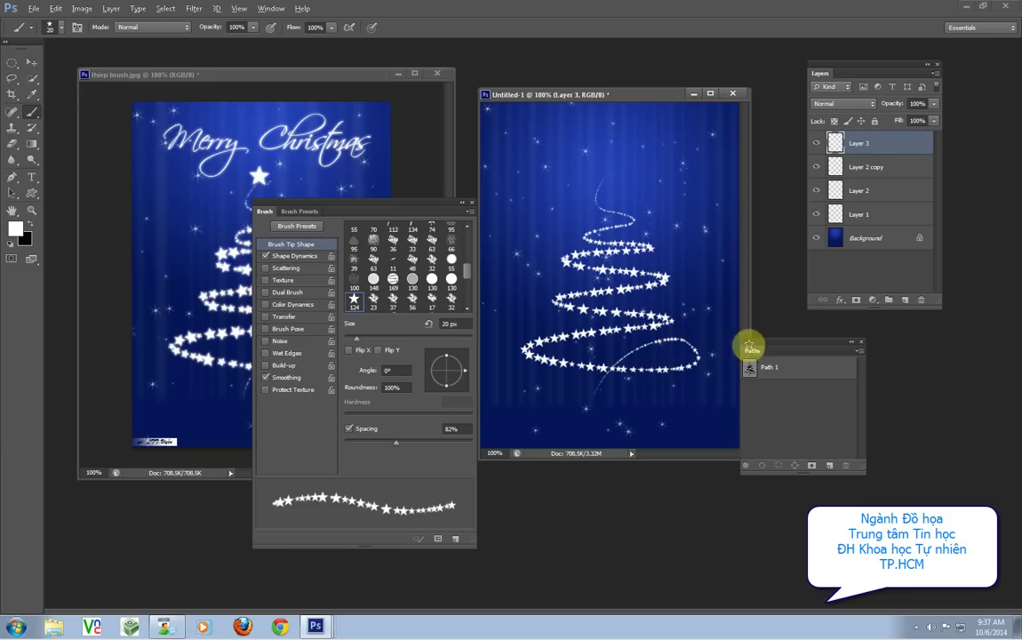
Add a white Outer Glow at about 63% opacity to the star layer; enlarge the brush.
click(839, 302)
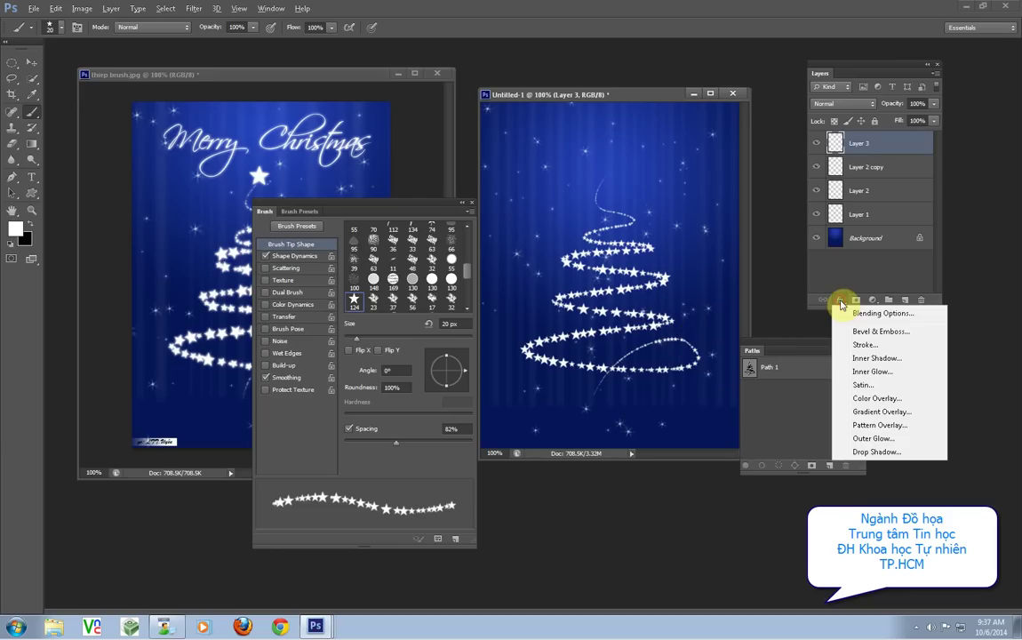
click(876, 440)
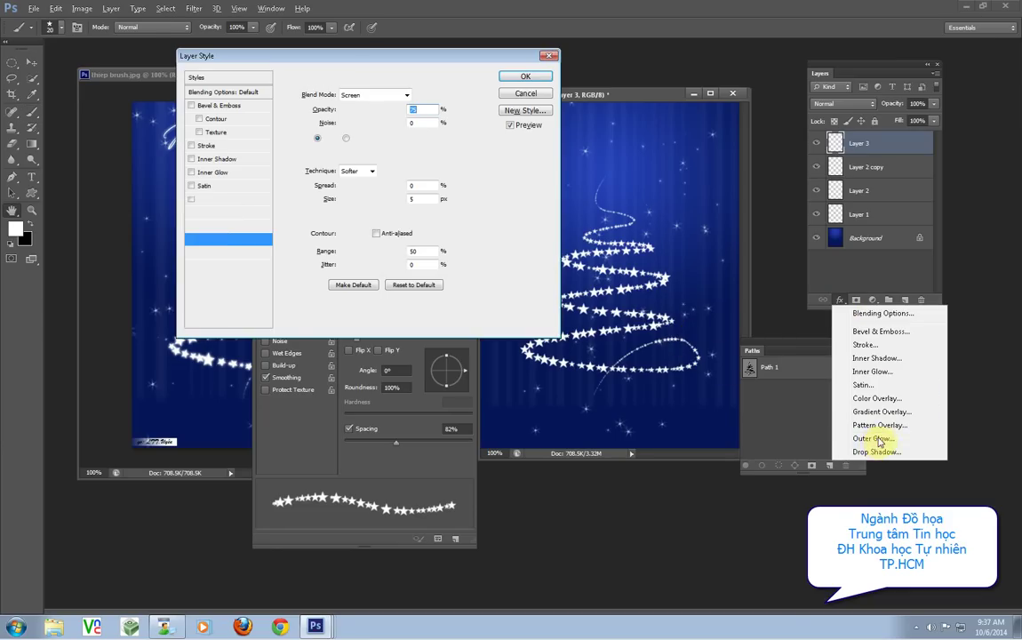
click(332, 140)
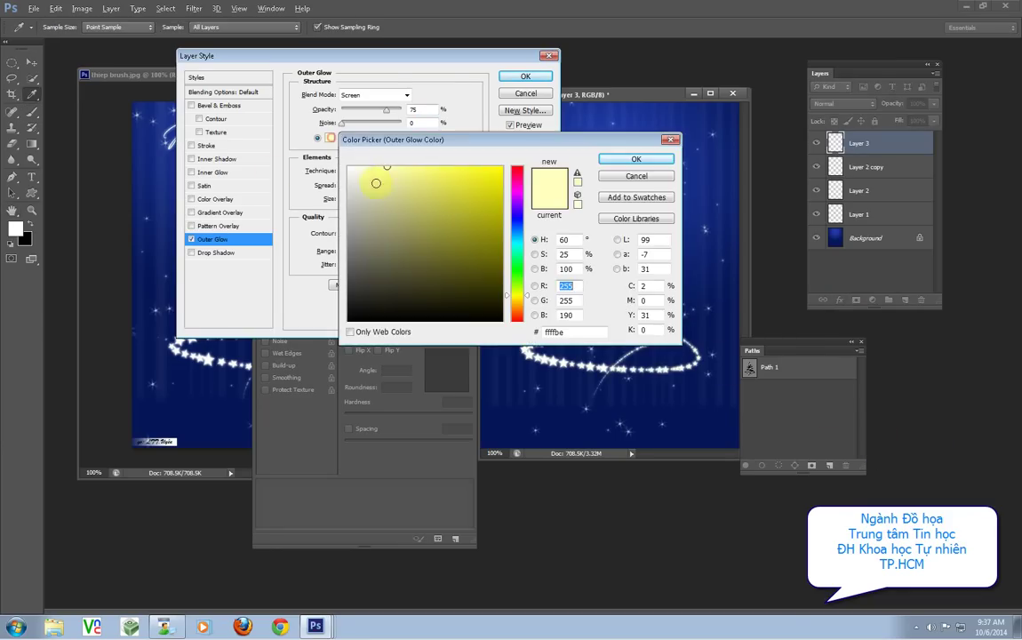
click(544, 144)
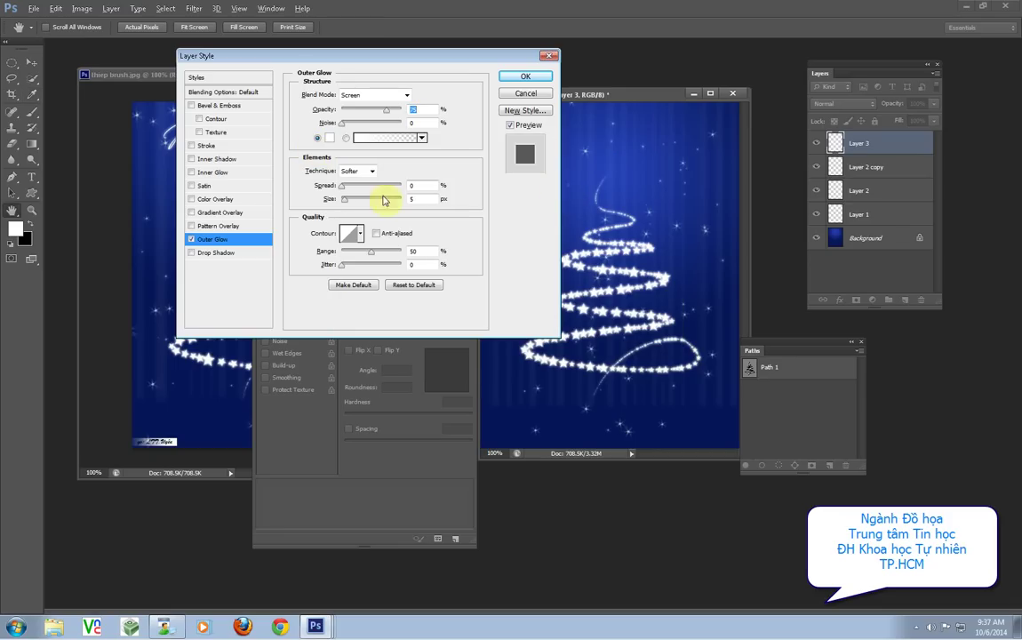
drag(387, 110, 379, 112)
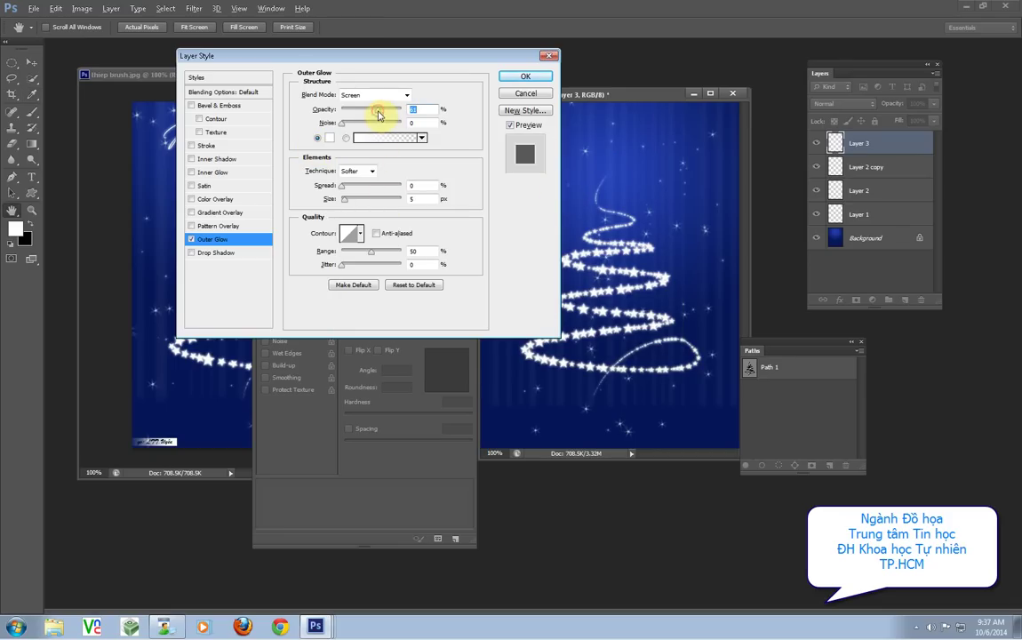
click(520, 76)
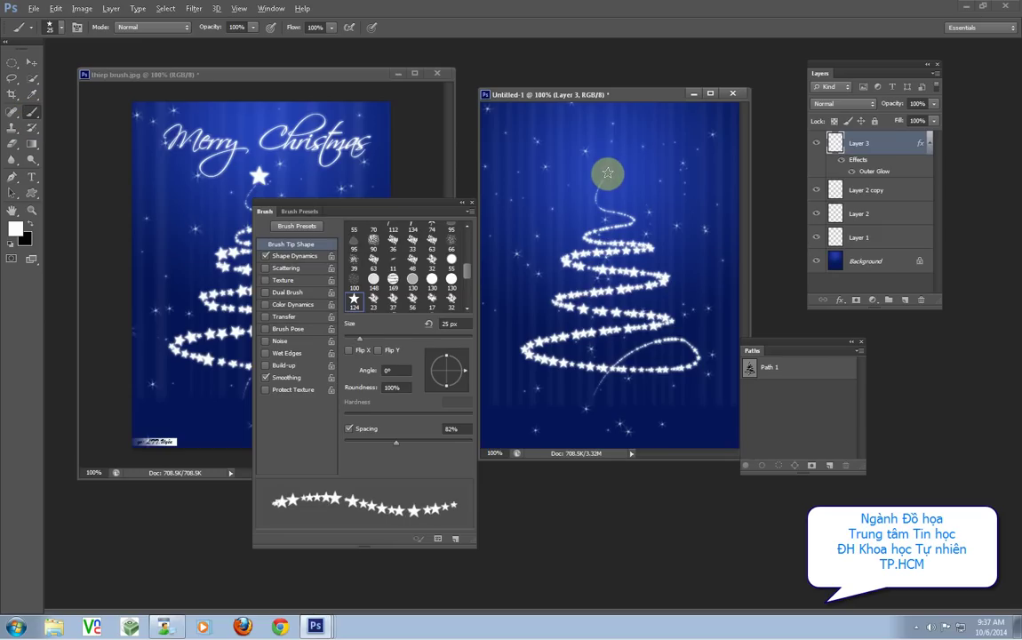
key(bracketright)
key(bracketright)
key(bracketright)
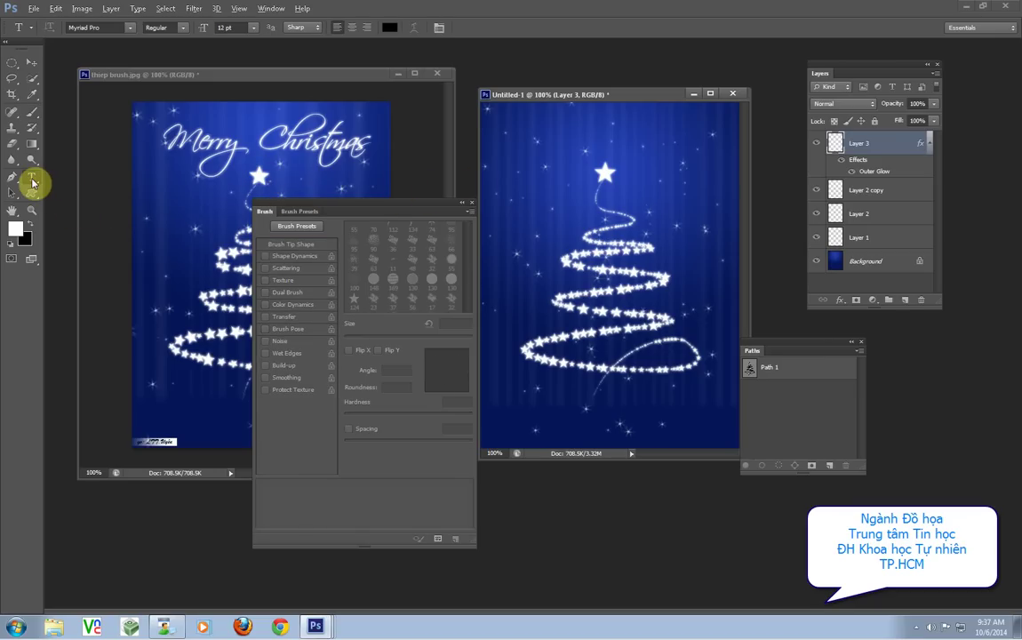
Type 'Merry Christmas' near the top left, coloured white sampled from the reference card.
click(510, 156)
text(Merry Christmas)
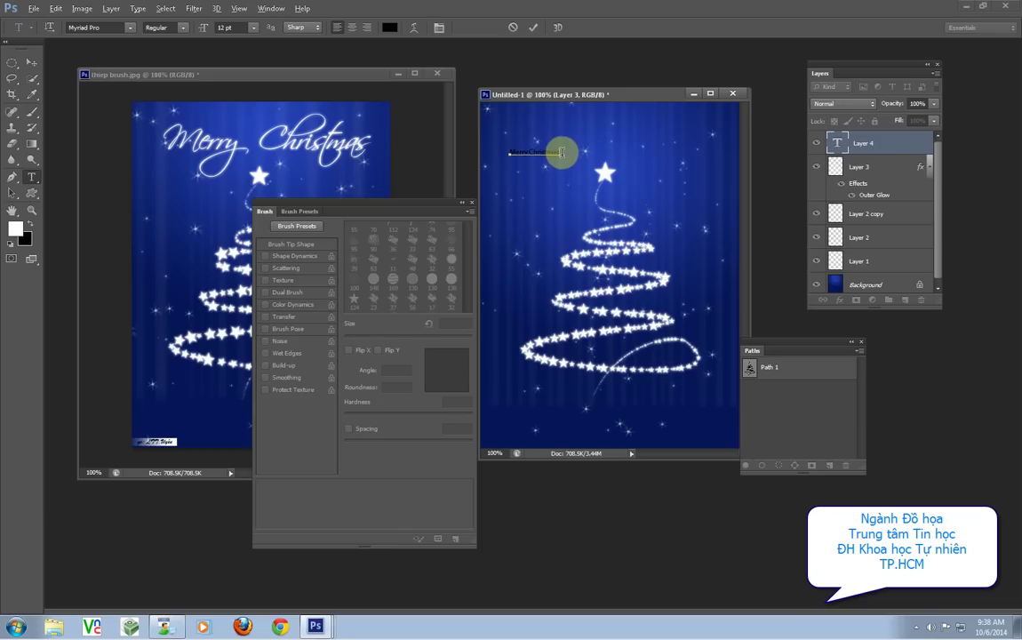
drag(562, 152, 508, 153)
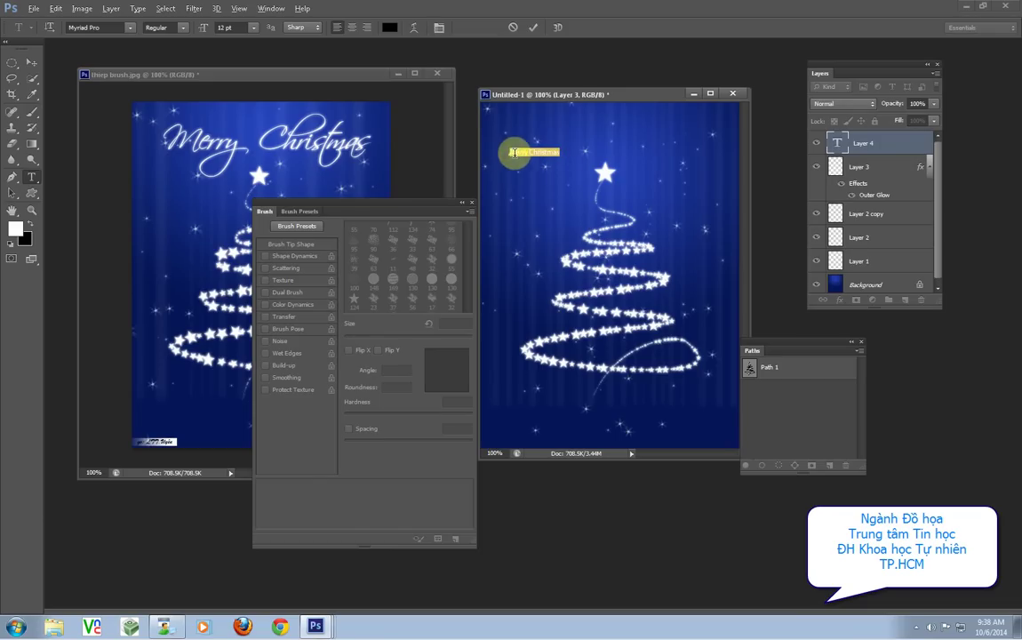
click(389, 28)
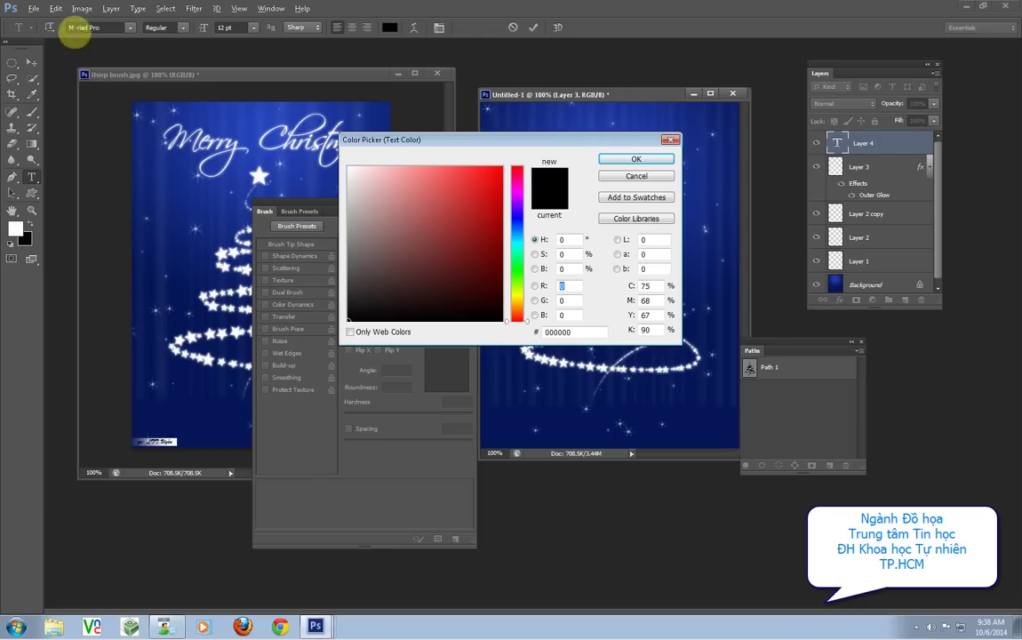
click(342, 162)
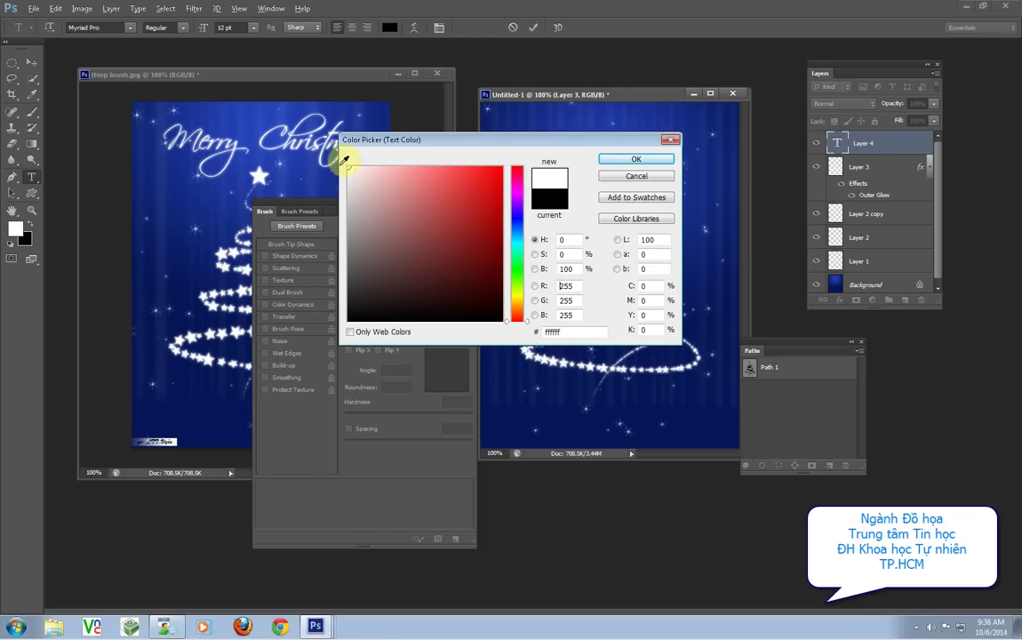
click(634, 163)
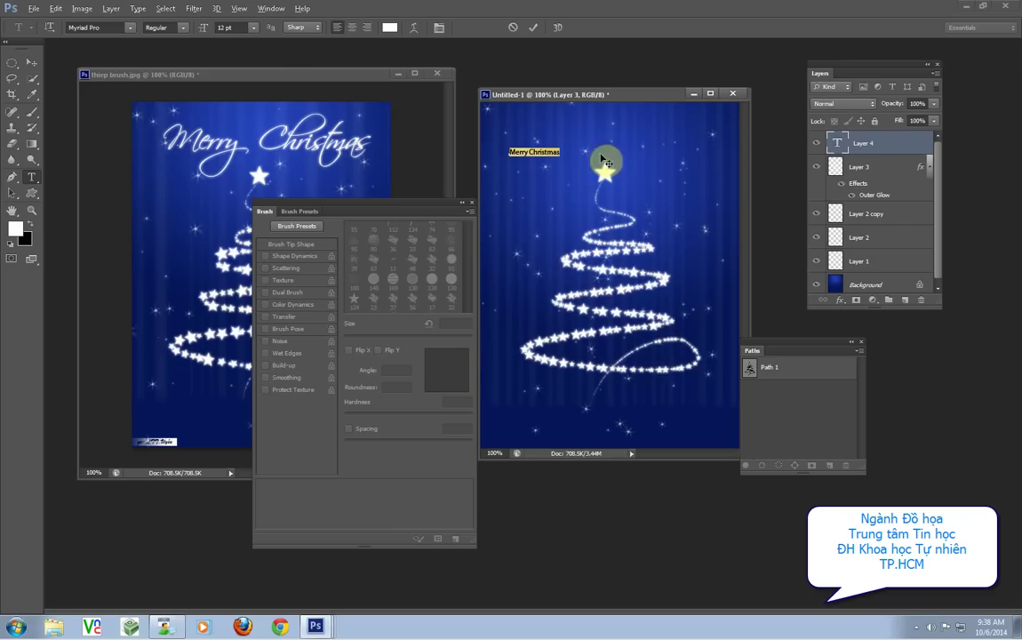
Set the 'Merry Christmas' text to 48 pt in the ScriptS font and commit it.
click(253, 28)
click(245, 207)
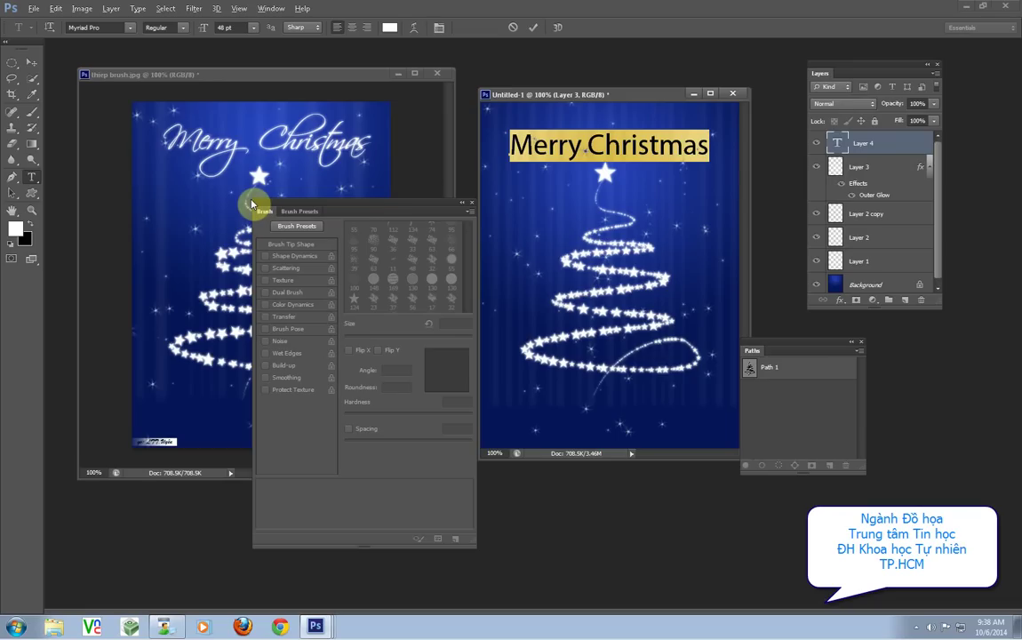
click(85, 27)
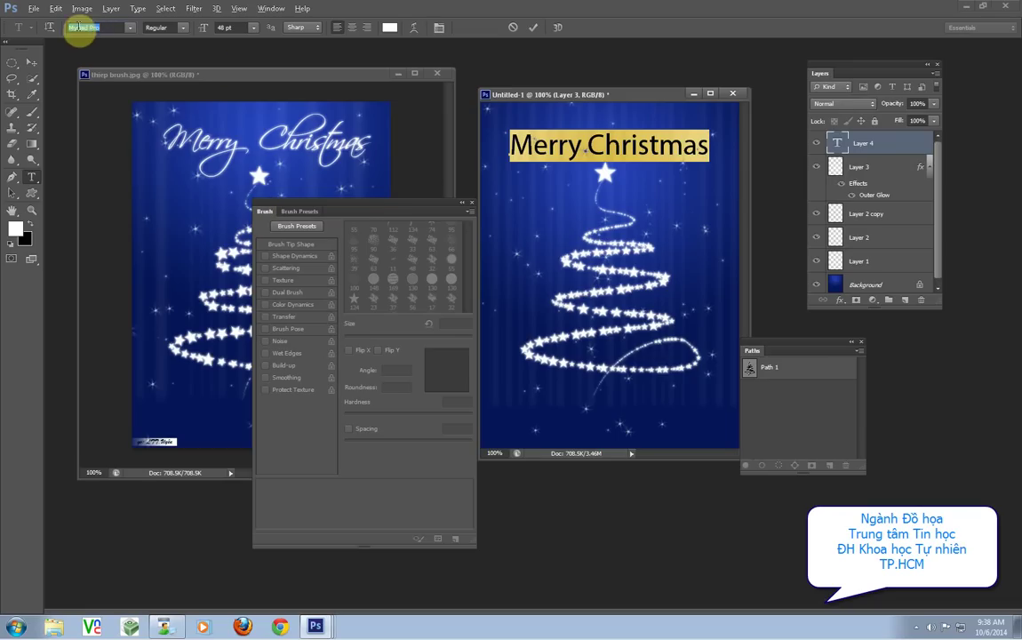
key(Down)
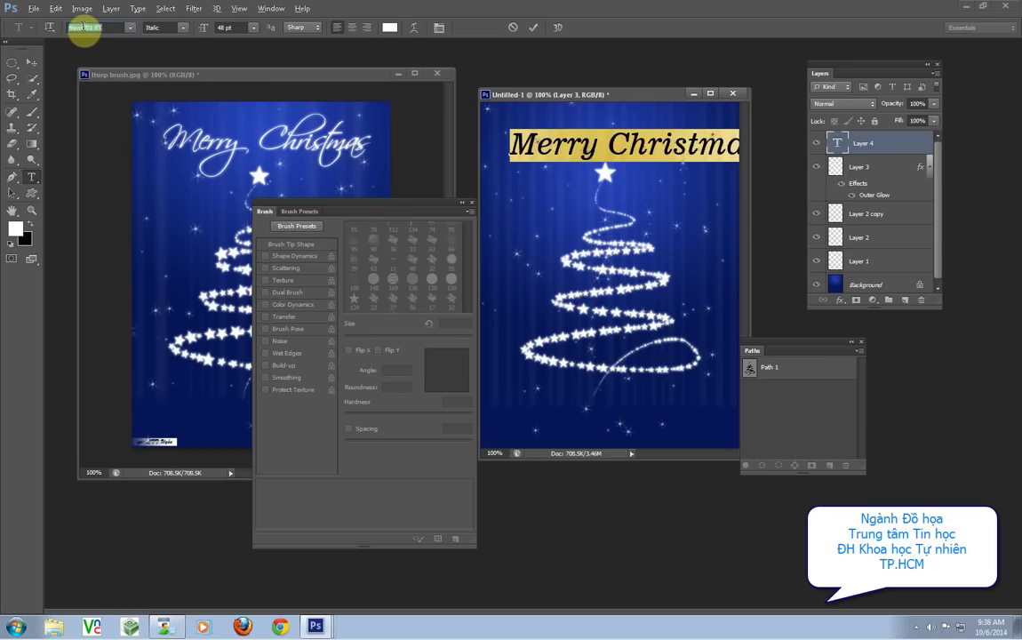
key(Down)
key(Down)
key(Down)
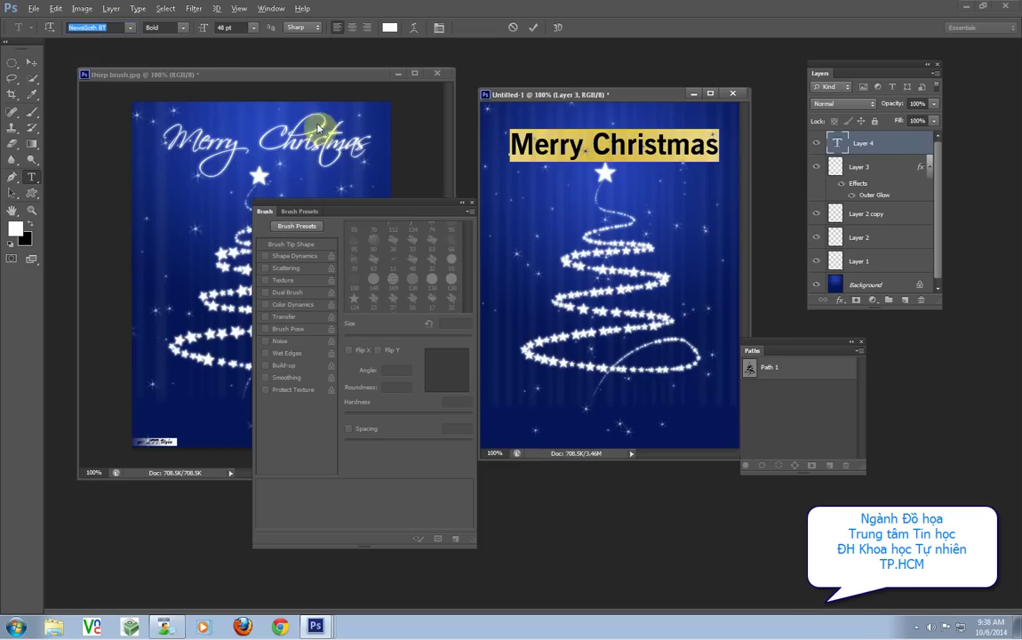
text(Sakkal Majalla)
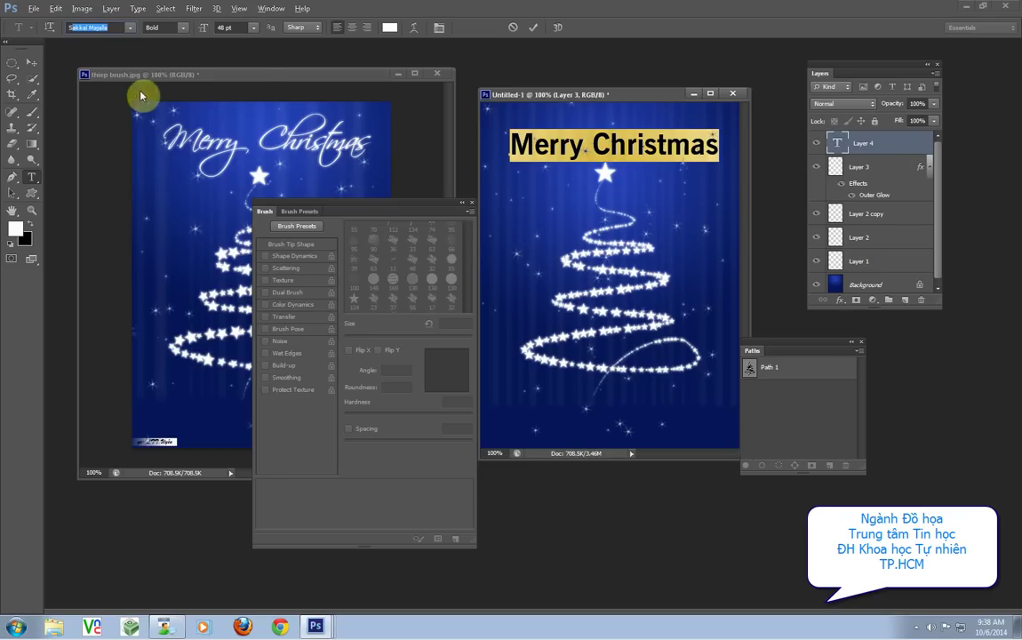
click(131, 30)
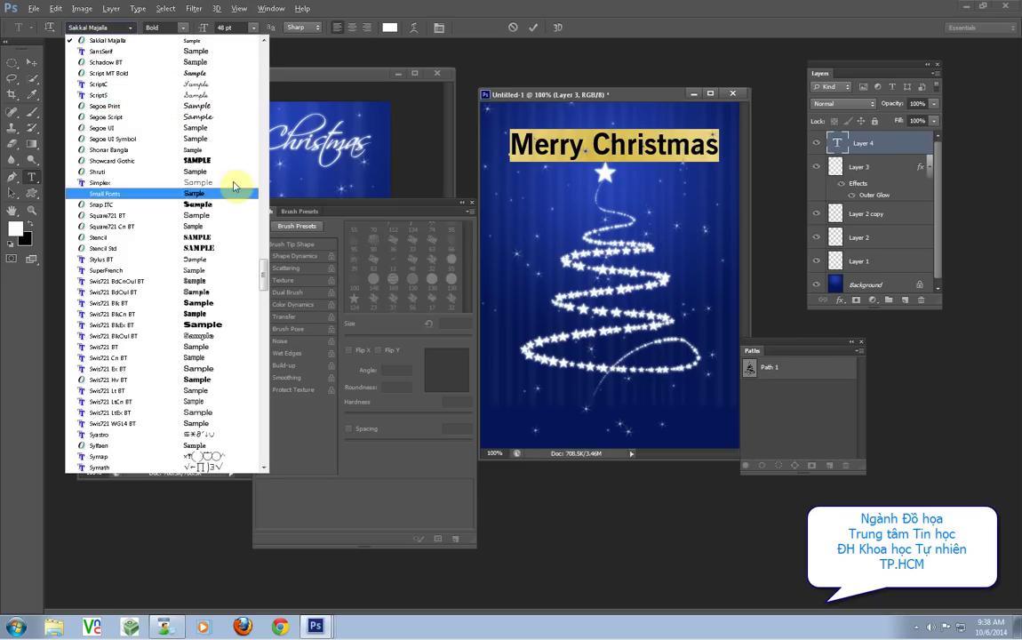
scroll(266, 271, up, 2)
scroll(268, 270, up, 2)
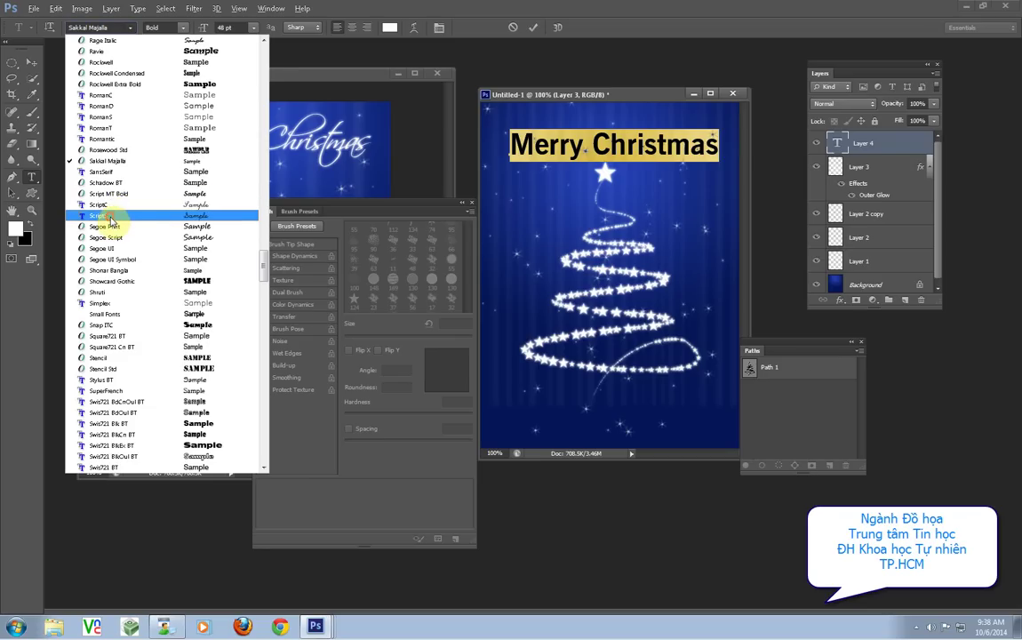
click(110, 218)
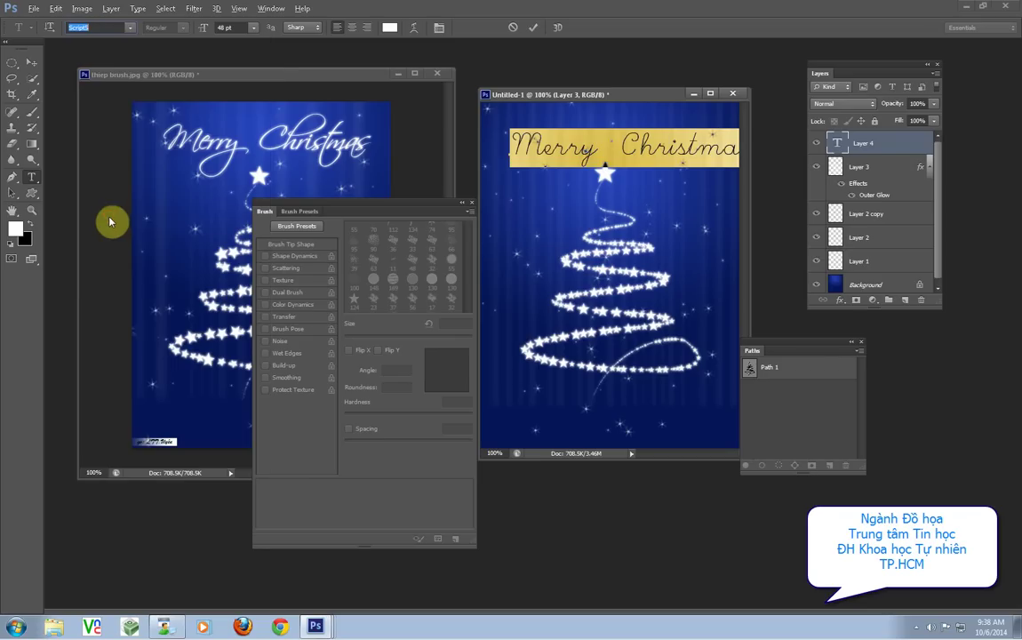
click(36, 64)
Move the text across the card's top and copy Layer 3's outer glow onto it.
drag(635, 156, 622, 145)
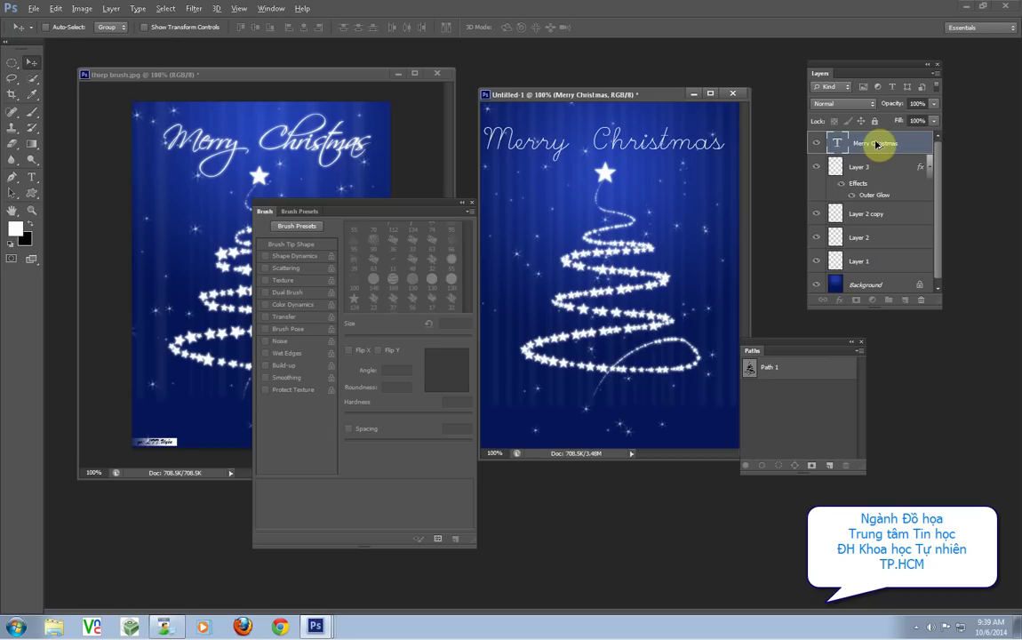
drag(877, 144, 875, 143)
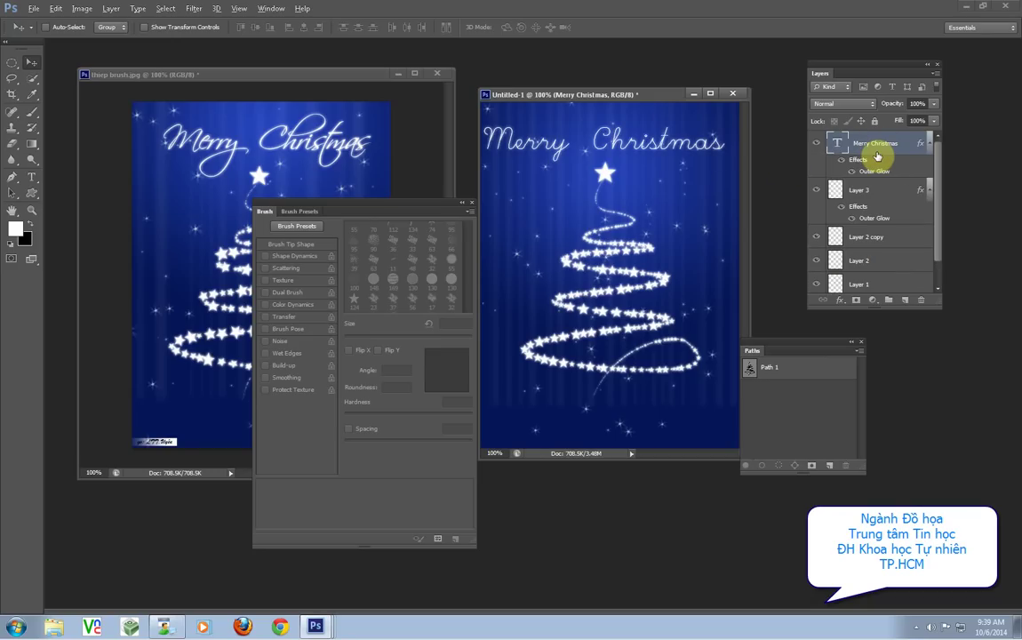
click(916, 625)
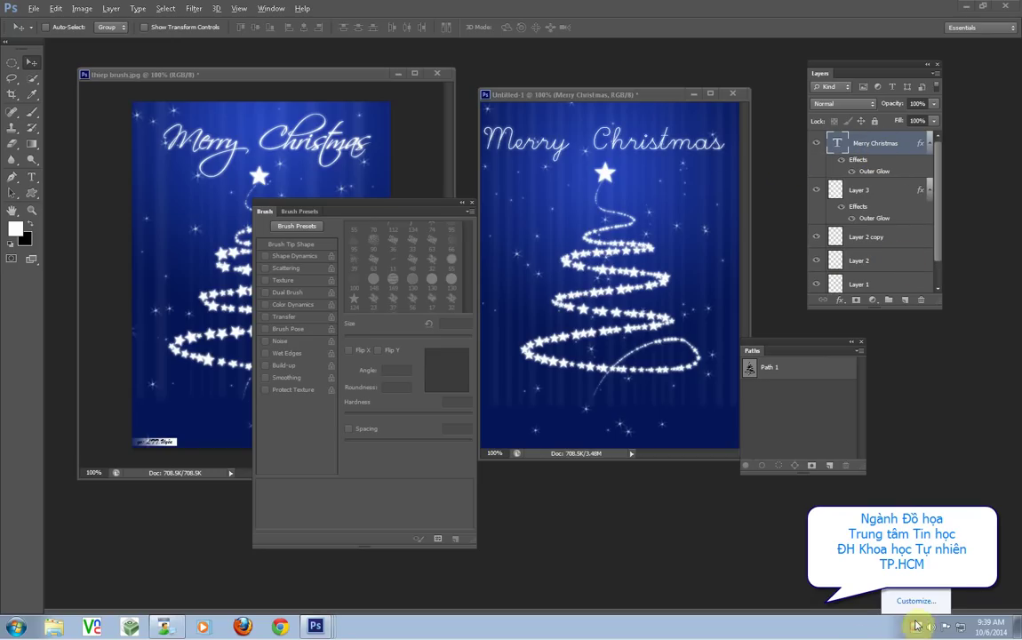